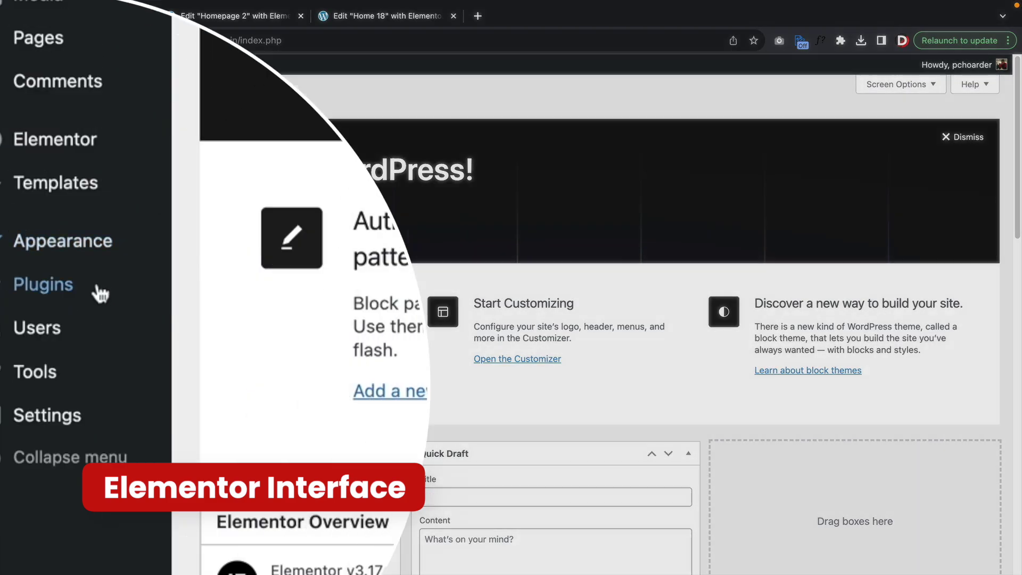
Step: Open the page for adding a new plugin and view the details of Elementor Website Builder
mouse_move(85, 338)
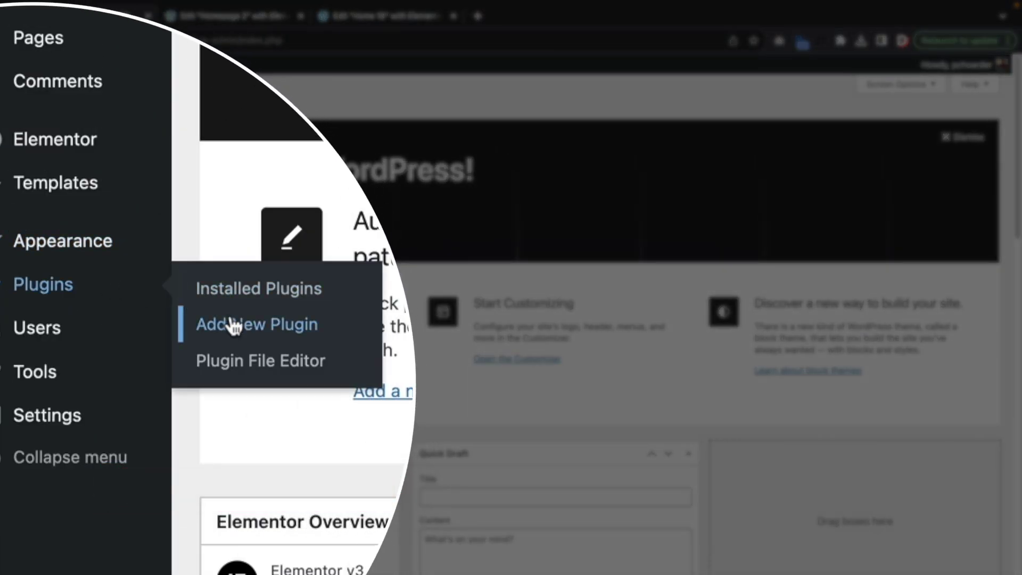
click(256, 324)
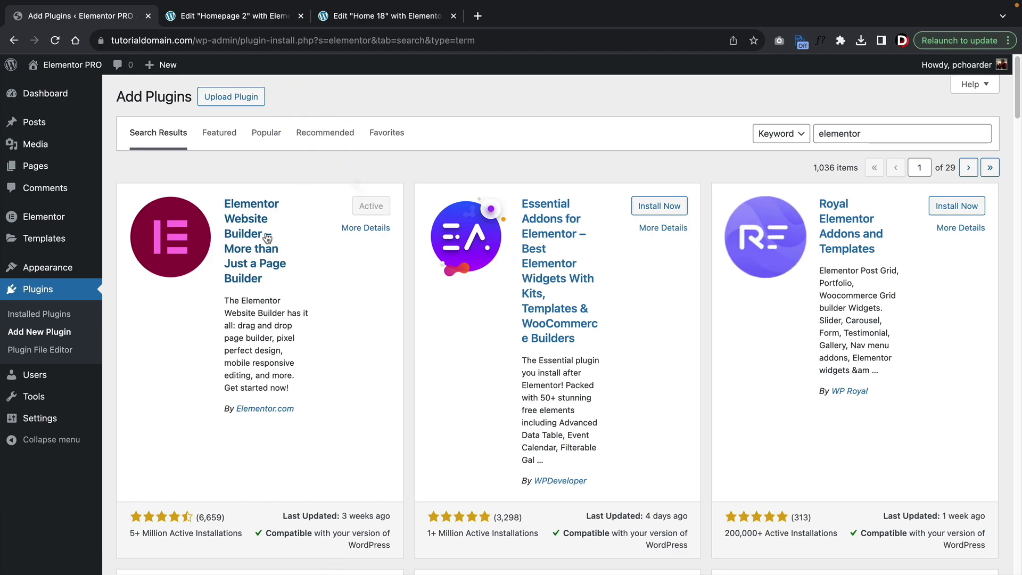
click(266, 238)
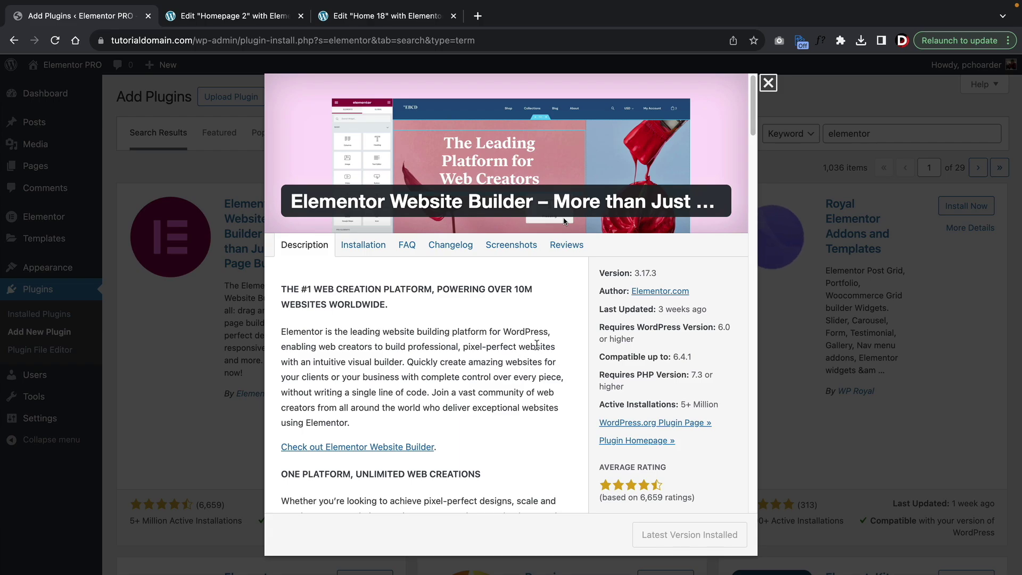
Step: Publish a new page titled "Homez" and open it in the Elementor editor
text(om)
text(ez)
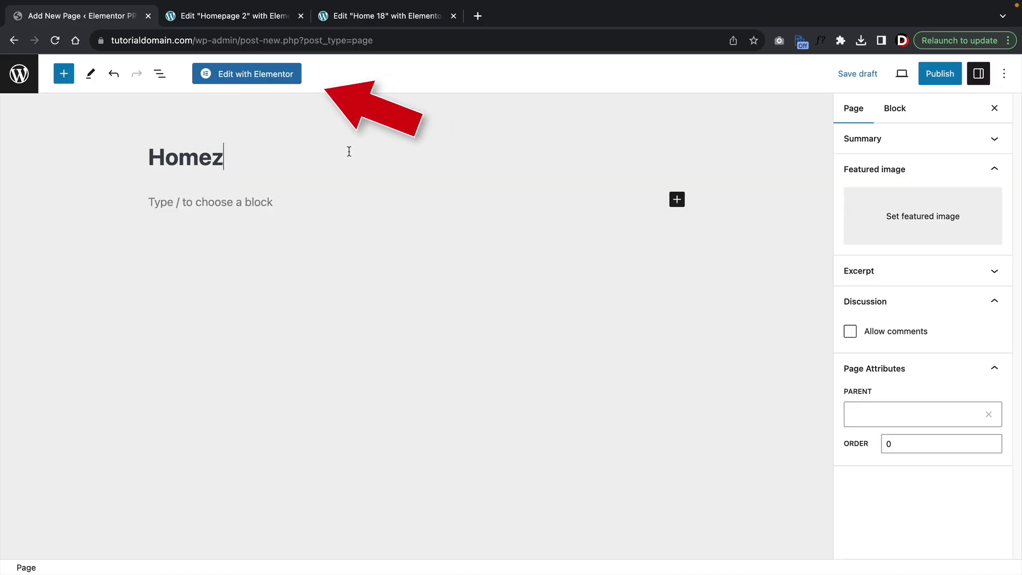
click(936, 77)
click(899, 75)
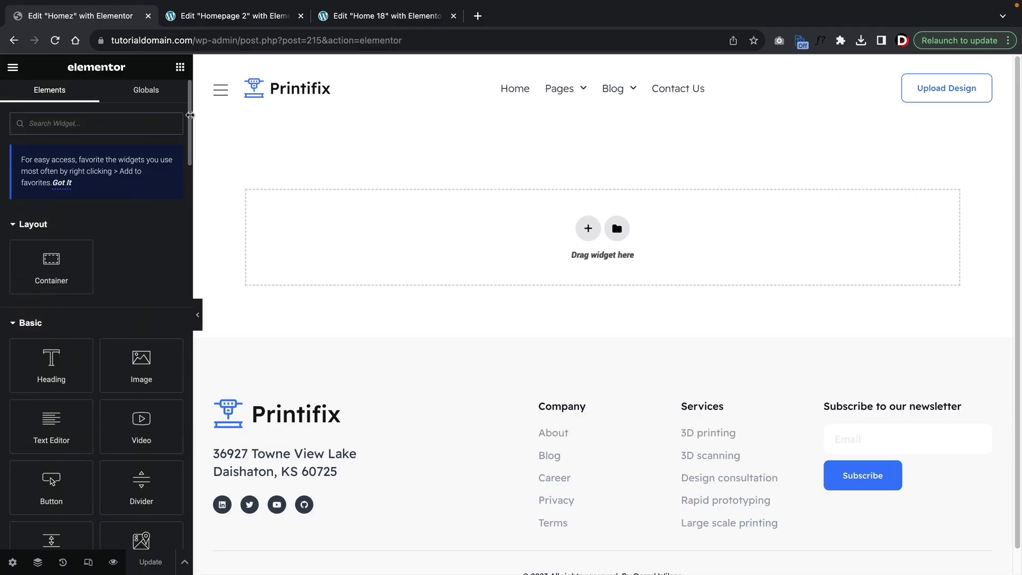
Step: Browse the Basic widgets and make the widget panel slightly narrower
drag(189, 125, 173, 178)
scroll(173, 178, up, 3)
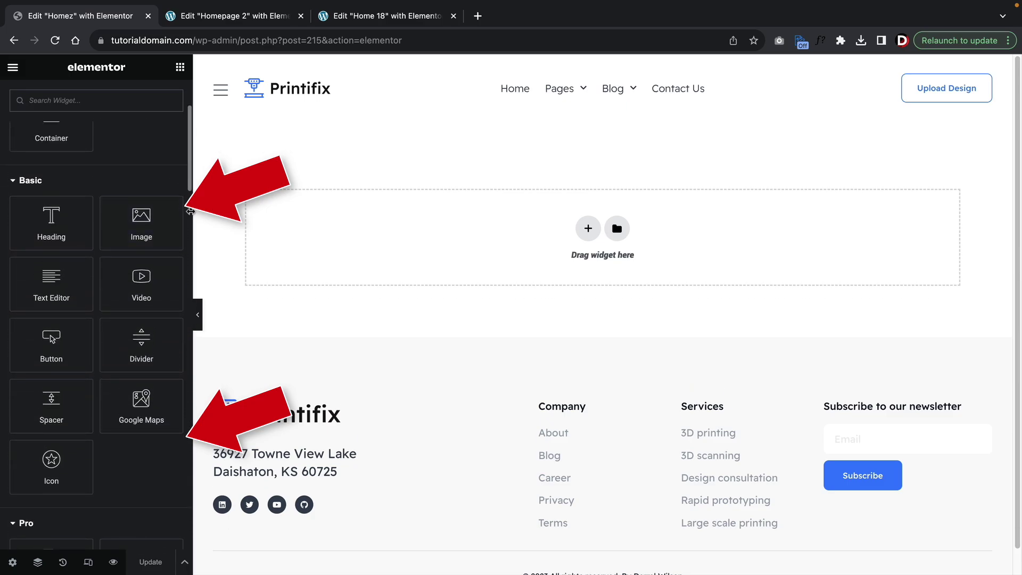
drag(190, 212, 170, 218)
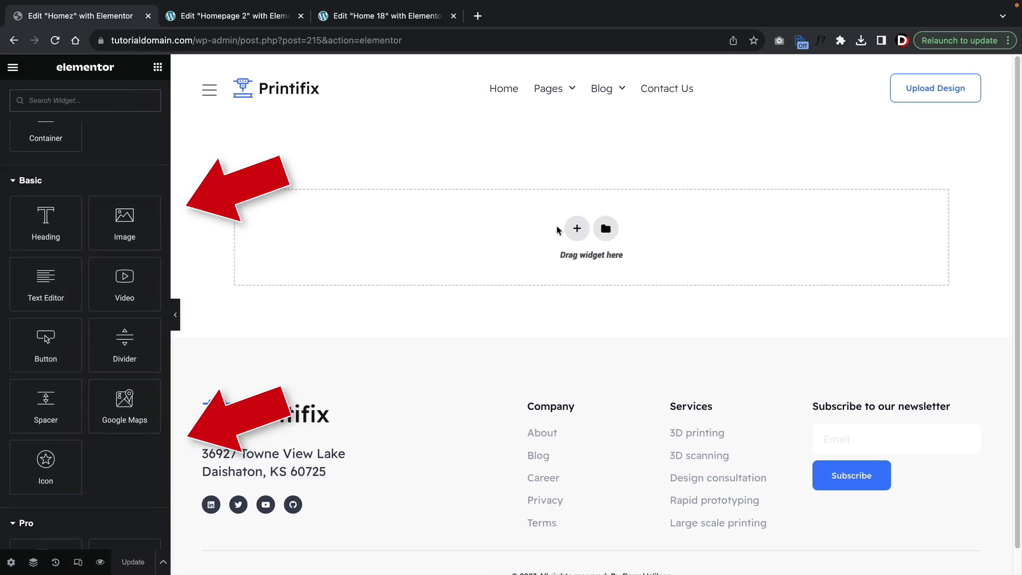
Step: Add a three-column container with a wide middle column and place a heading with an image below it in that column
click(573, 228)
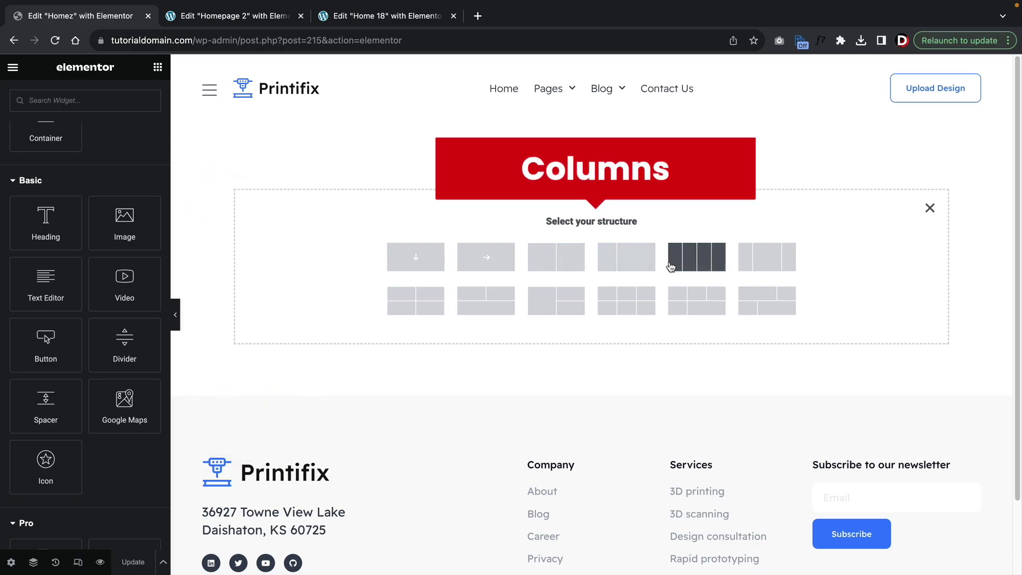
click(755, 259)
drag(45, 362, 559, 200)
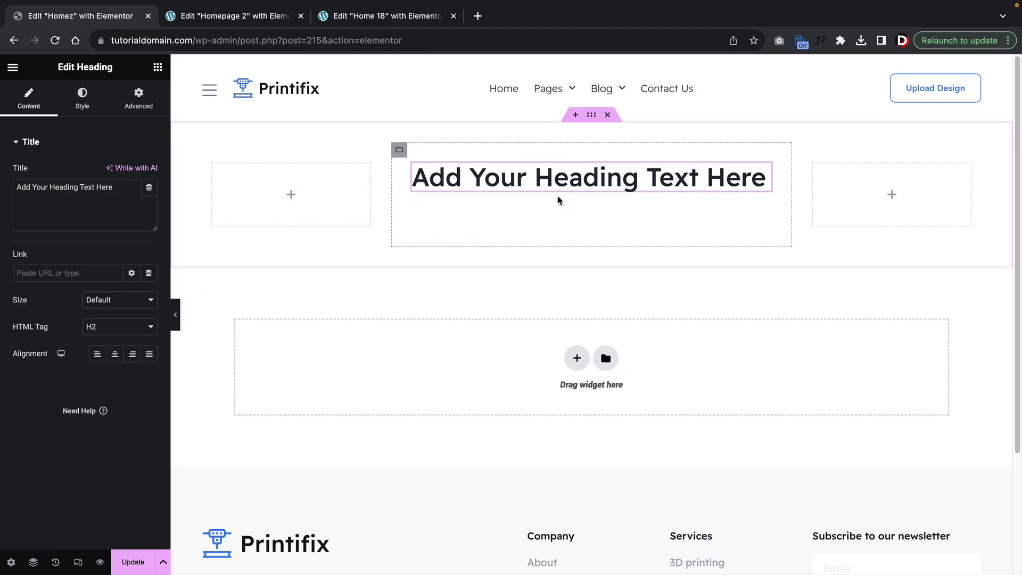
click(157, 68)
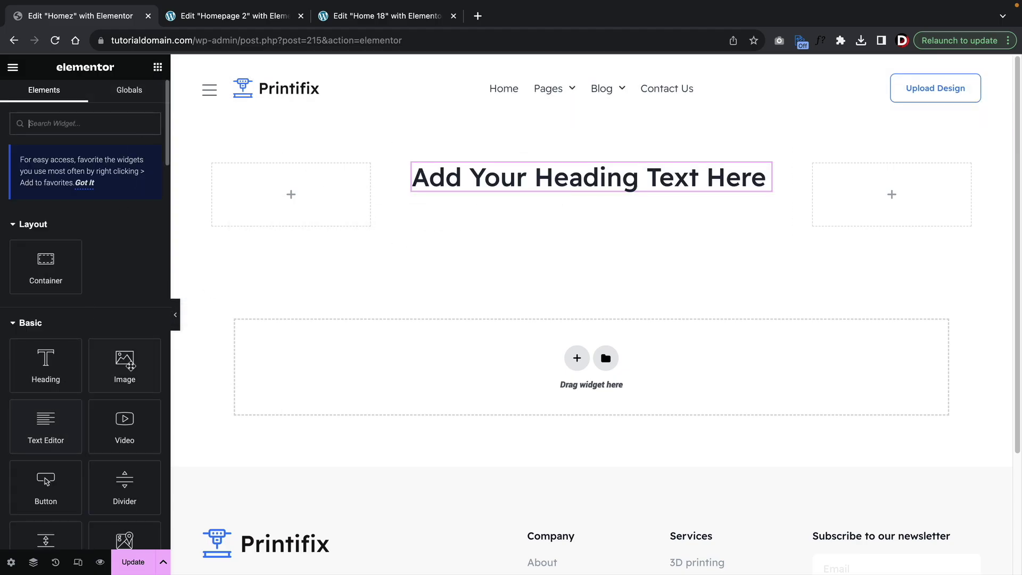
drag(124, 366, 458, 224)
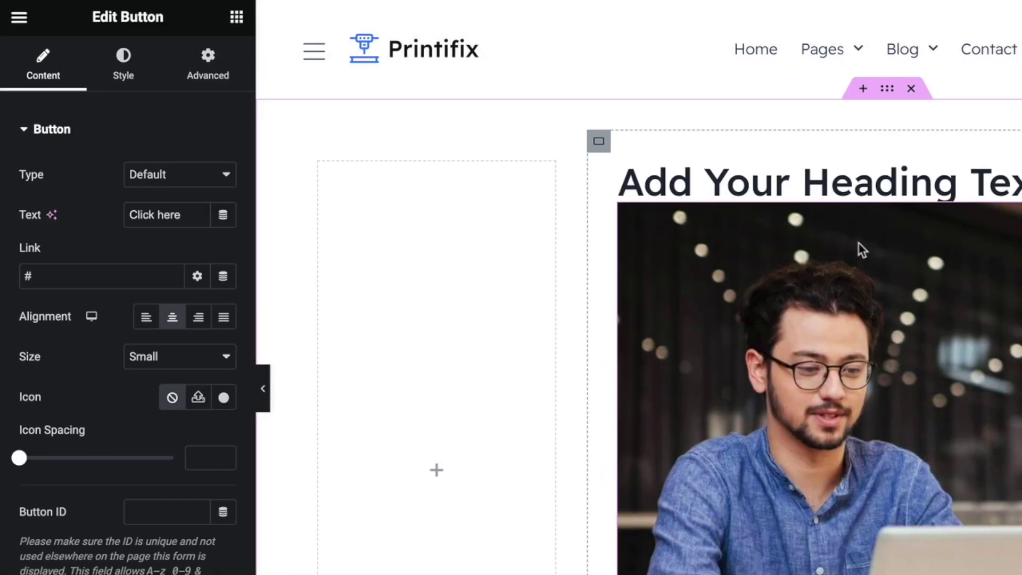
Step: Change the heading to a centred "New Heading Text" and set its font family to Poppins
click(829, 184)
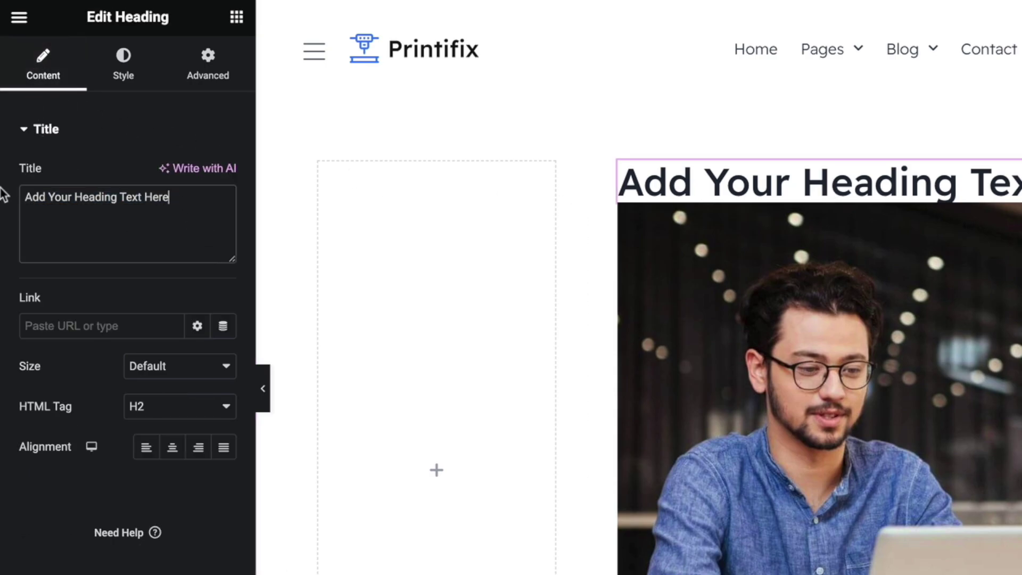
click(123, 72)
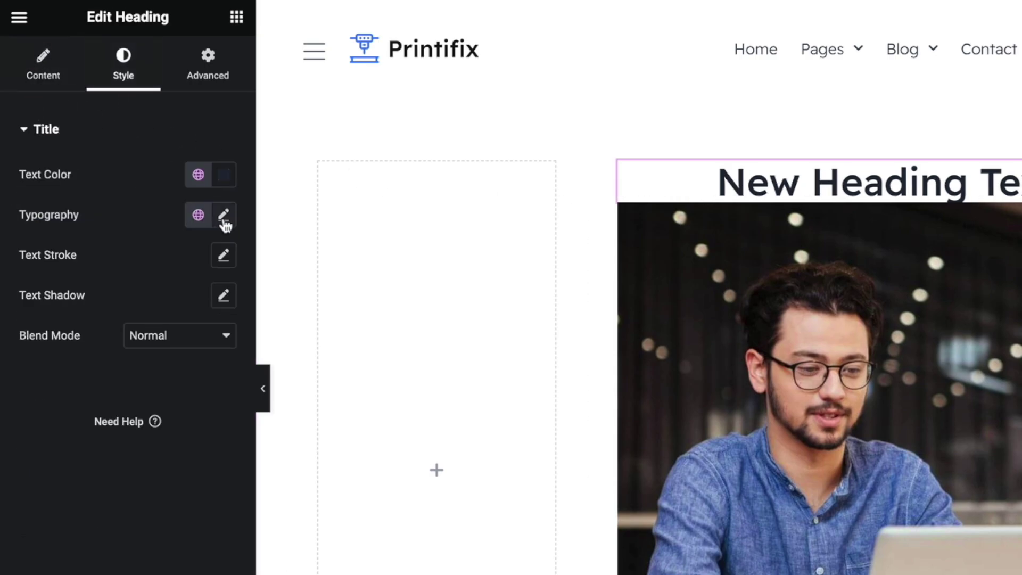
click(224, 216)
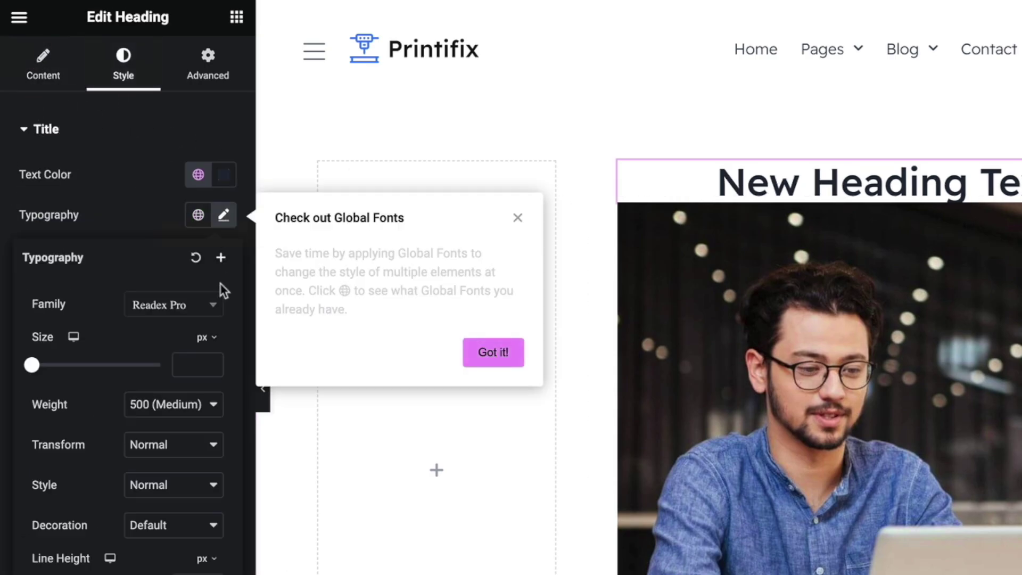
click(518, 218)
click(155, 308)
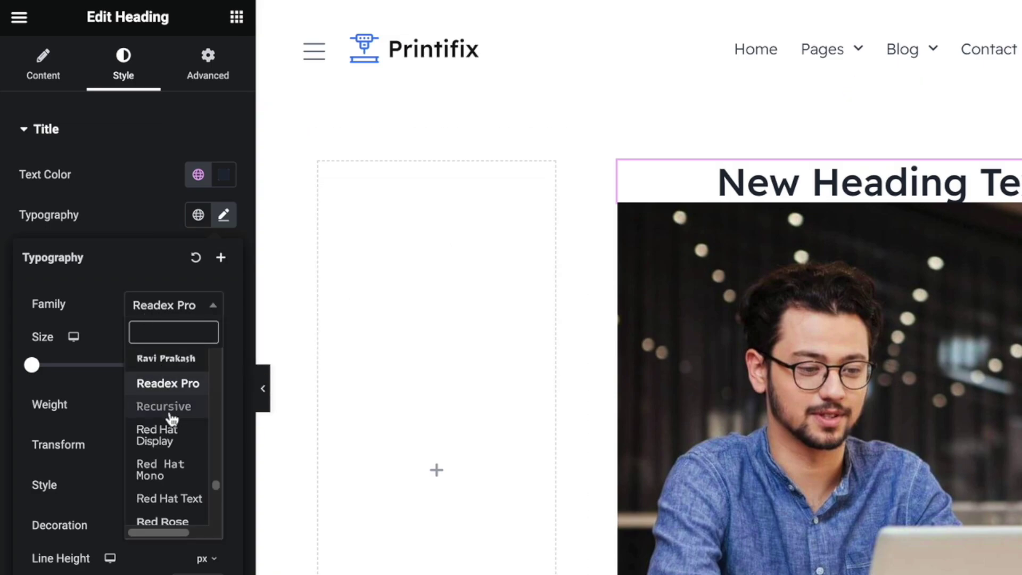
text(popp)
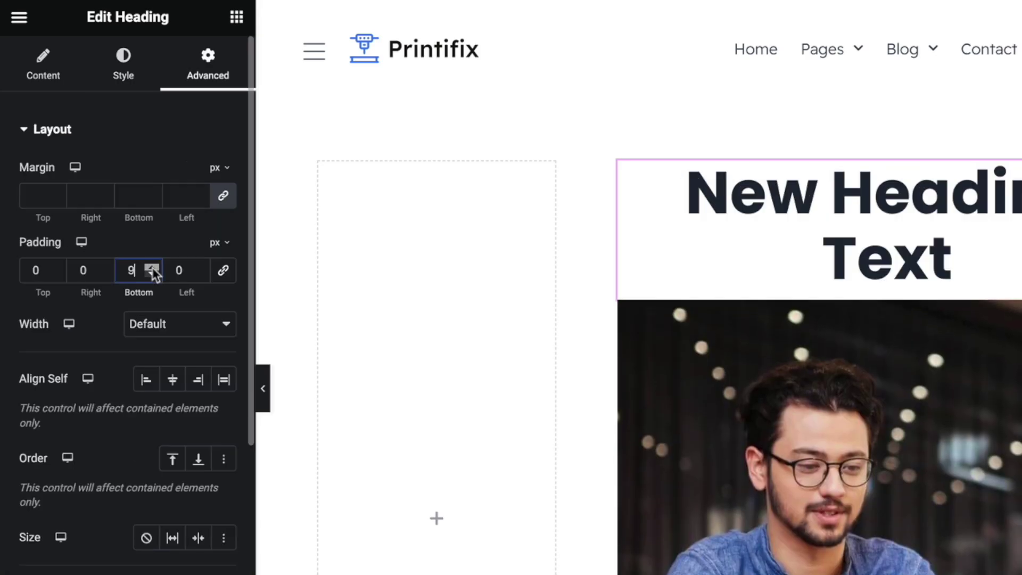
Step: Give the heading 49 px of bottom padding and try the Fade In Down entrance animation, followed by another one further down the list
drag(152, 267, 152, 267)
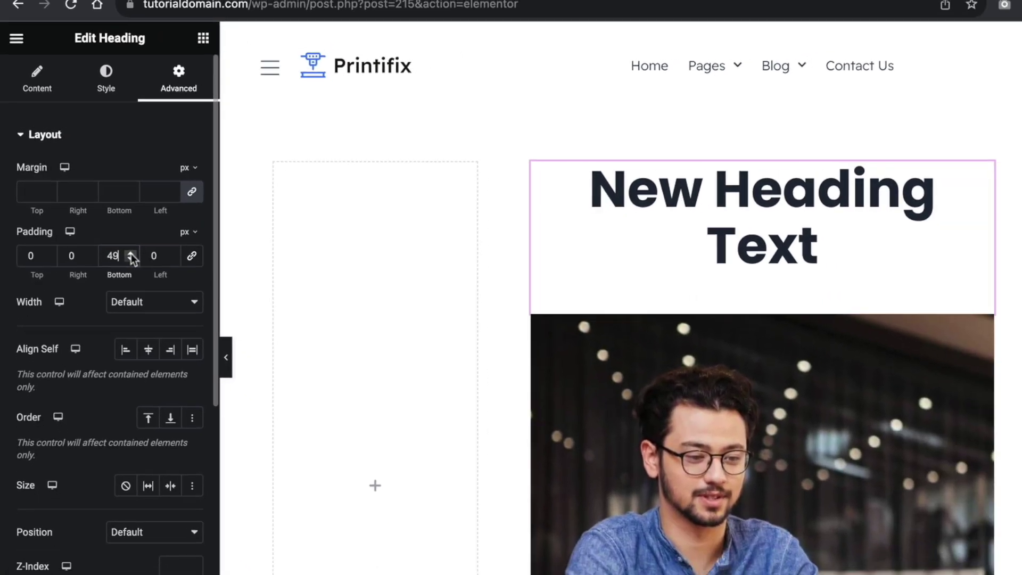
click(44, 135)
click(50, 173)
click(84, 318)
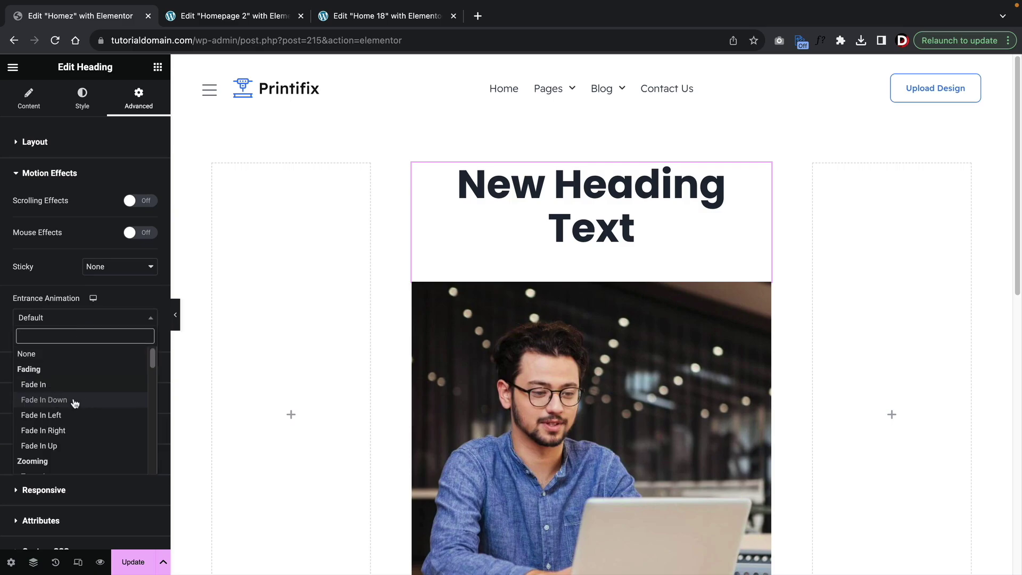
click(75, 400)
click(68, 320)
scroll(83, 408, down, 4)
click(82, 398)
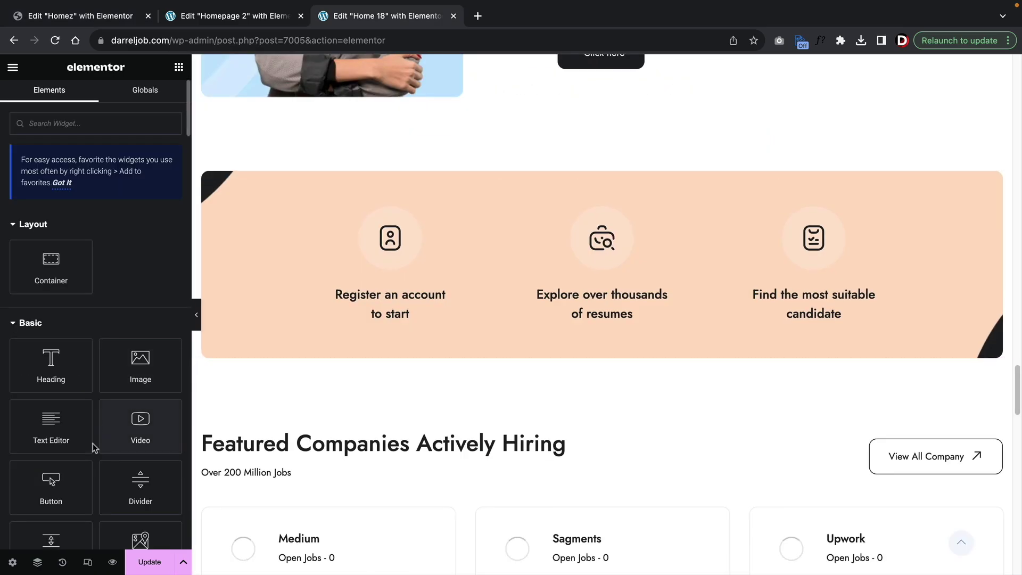
Step: On the Home 18 page, add a button below "Register an account to start" and paste the copied button style onto it
drag(75, 468, 433, 292)
right_click(341, 349)
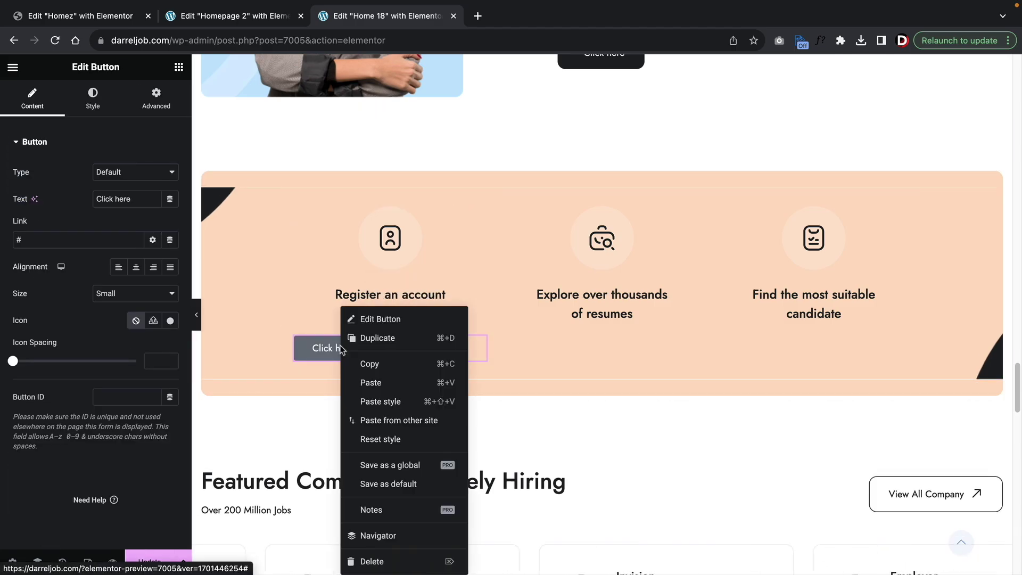
click(373, 401)
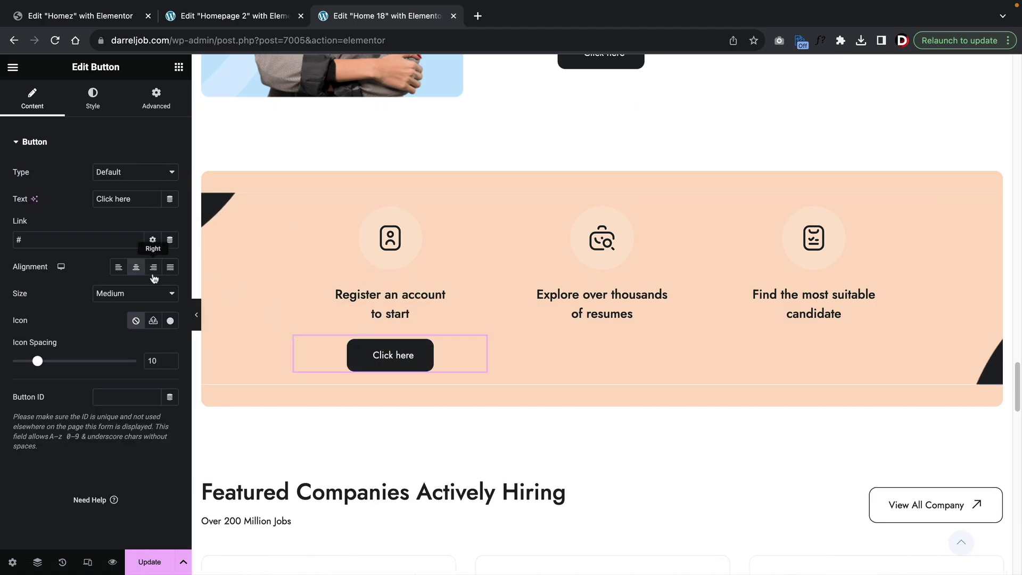
Step: Duplicate the styled button for the other two feature columns, placing one copy under "Explore over thousands of resumes" and one under "Find the most suitable candidate"
right_click(405, 354)
click(426, 335)
drag(580, 336, 605, 346)
right_click(694, 349)
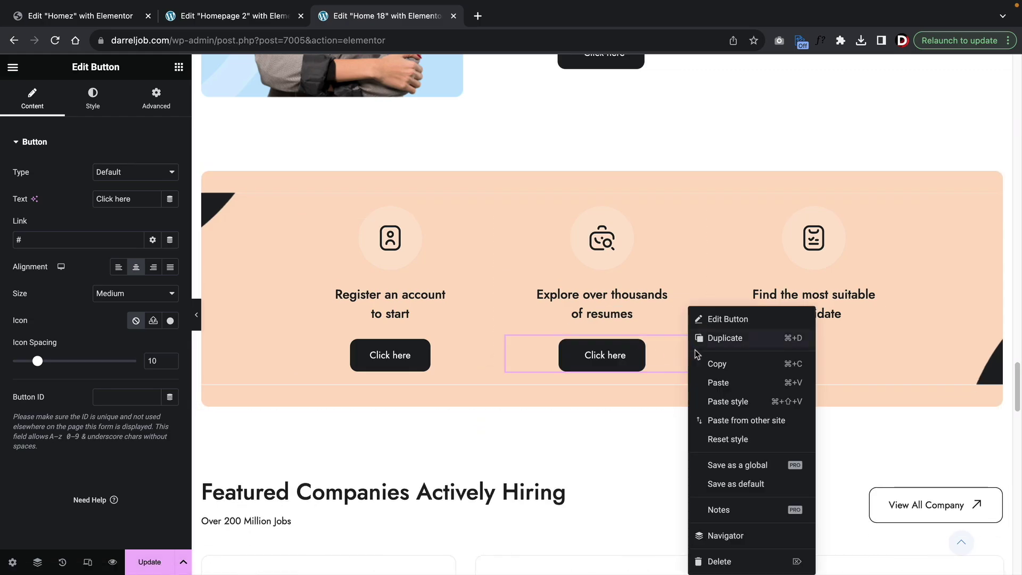
click(697, 342)
drag(605, 403, 812, 331)
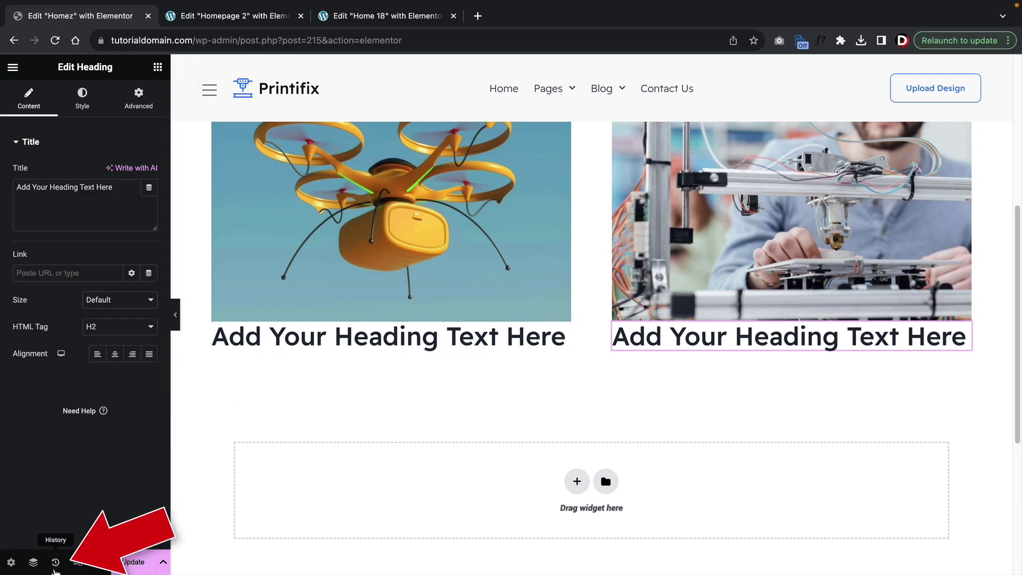
Step: On the Homez page, step back through the edit history past the two added headings to the last Image Added entry
click(56, 562)
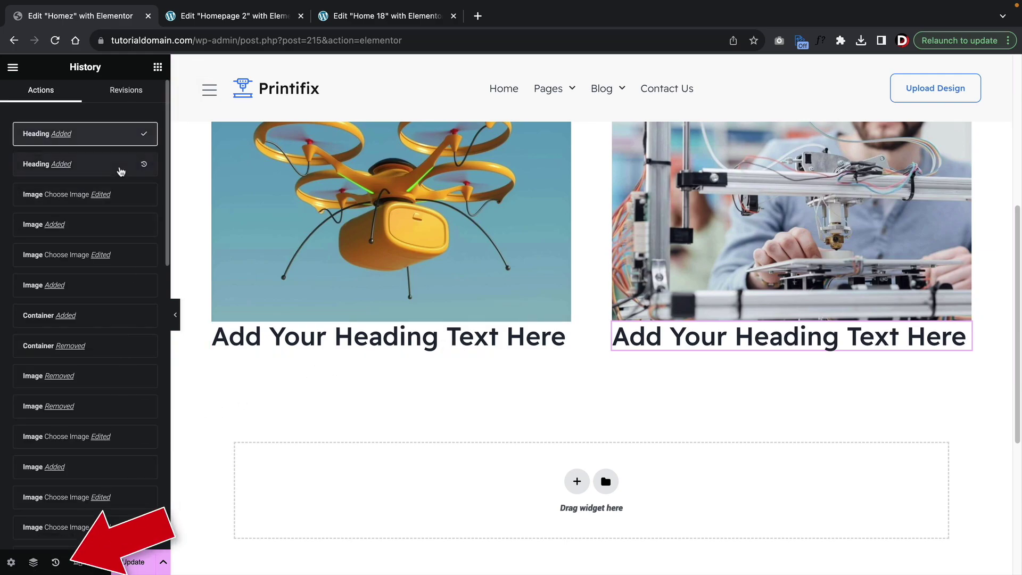
click(122, 171)
click(124, 197)
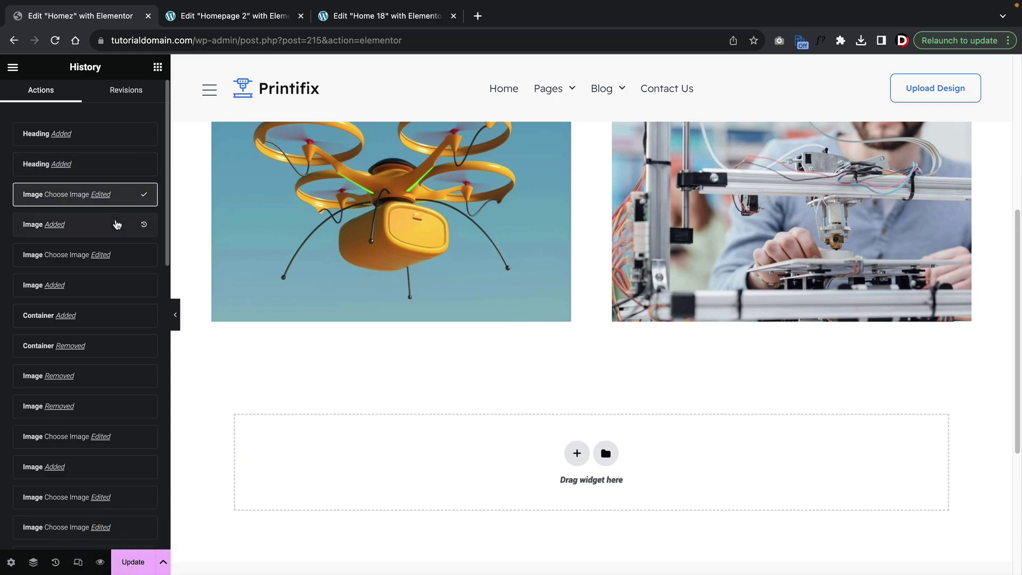
click(117, 224)
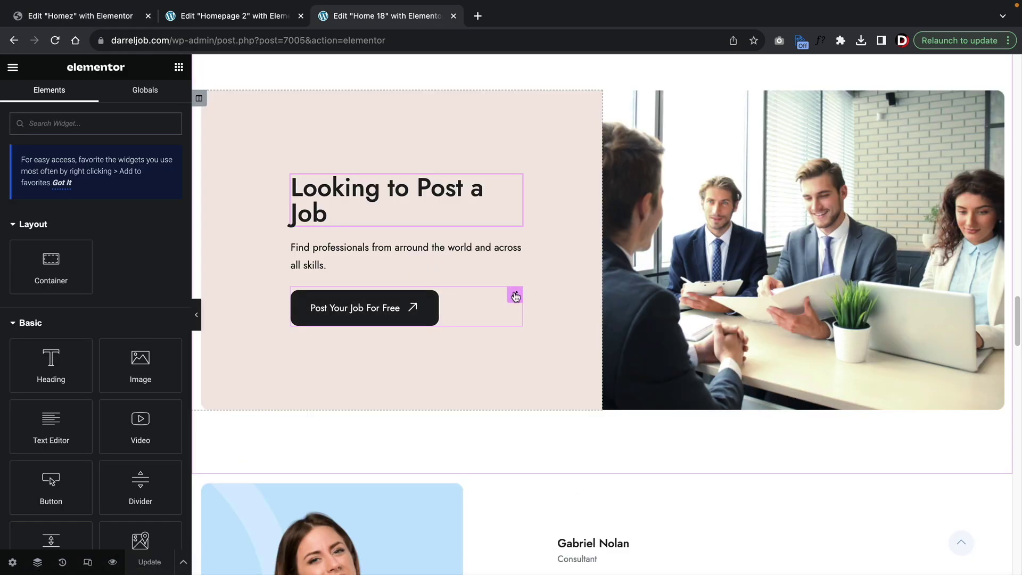
Step: On the Home 18 page, duplicate the "Post Your Job For Free" button, move the copy directly below the heading, and delete the original
right_click(516, 297)
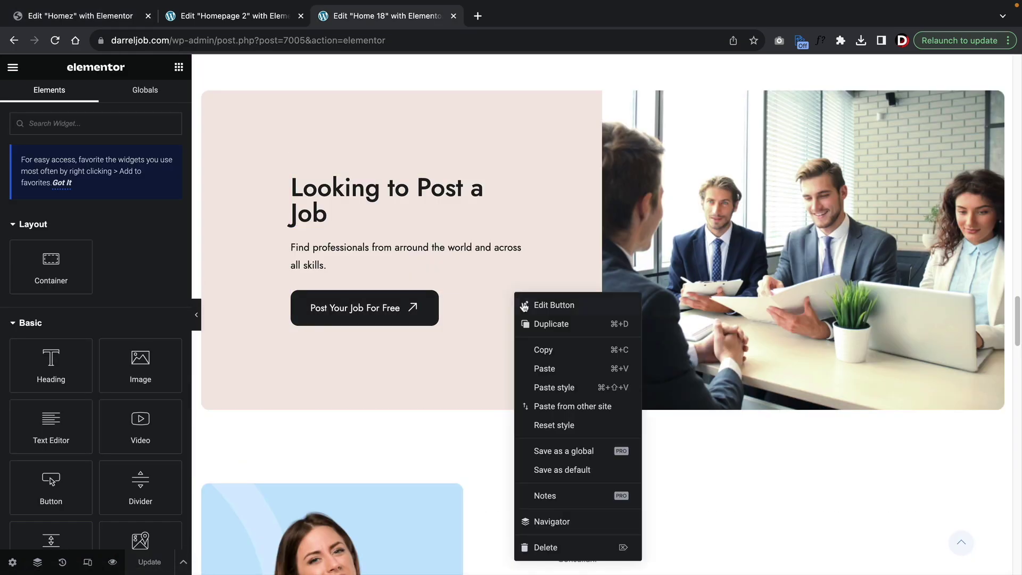
click(539, 325)
drag(509, 330, 440, 256)
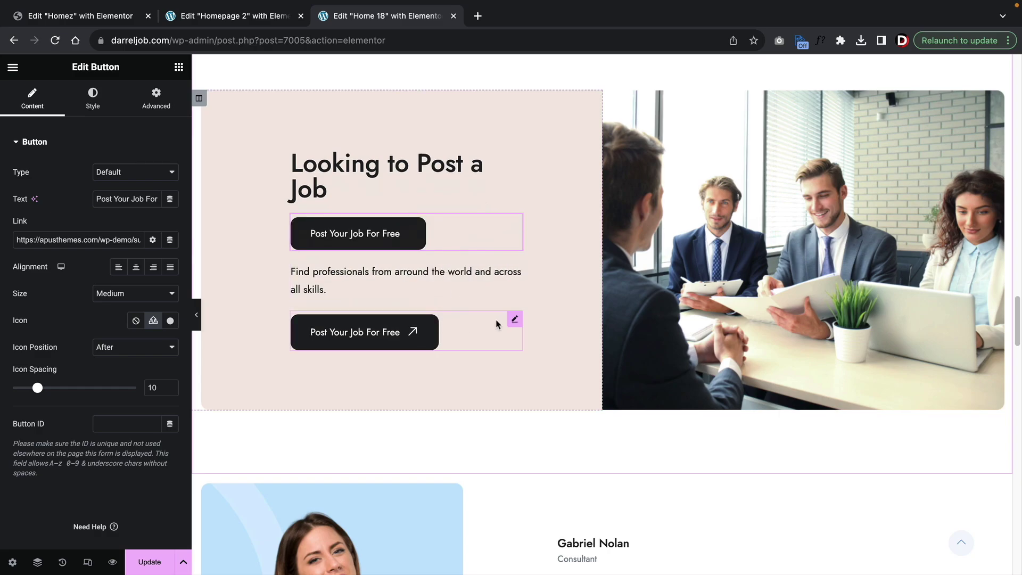
right_click(515, 321)
click(567, 562)
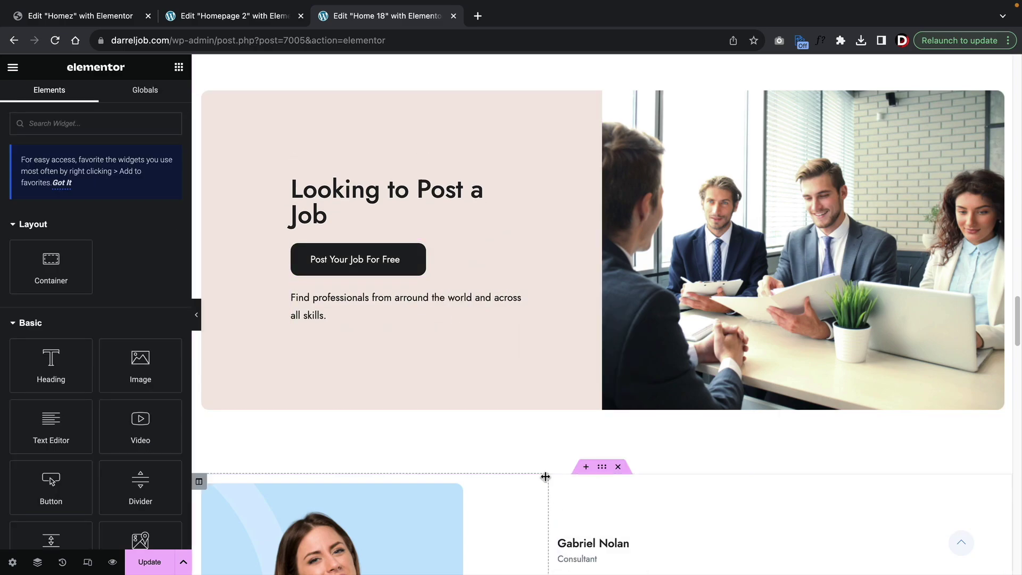
Step: Place a button below the testimonial's navigation arrows and delete it again
scroll(506, 371, down, 6)
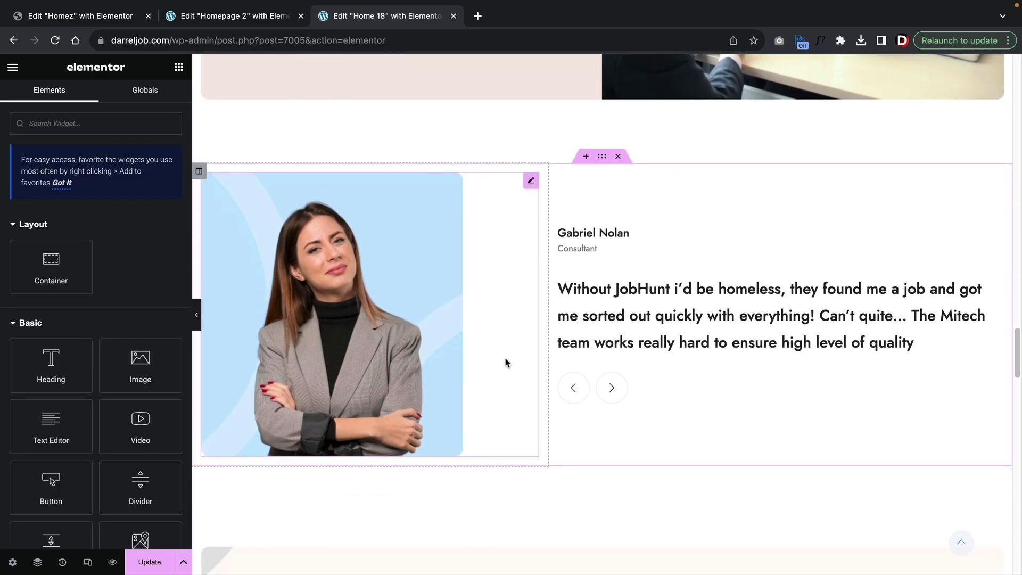
drag(51, 482, 666, 327)
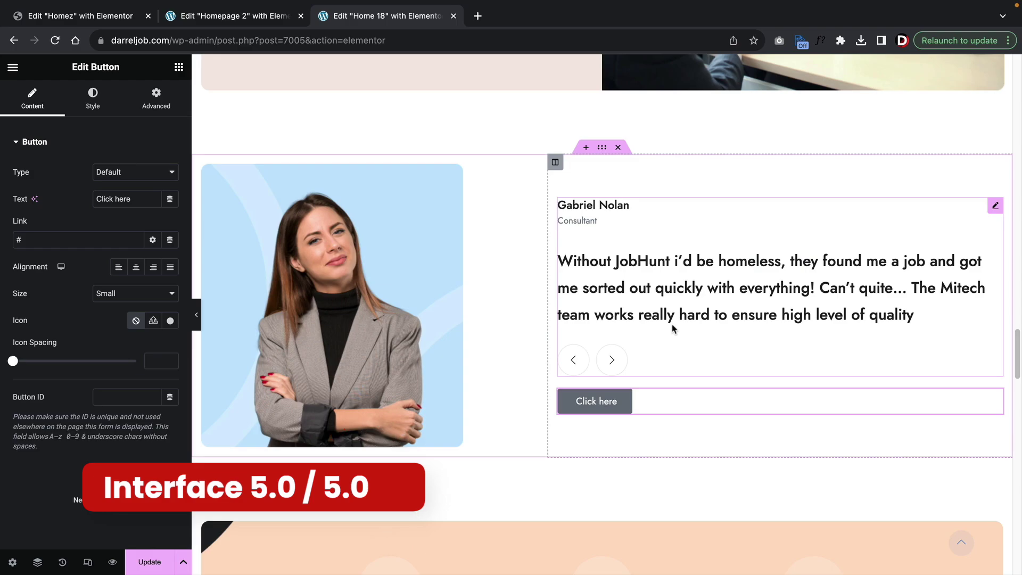
right_click(626, 403)
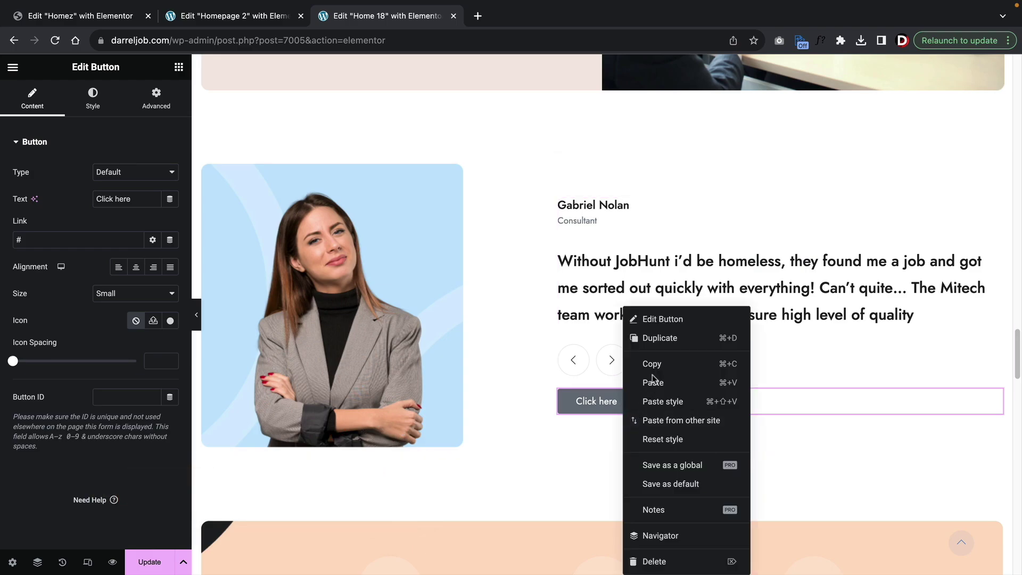
click(675, 562)
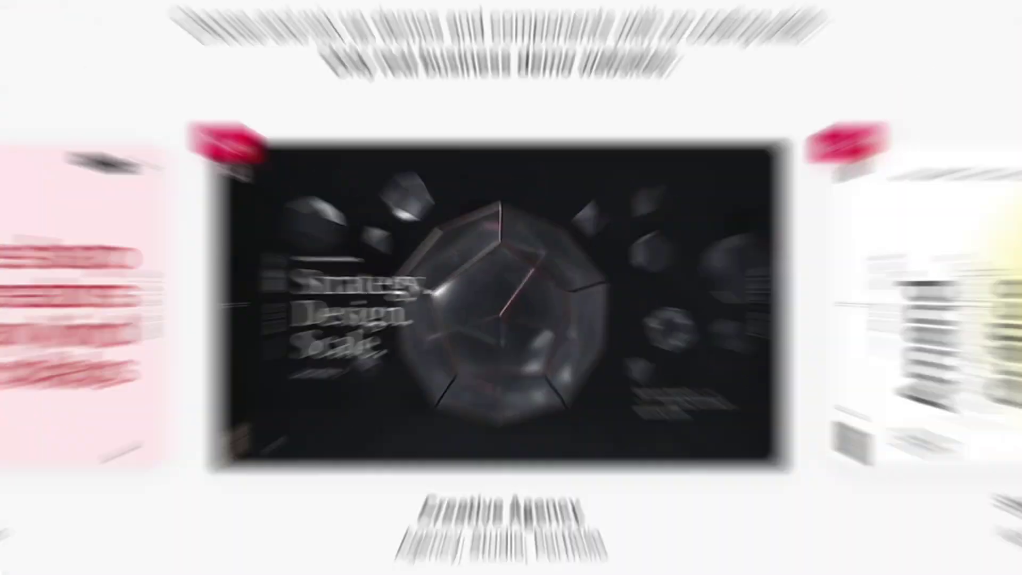
Step: Look through the demo sites in the Ohio theme's full-screen preview on Envato Market
scroll(974, 185, down, 8)
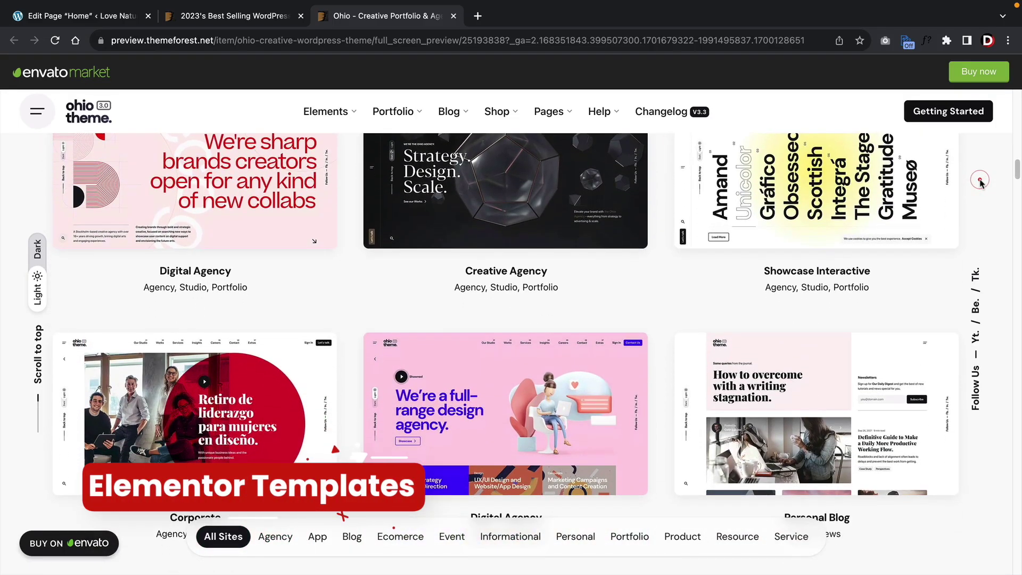
scroll(981, 181, down, 5)
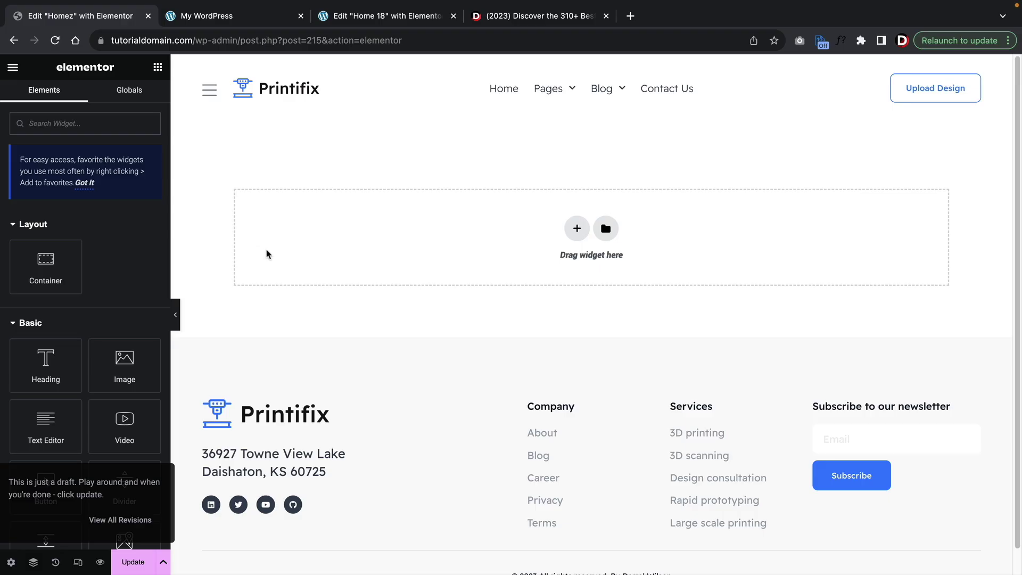
Step: Open the template library on the empty Homez page and look through its full-page templates
click(606, 229)
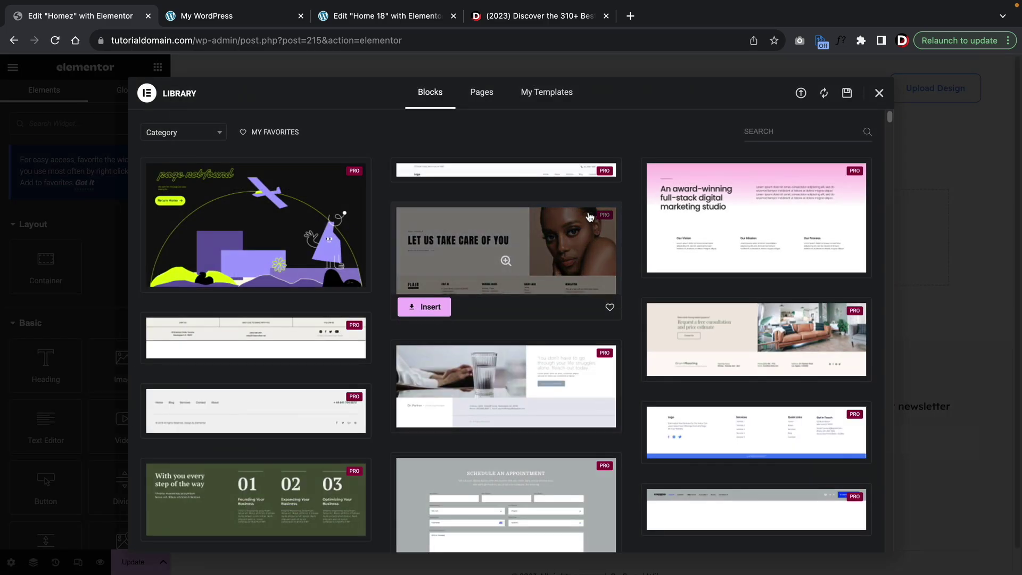
click(487, 99)
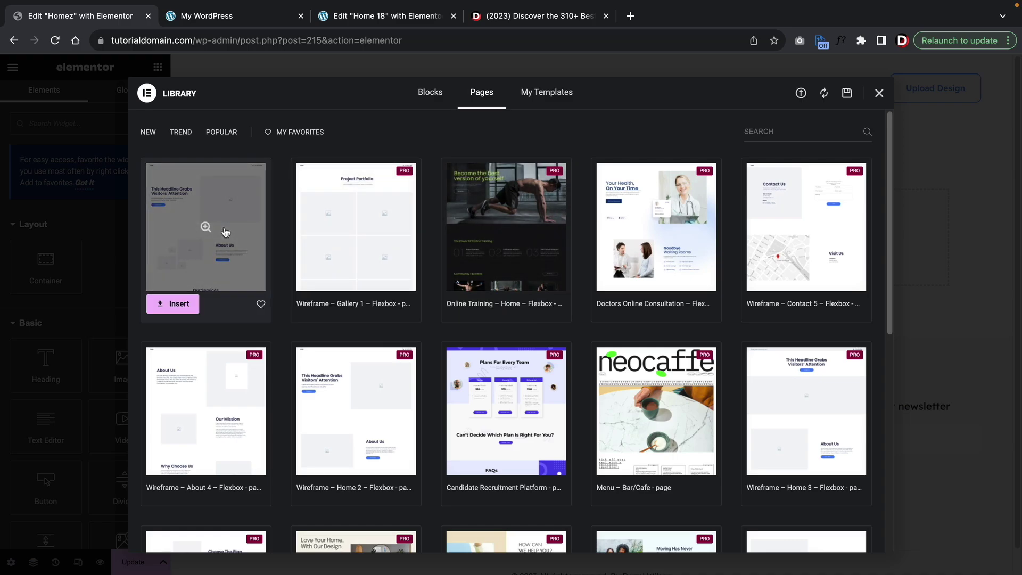
scroll(225, 232, down, 1)
scroll(226, 233, down, 5)
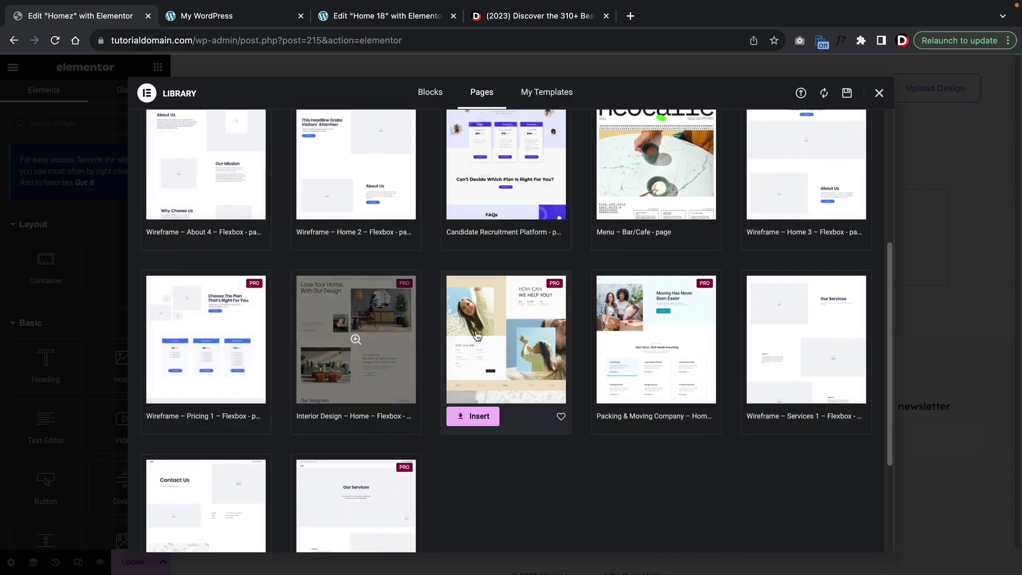
scroll(792, 344, down, 3)
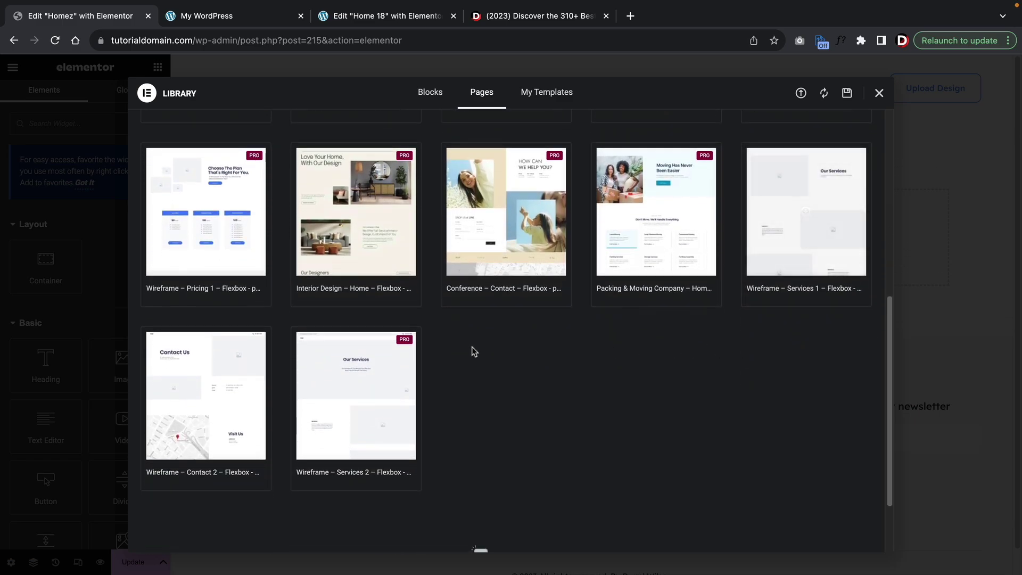
scroll(217, 375, up, 10)
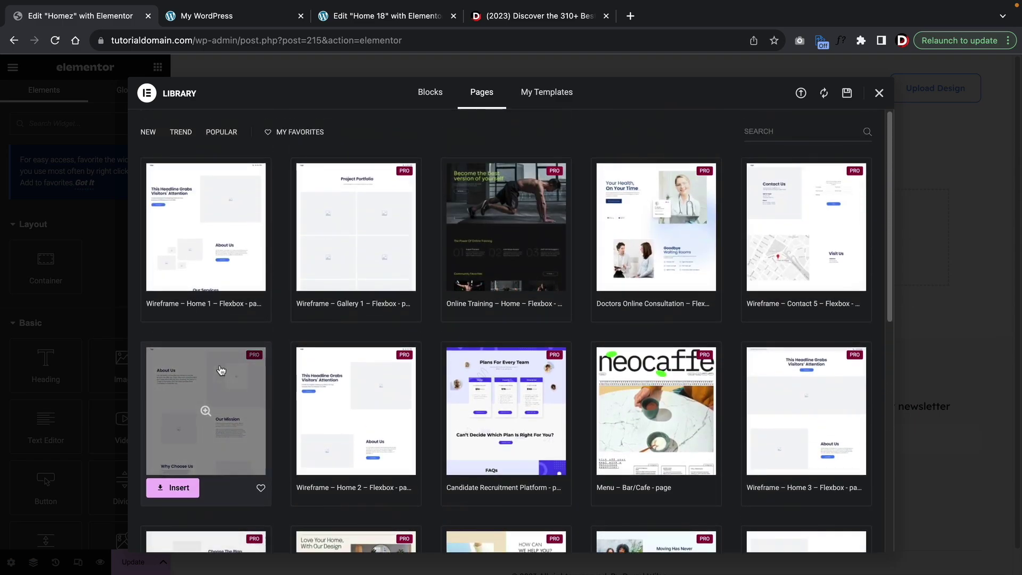
Step: Preview the Wireframe – Home 1 page template and try to insert it into the Homez page
click(200, 209)
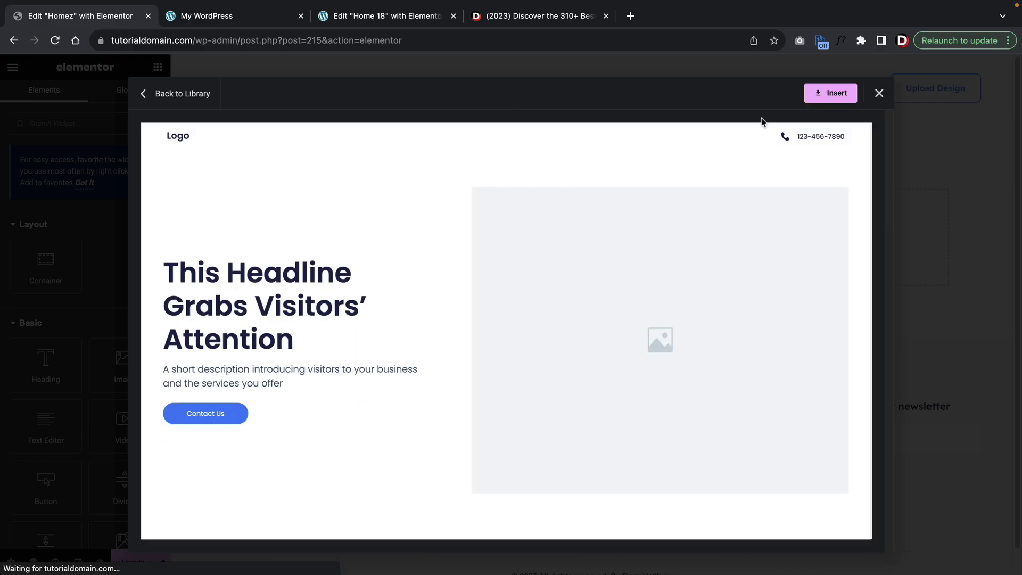
click(831, 93)
click(605, 345)
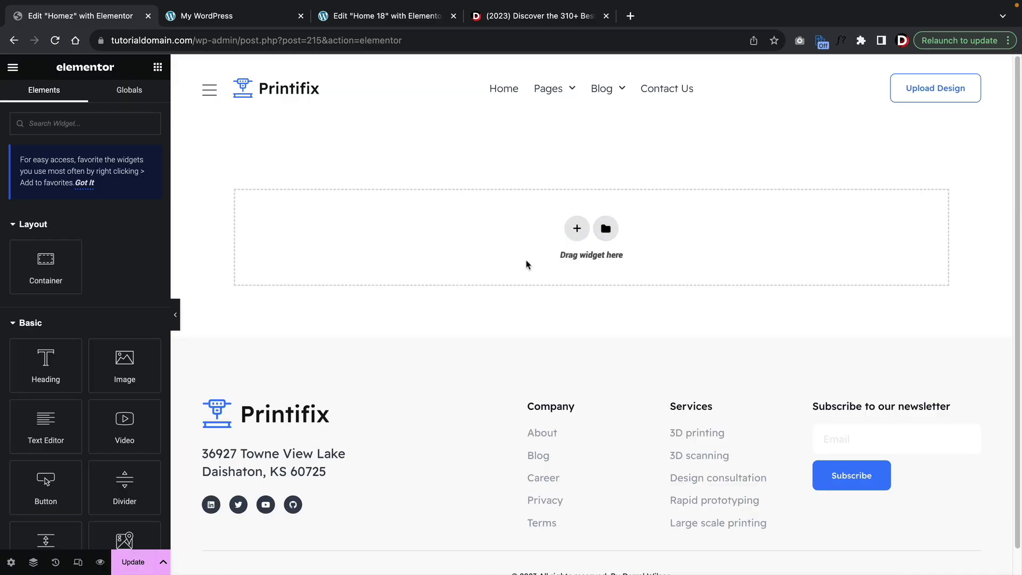
Step: Reopen the template library and look through its block templates, such as 404 pages, headers, footers and testimonials
click(602, 231)
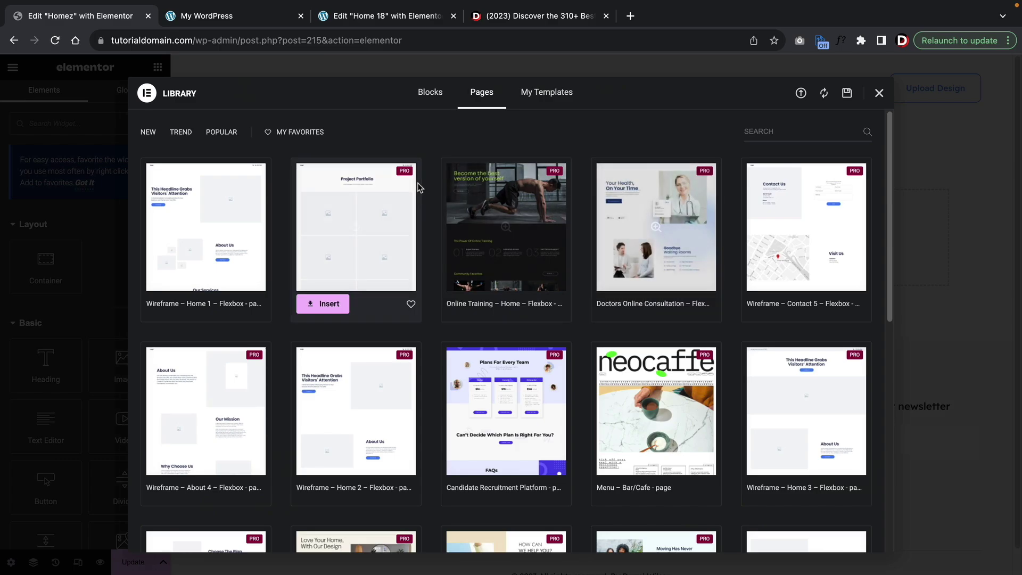
click(434, 92)
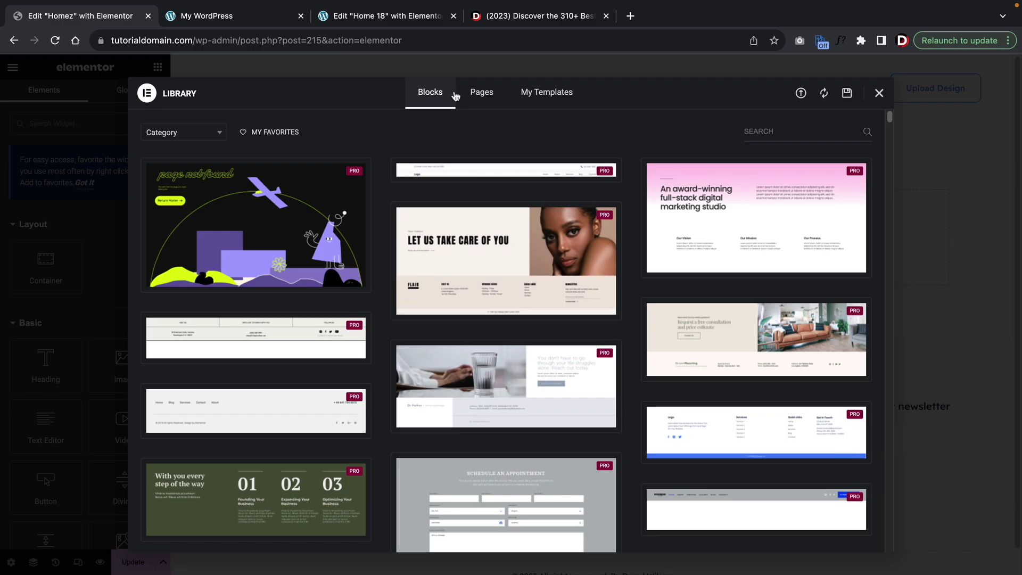
scroll(380, 225, down, 8)
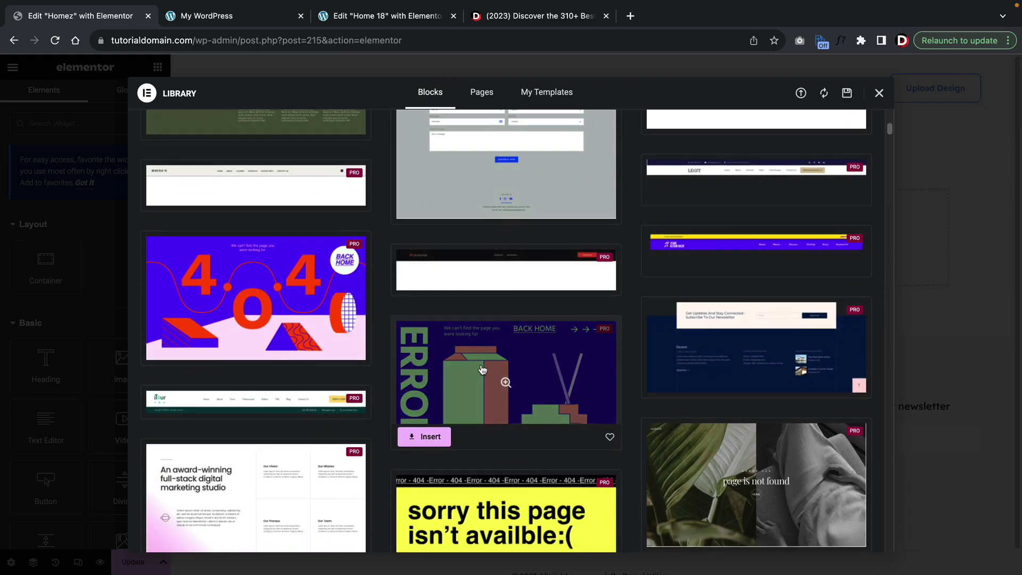
scroll(482, 369, down, 9)
scroll(482, 369, down, 10)
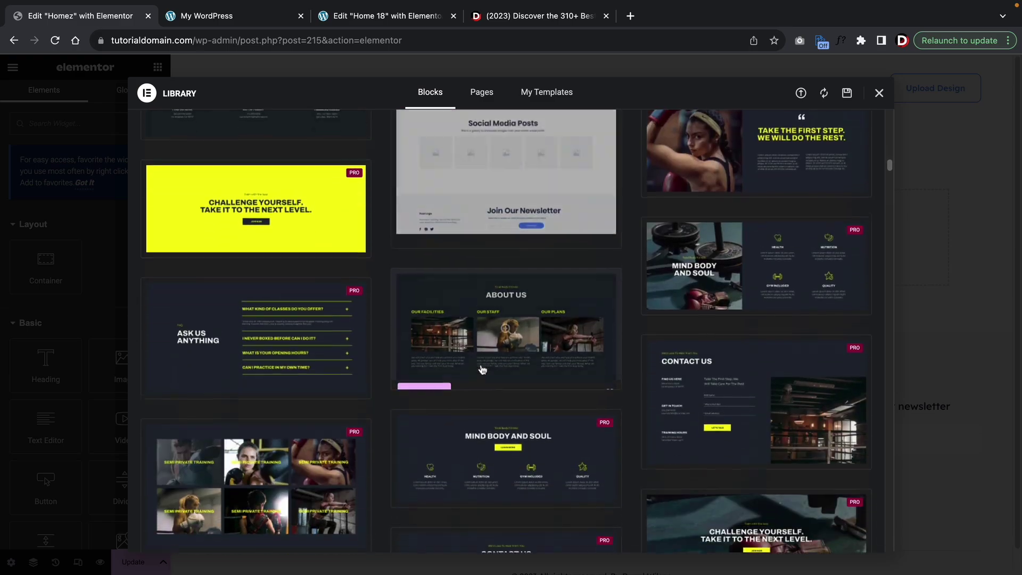
scroll(481, 366, down, 5)
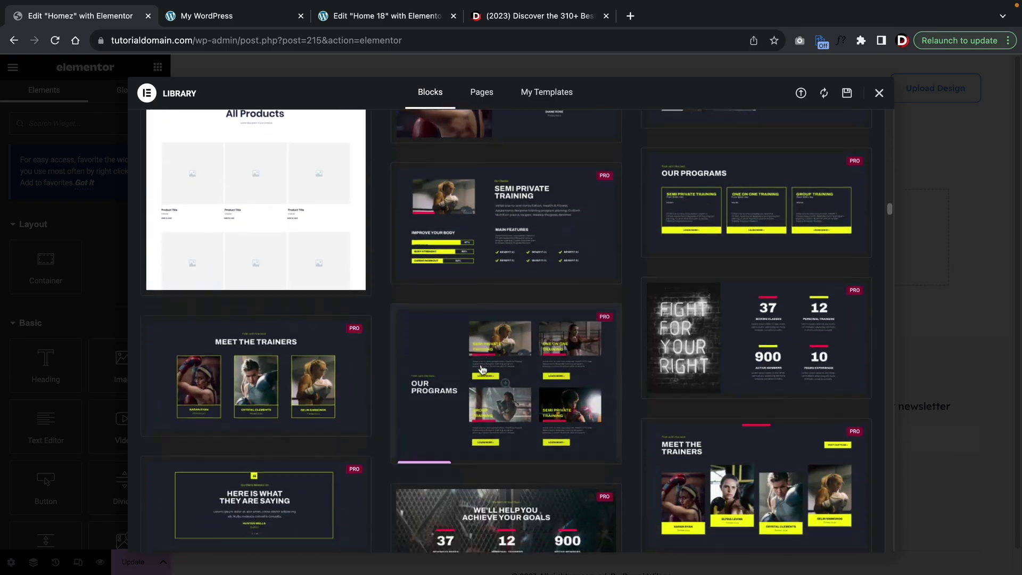
scroll(482, 370, down, 8)
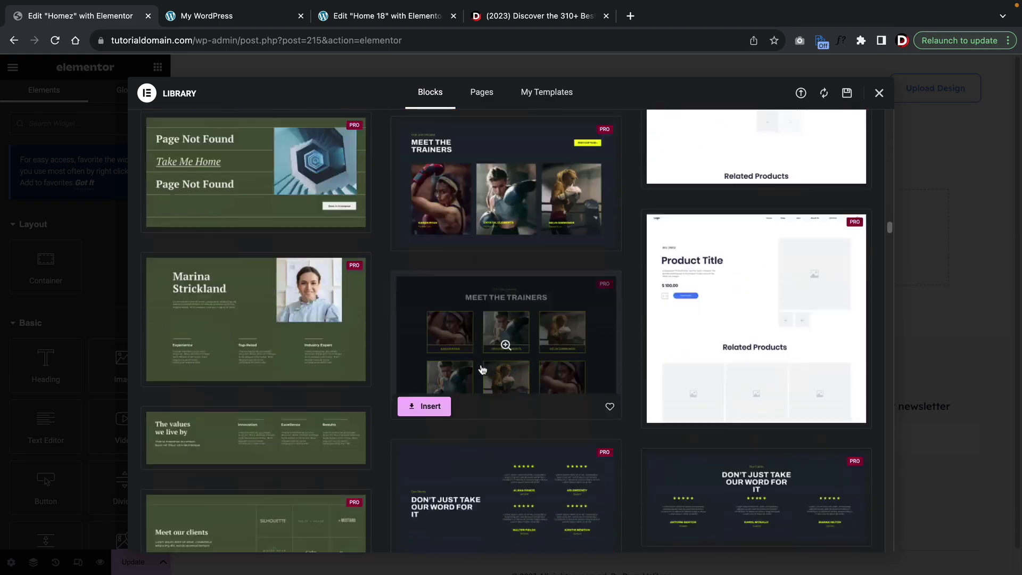
scroll(482, 368, down, 8)
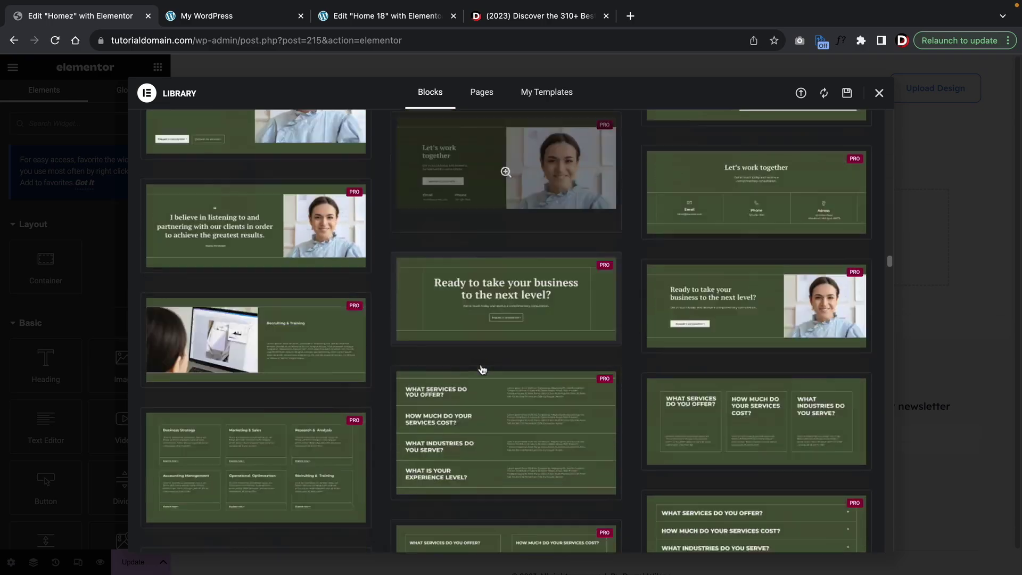
scroll(482, 368, down, 8)
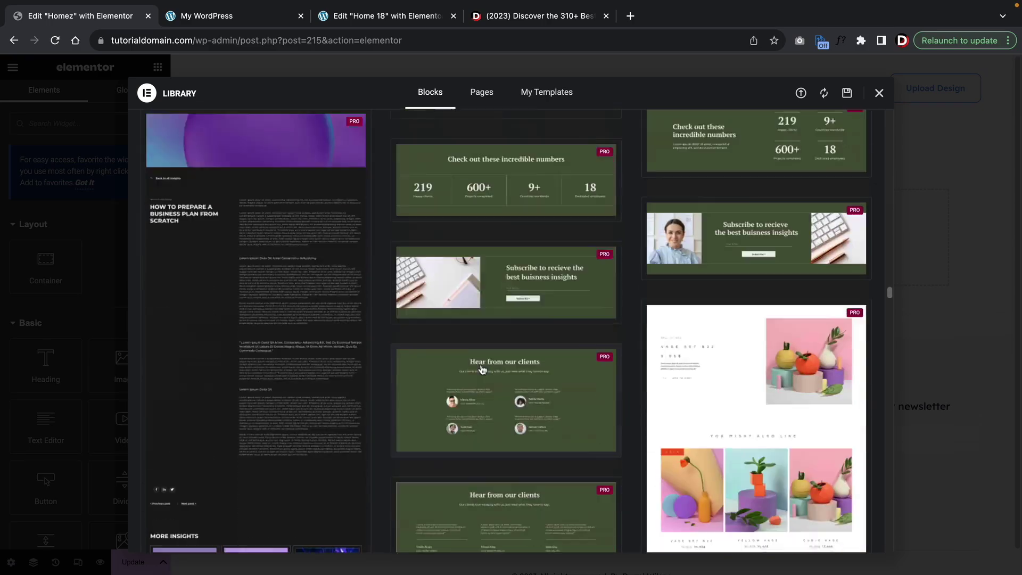
scroll(482, 368, down, 8)
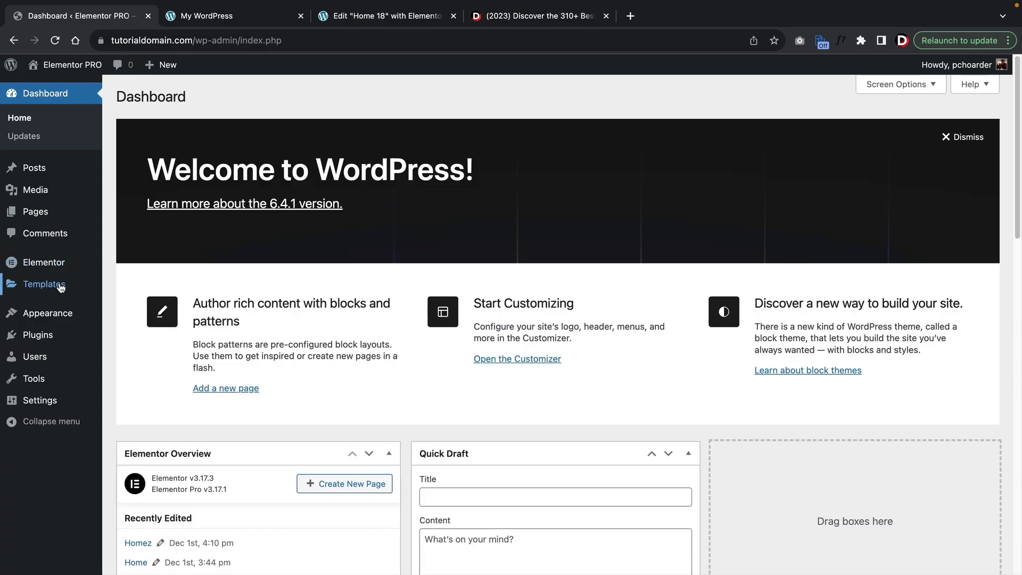
Step: Open the Kit Library from the WordPress dashboard and look through the featured website kits
mouse_move(60, 288)
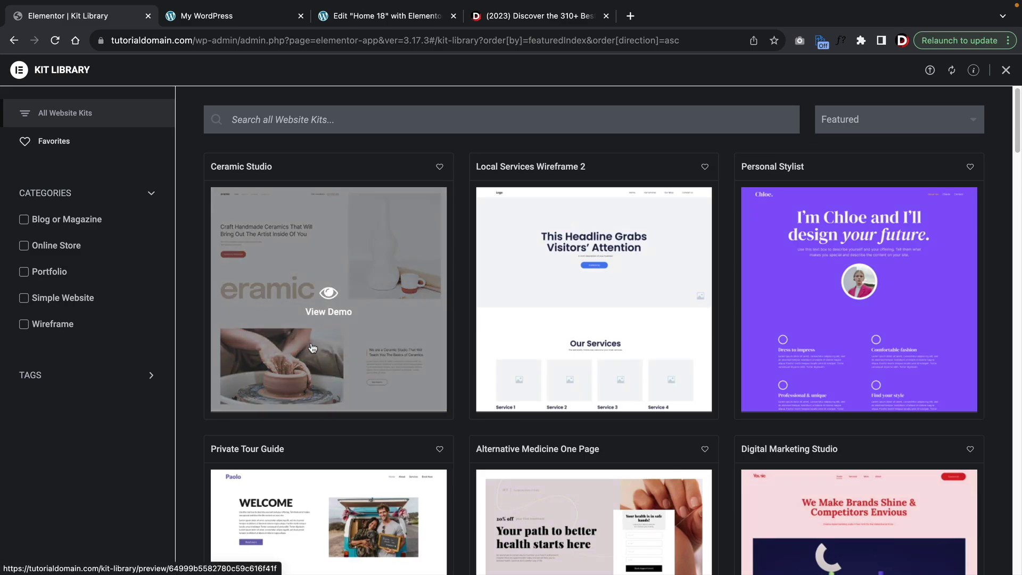
scroll(468, 306, down, 9)
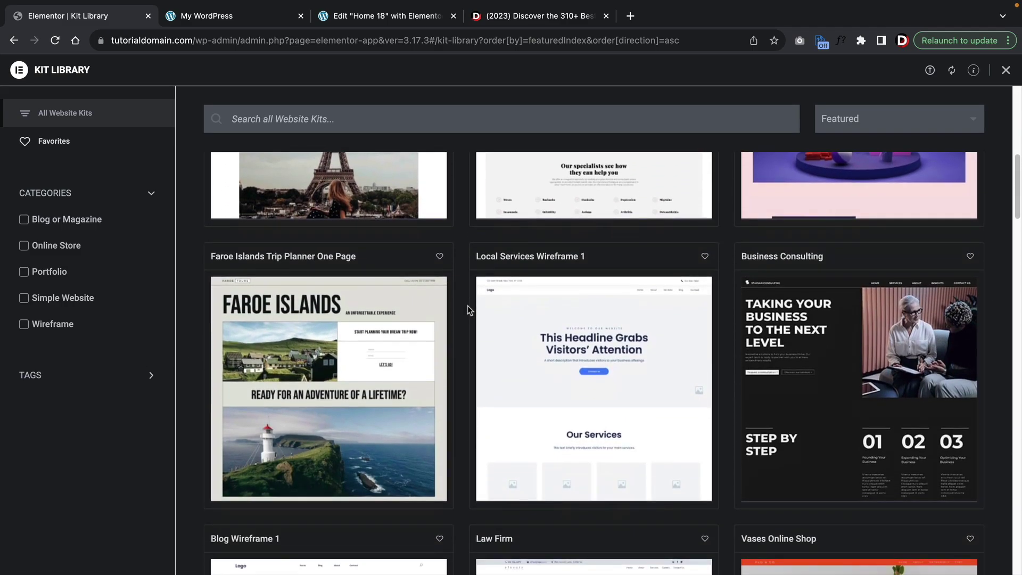
scroll(467, 306, down, 11)
scroll(468, 306, down, 9)
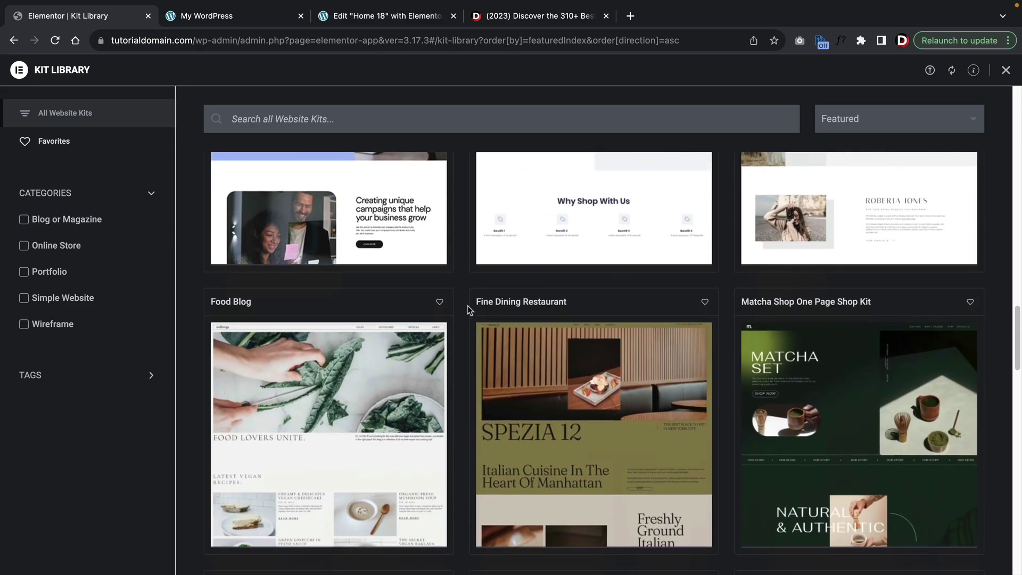
Step: View the demo of the Faroe Islands Trip Planner One Page kit, examining its sections down the page
click(595, 429)
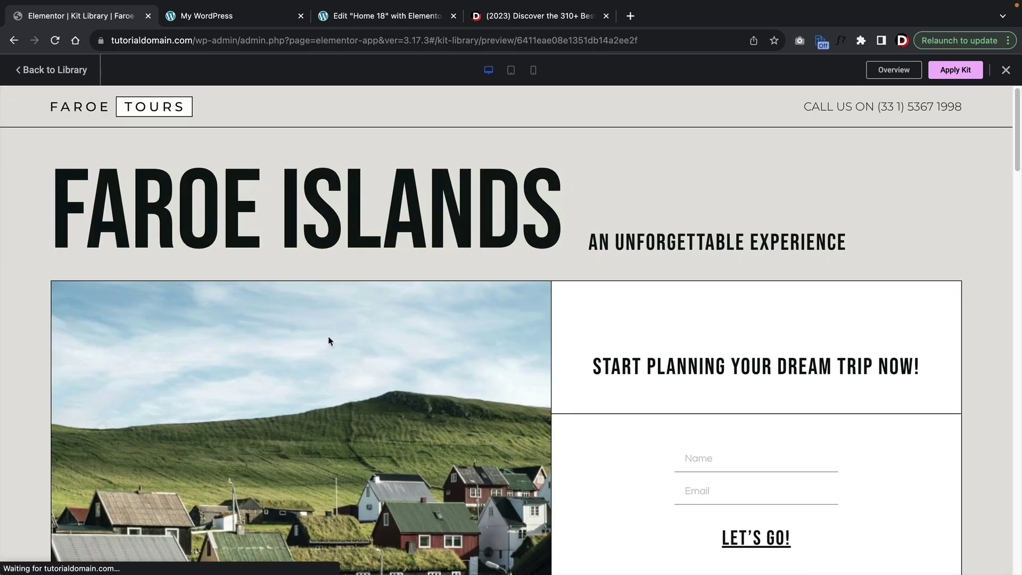
scroll(328, 341, down, 9)
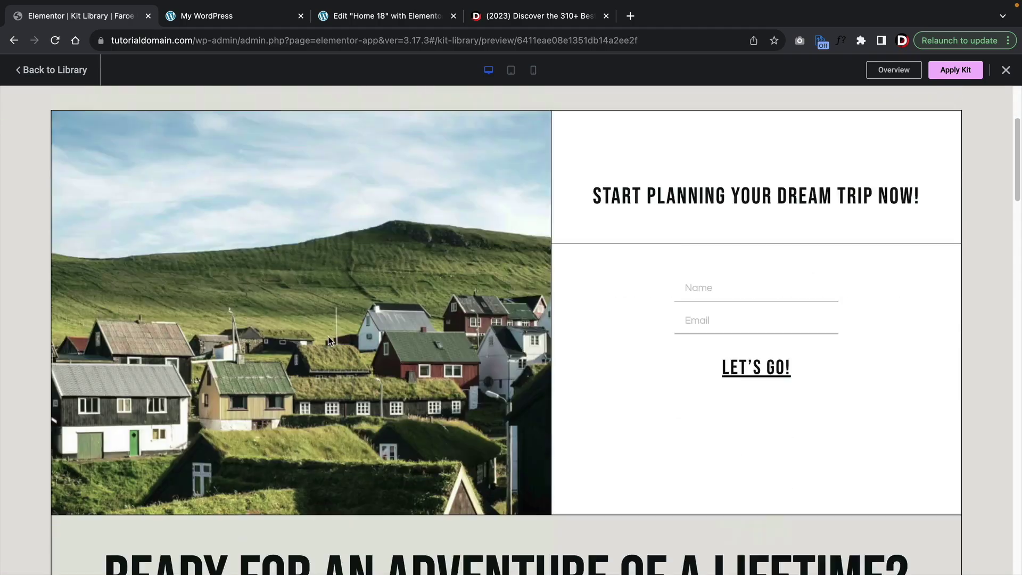
scroll(328, 337, down, 7)
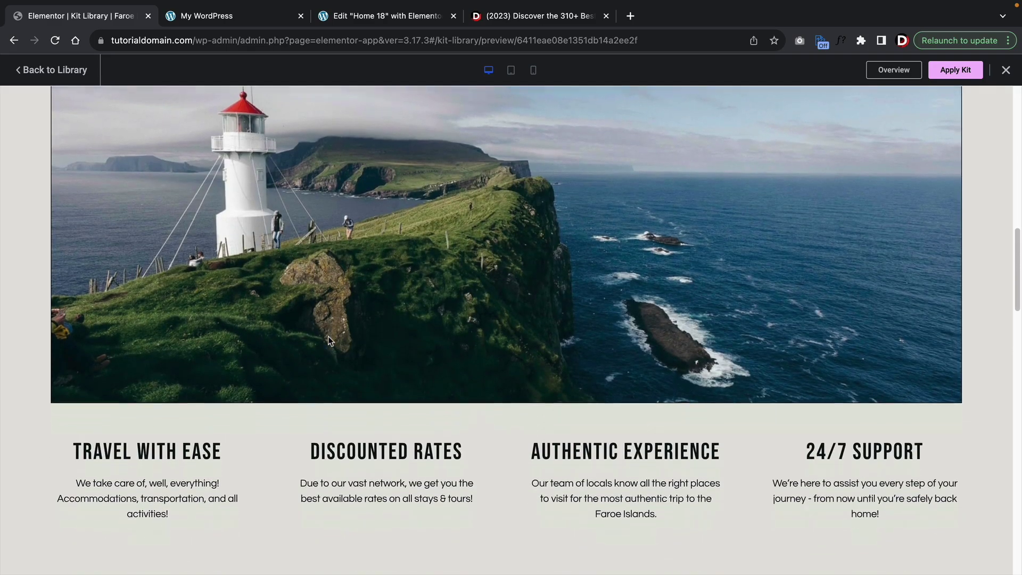
scroll(329, 341, down, 6)
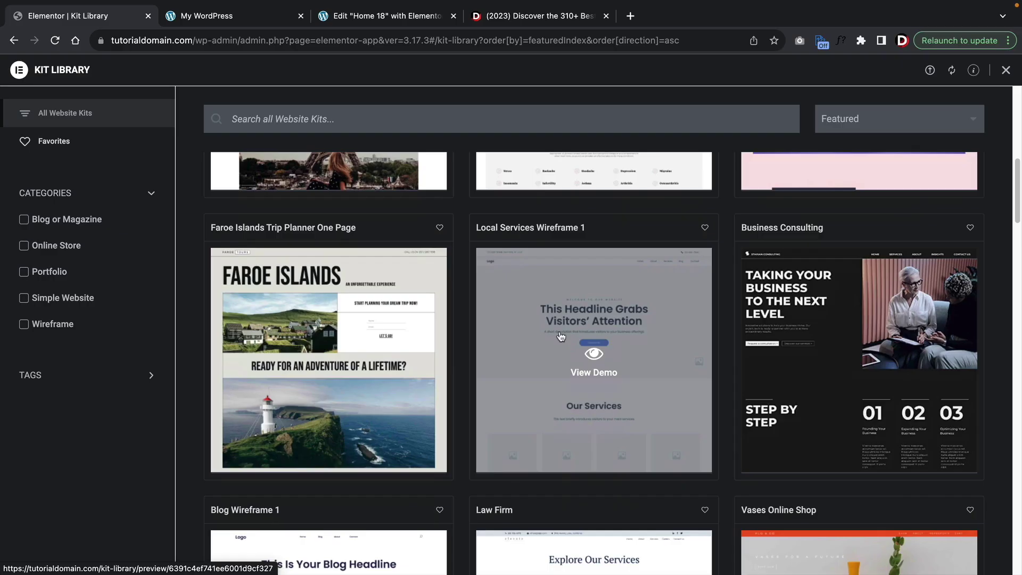
Step: View the Nature Photography kit's demo down to the footer, close its contact pop-up and return to the Kit Library
scroll(561, 331, down, 5)
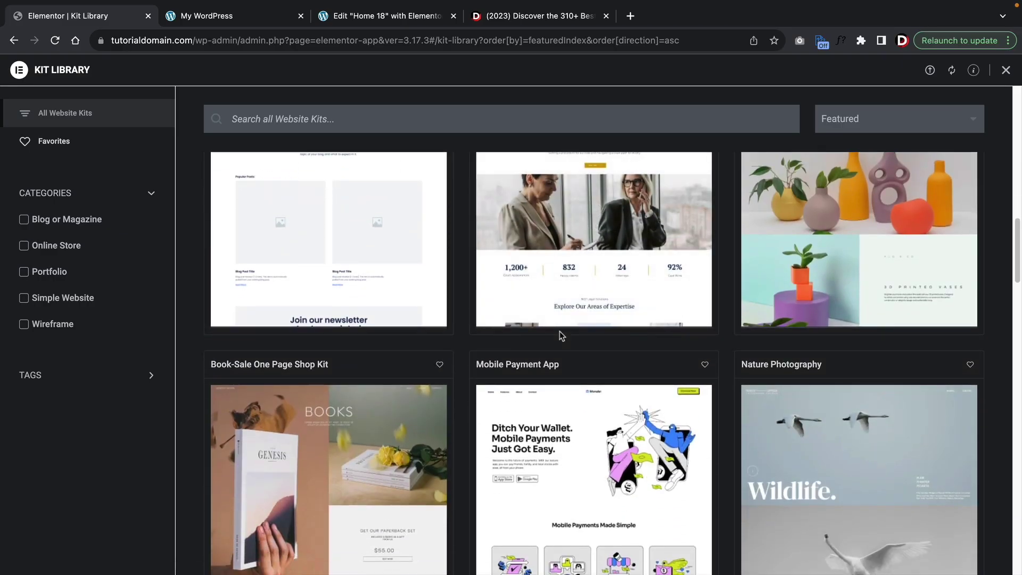
scroll(560, 331, down, 4)
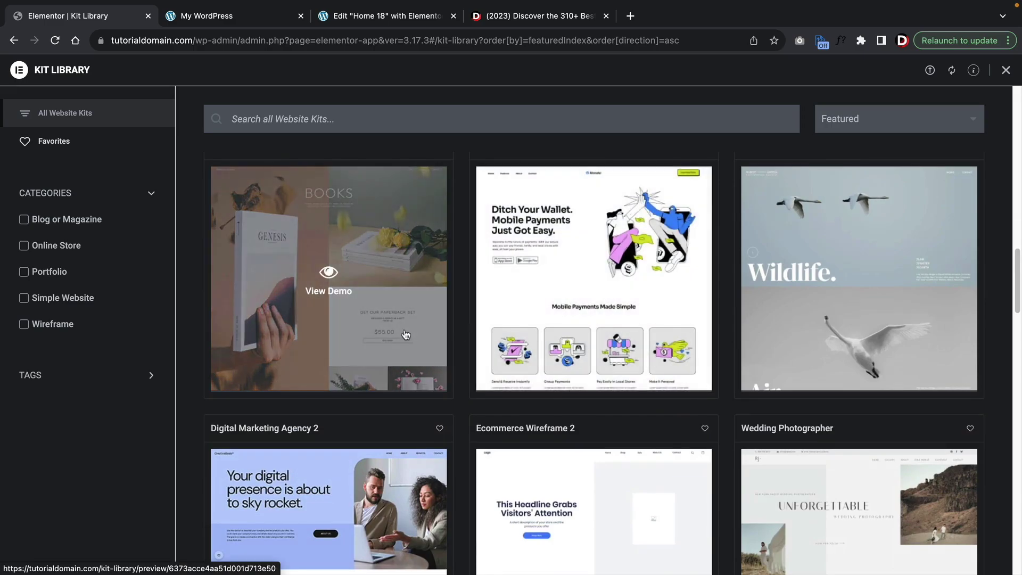
click(772, 271)
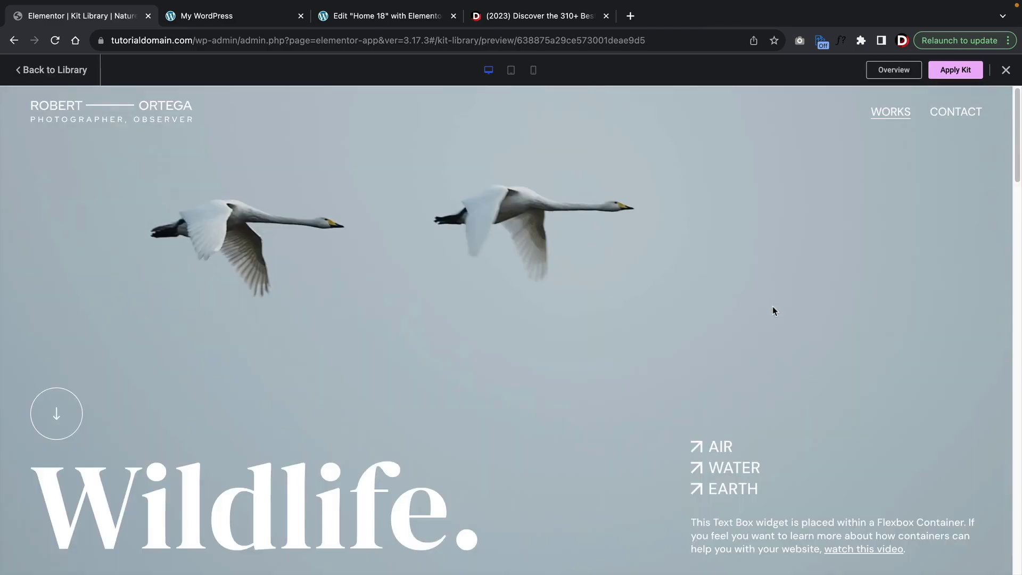
scroll(832, 323, down, 10)
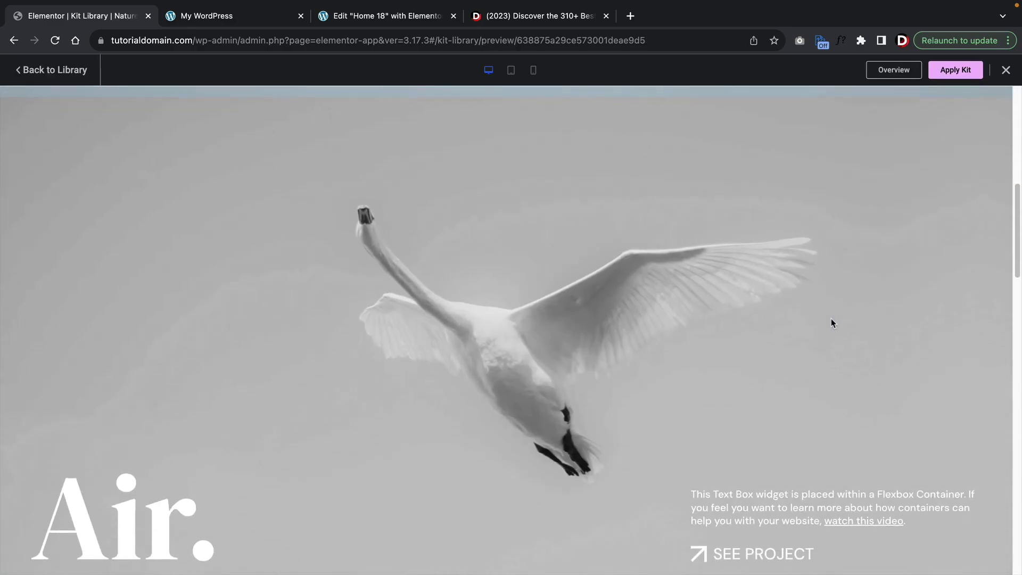
scroll(832, 323, down, 8)
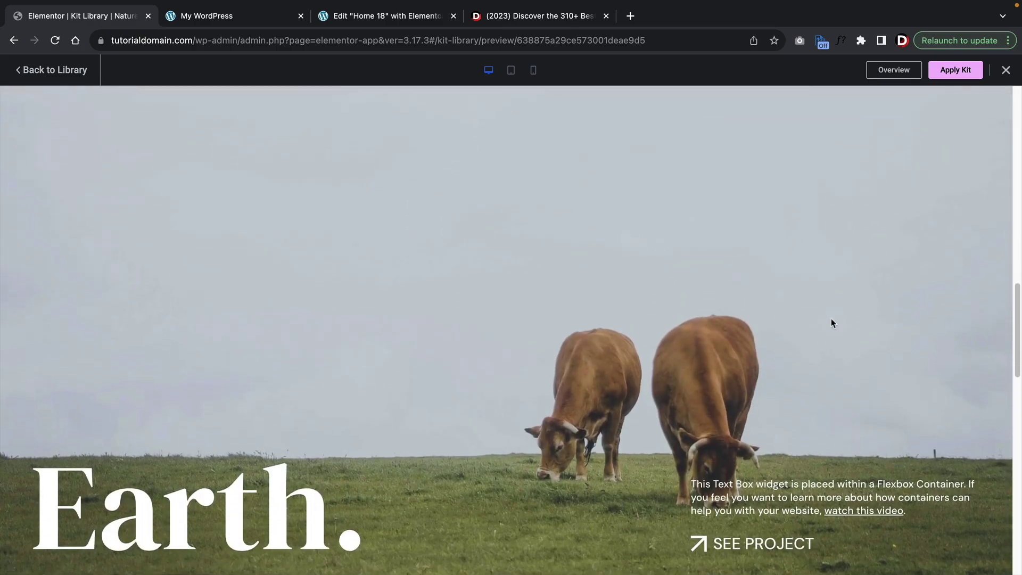
scroll(832, 318, down, 10)
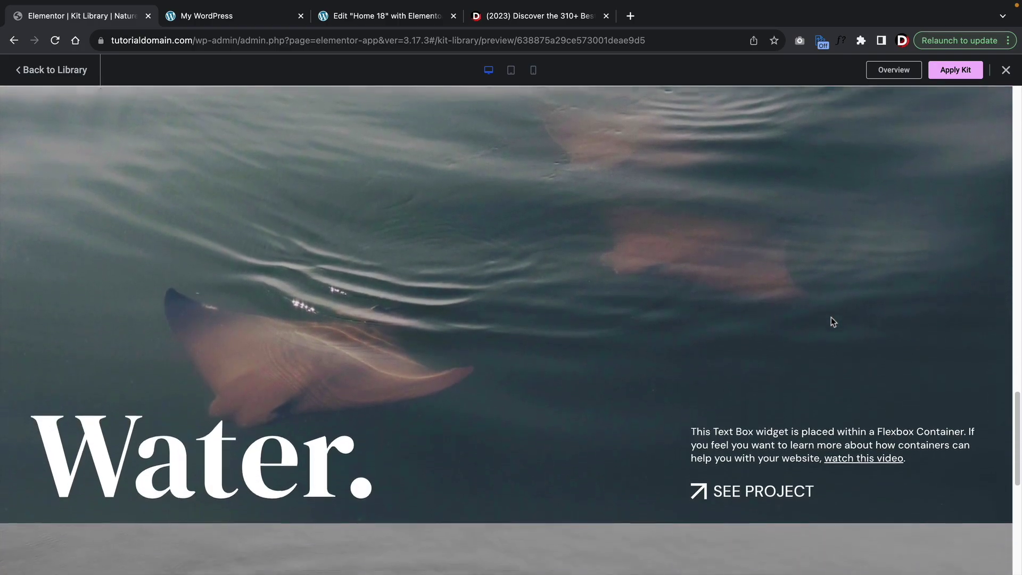
scroll(832, 318, down, 10)
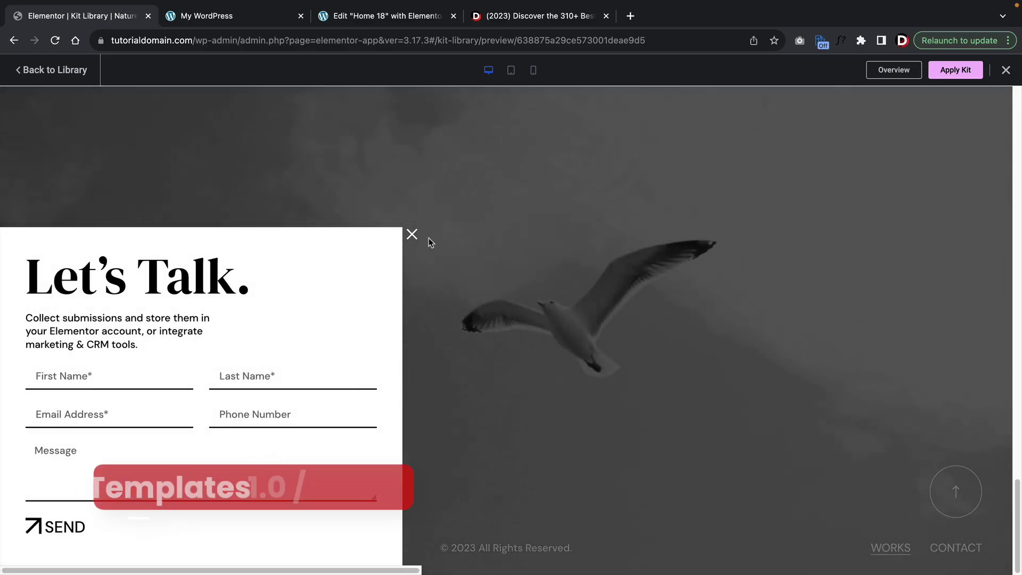
click(412, 234)
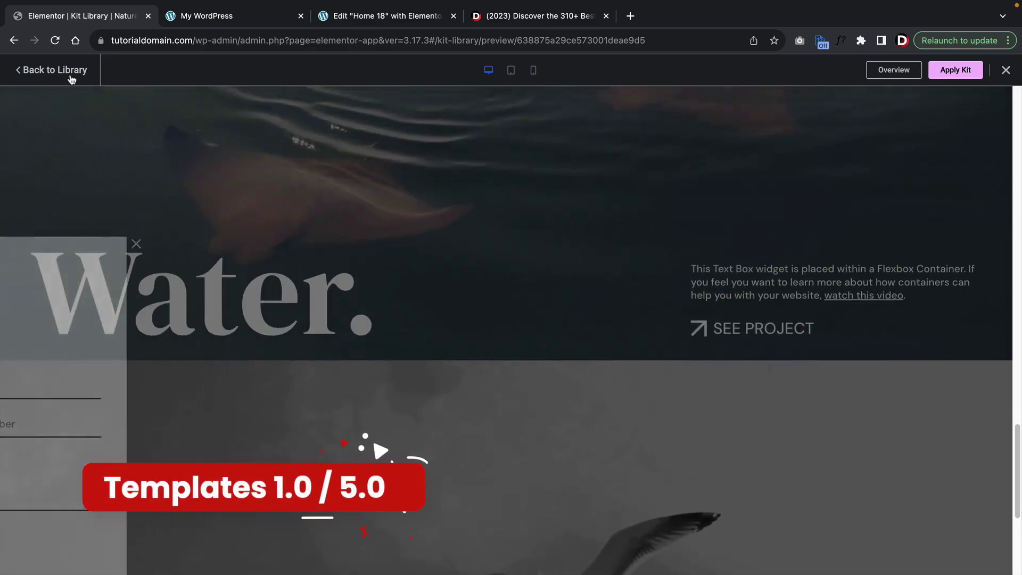
click(71, 79)
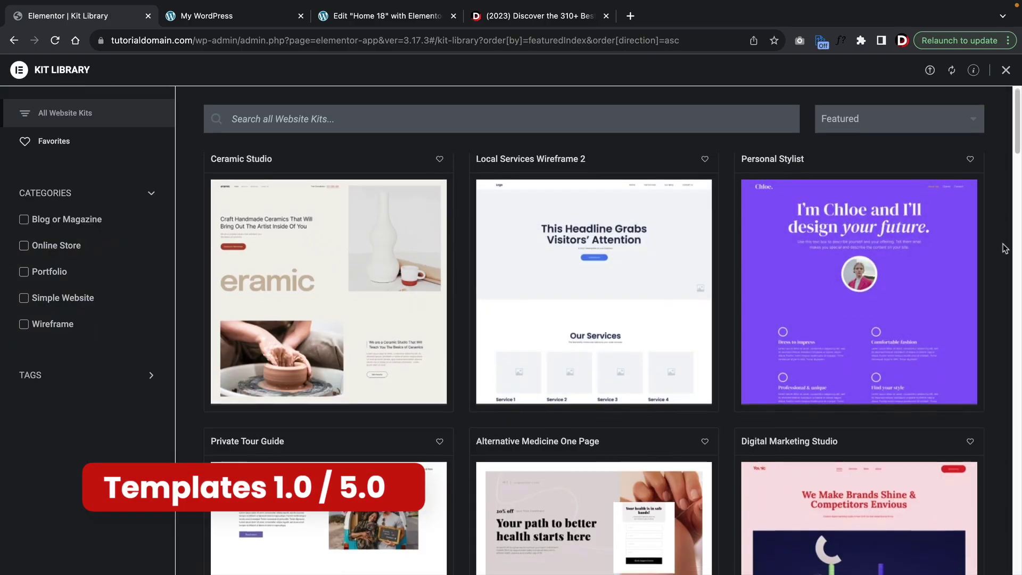
Step: Look further through the featured website kits, past Nature Photography and Wedding Photographer
scroll(1005, 248, down, 5)
scroll(1005, 248, down, 7)
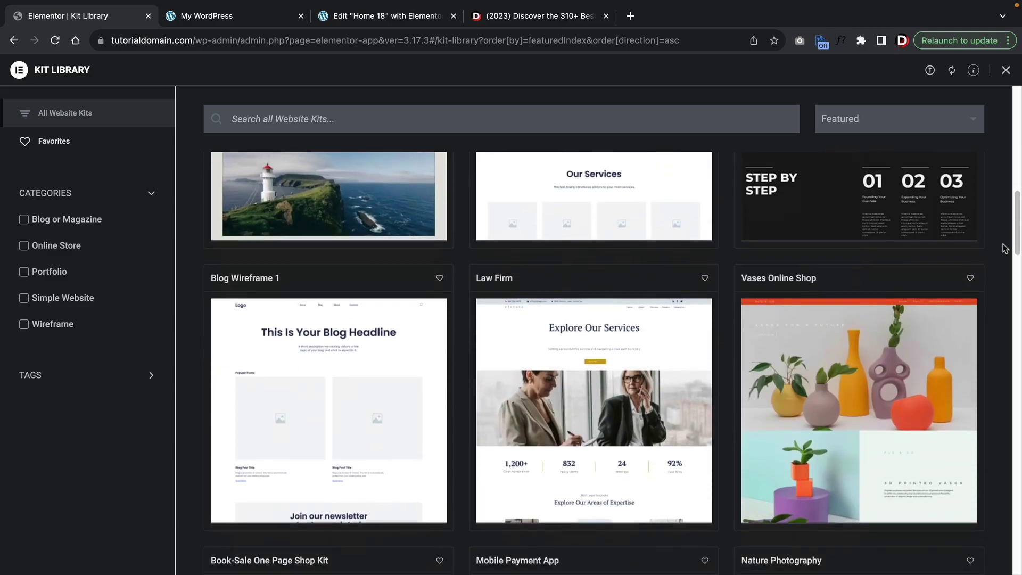
scroll(1005, 248, down, 7)
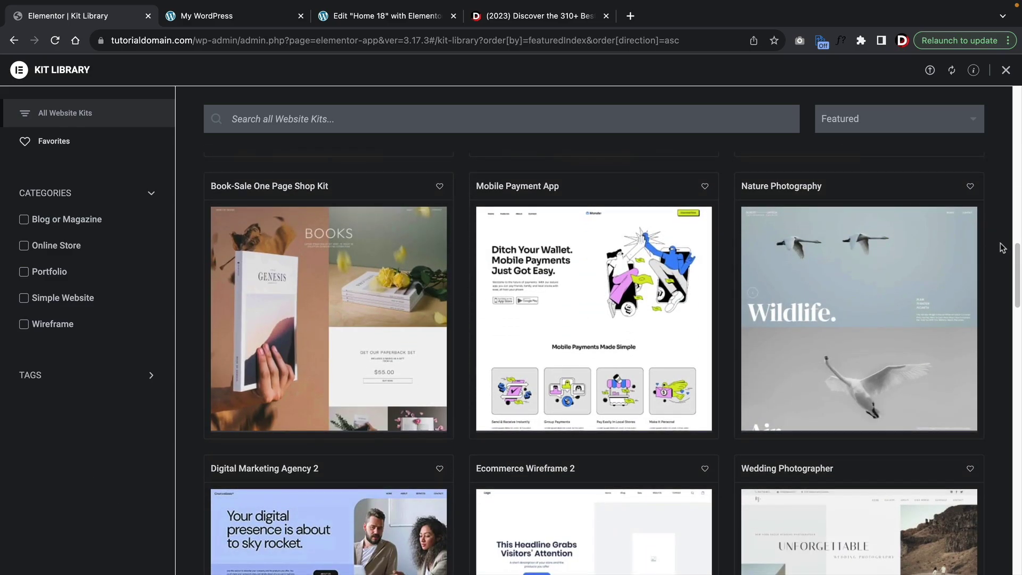
scroll(1003, 248, down, 7)
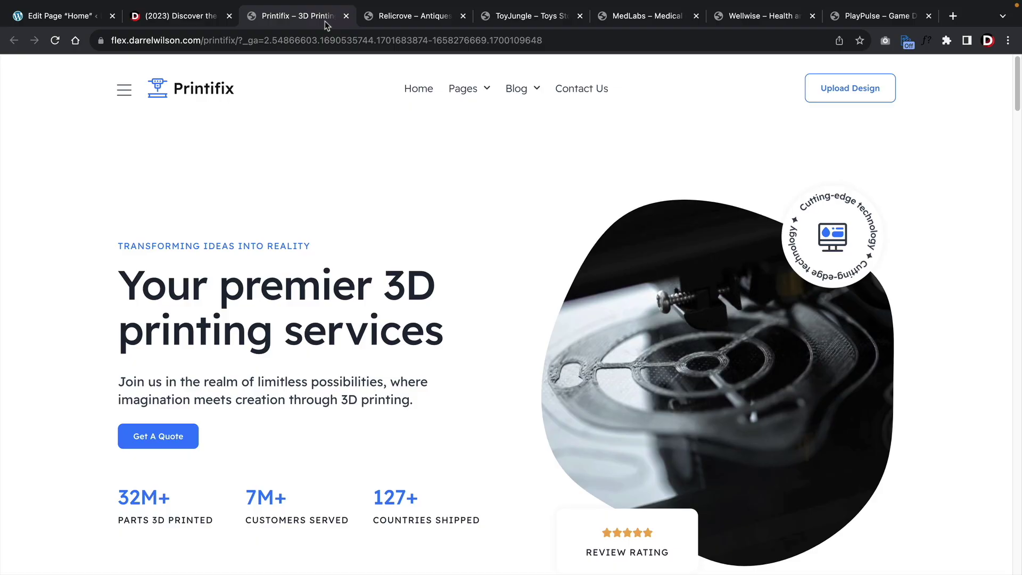
Step: View the demo home pages of the Relicrove, ToyJungle, MedLabs, Wellwise and PlayPulse website templates in turn
click(394, 20)
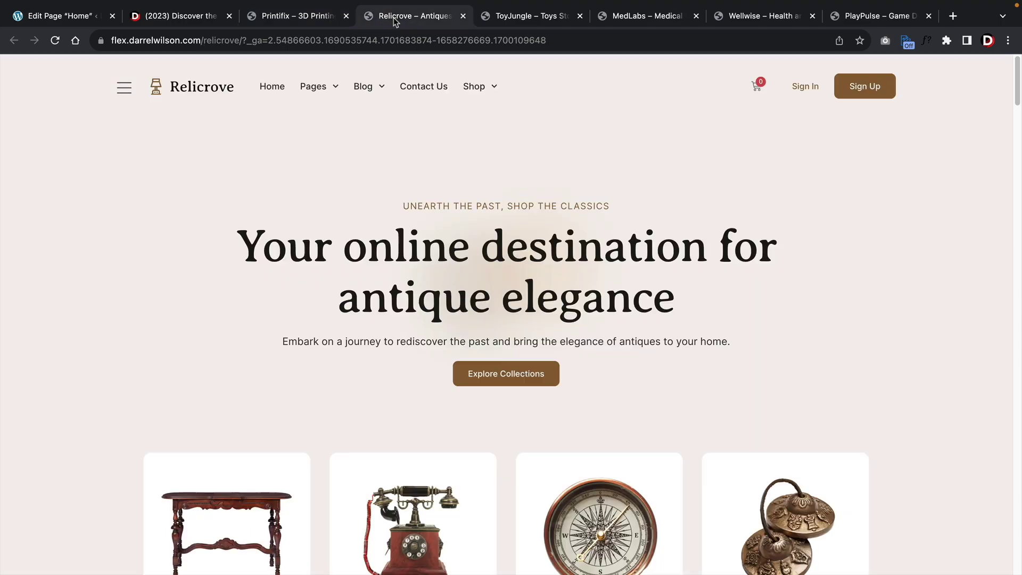
click(509, 20)
click(651, 18)
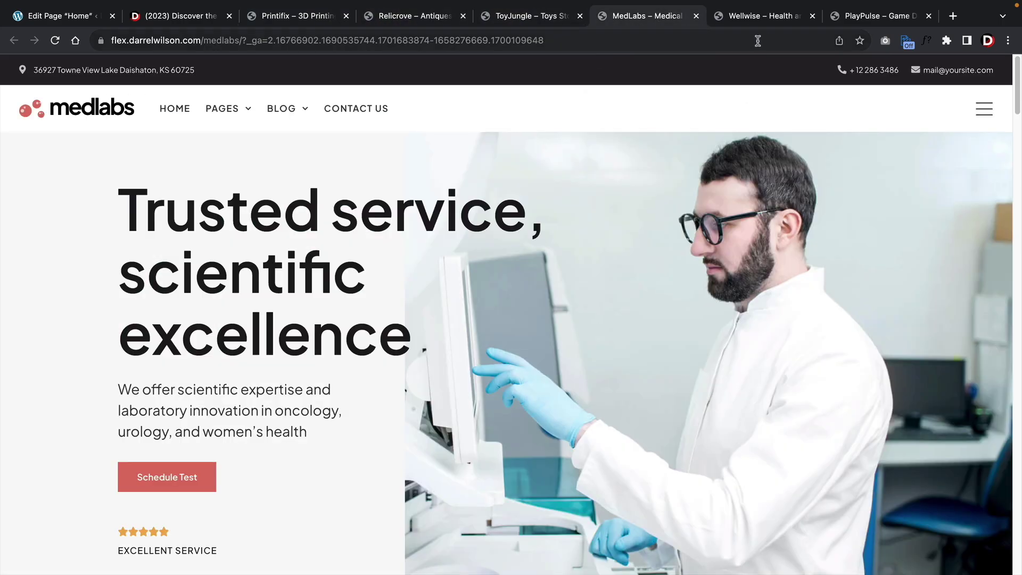
click(770, 17)
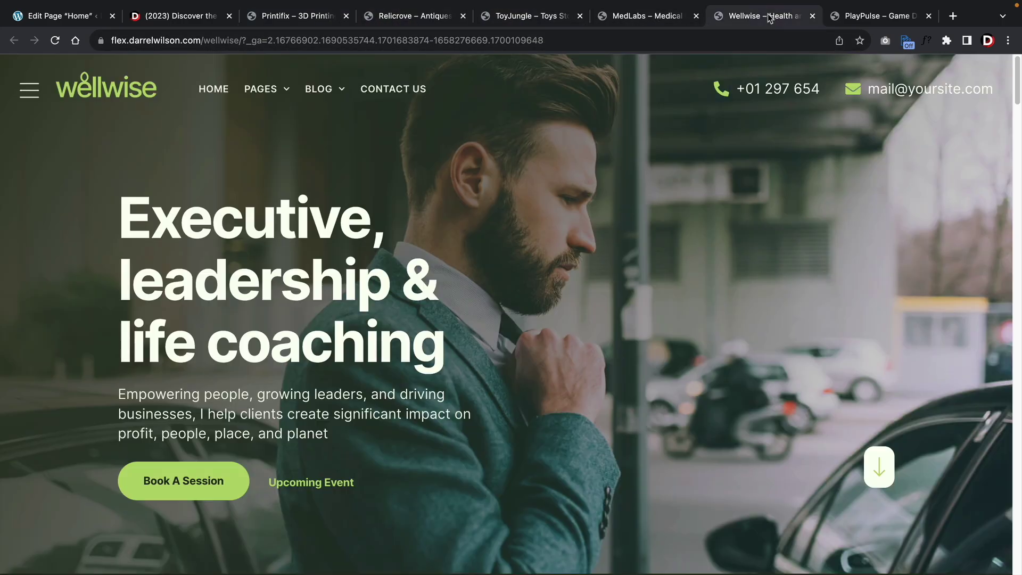
click(863, 20)
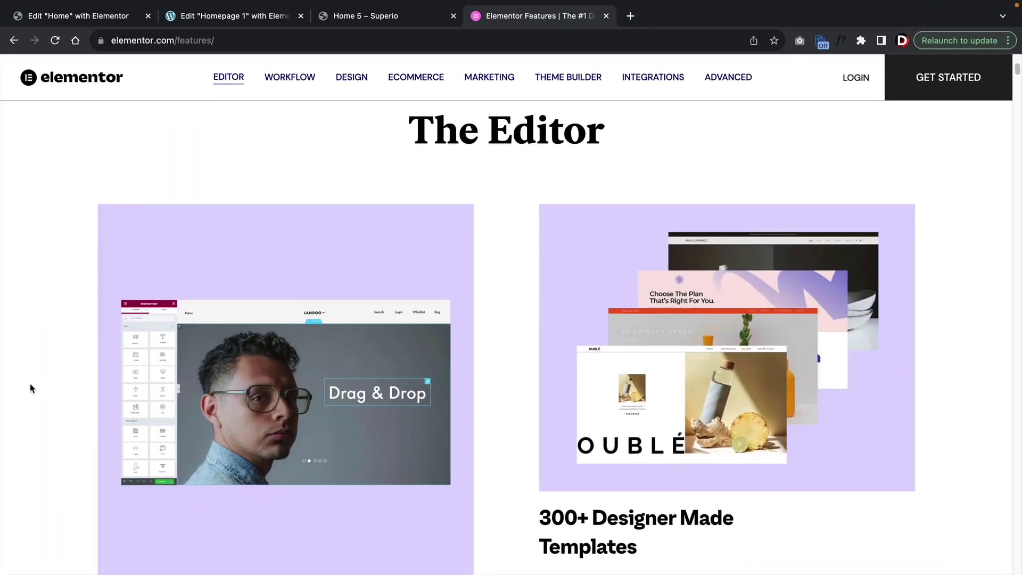
Step: Look through Elementor's features page, covering The Editor and Workflow Optimization sections
scroll(30, 389, down, 15)
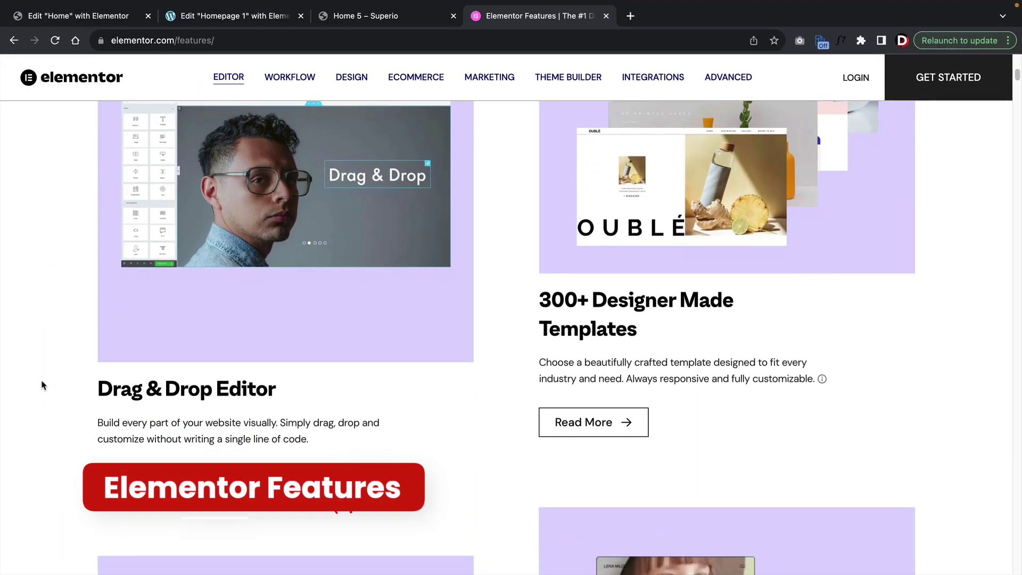
scroll(44, 385, down, 10)
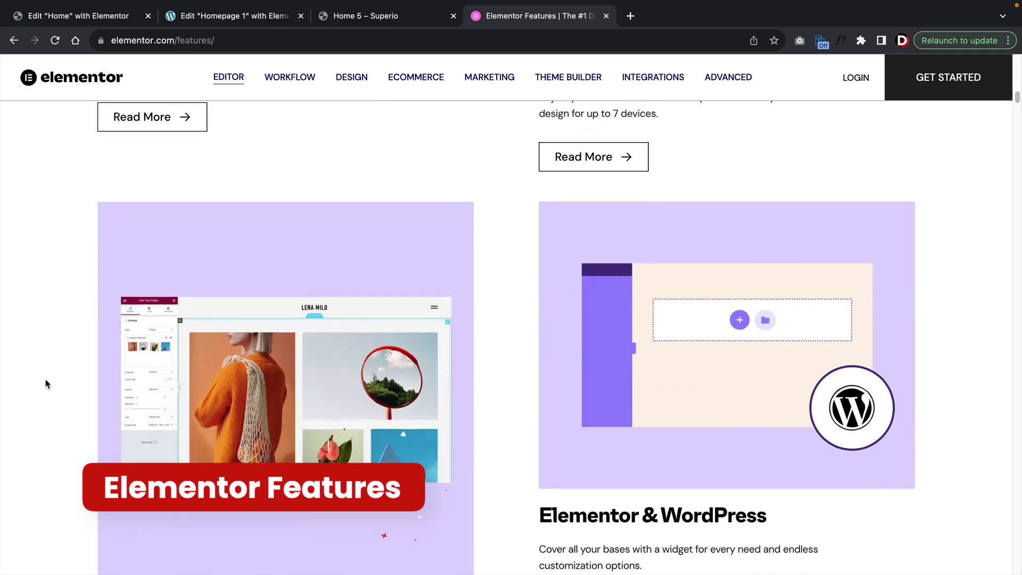
scroll(45, 385, down, 10)
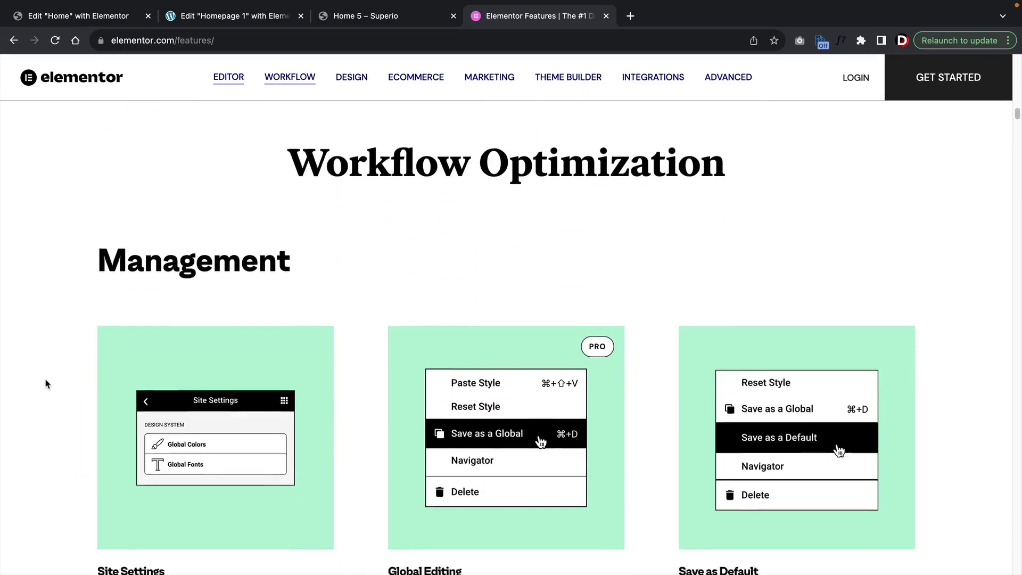
scroll(45, 385, down, 8)
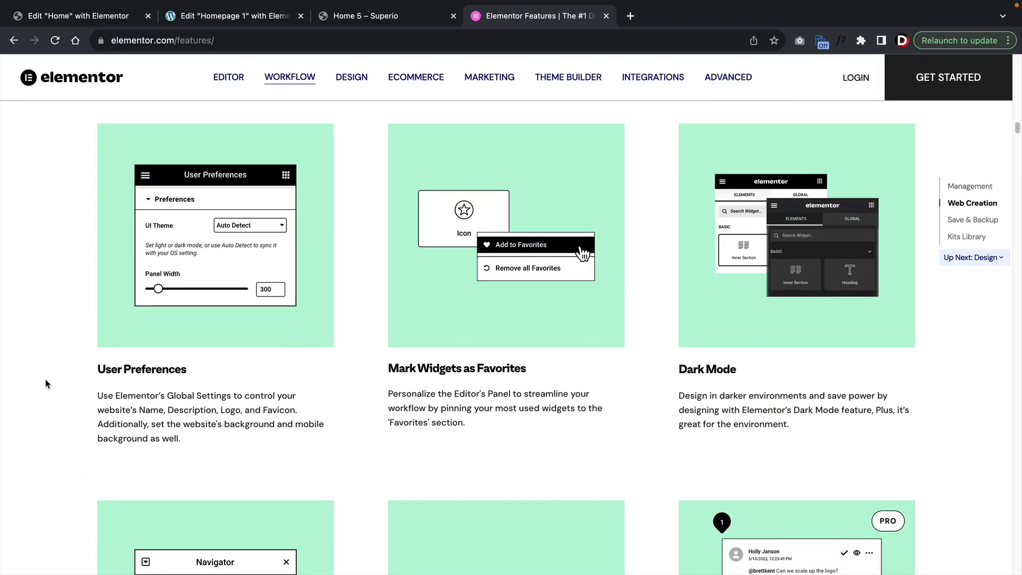
scroll(46, 383, down, 8)
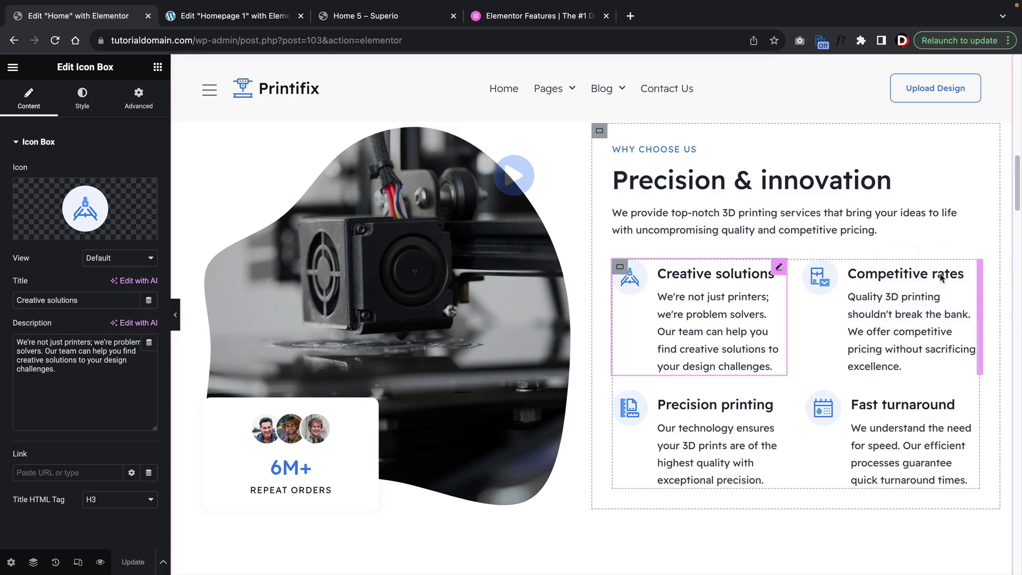
Step: Reorder the icon boxes under "Precision & innovation", placing Creative solutions after Precision printing and Fast turnaround first
drag(942, 276, 940, 278)
click(930, 415)
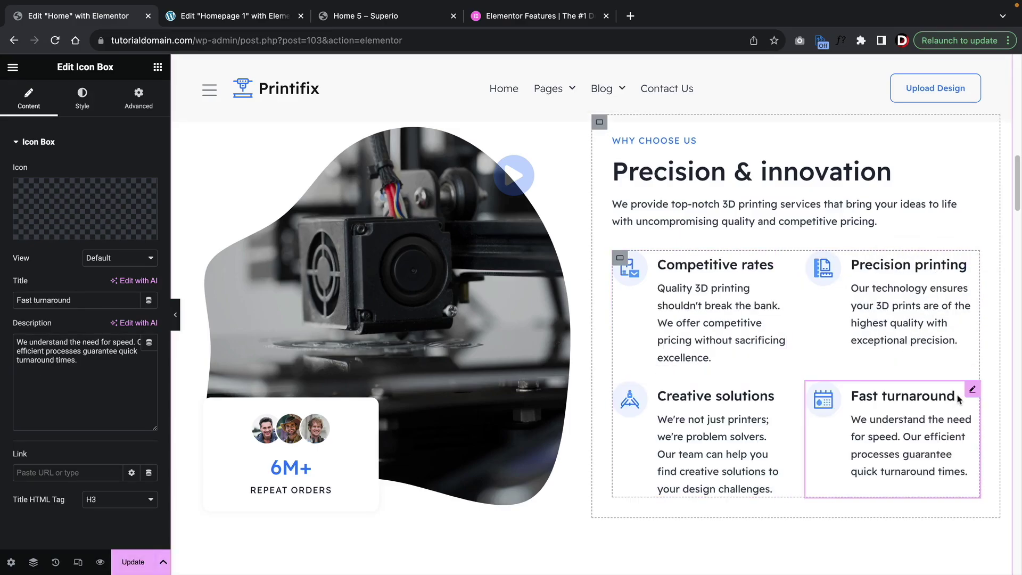
drag(930, 415, 681, 266)
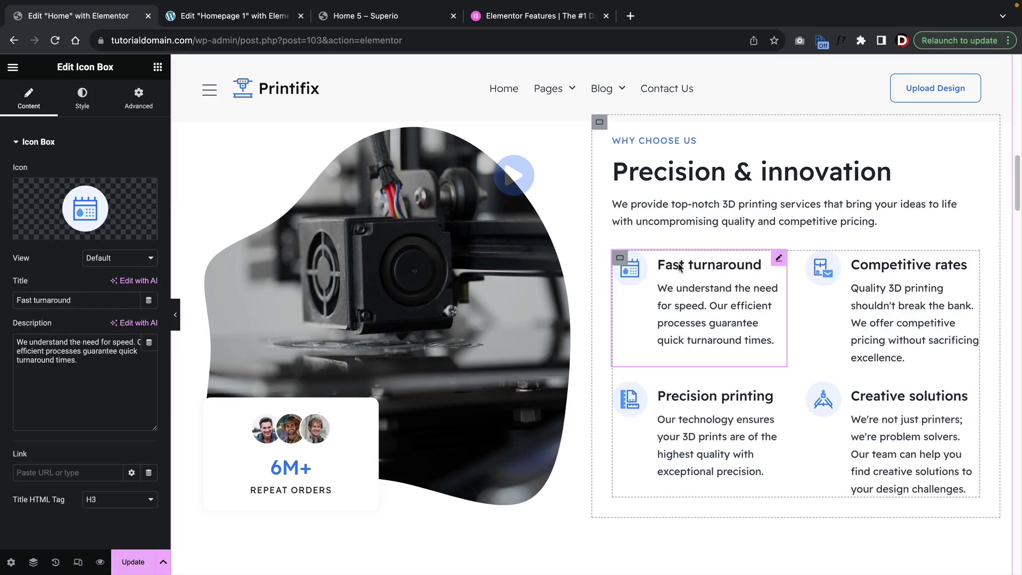
Step: Look through the available widgets and preview the Home page at tablet portrait and mobile sizes
click(158, 67)
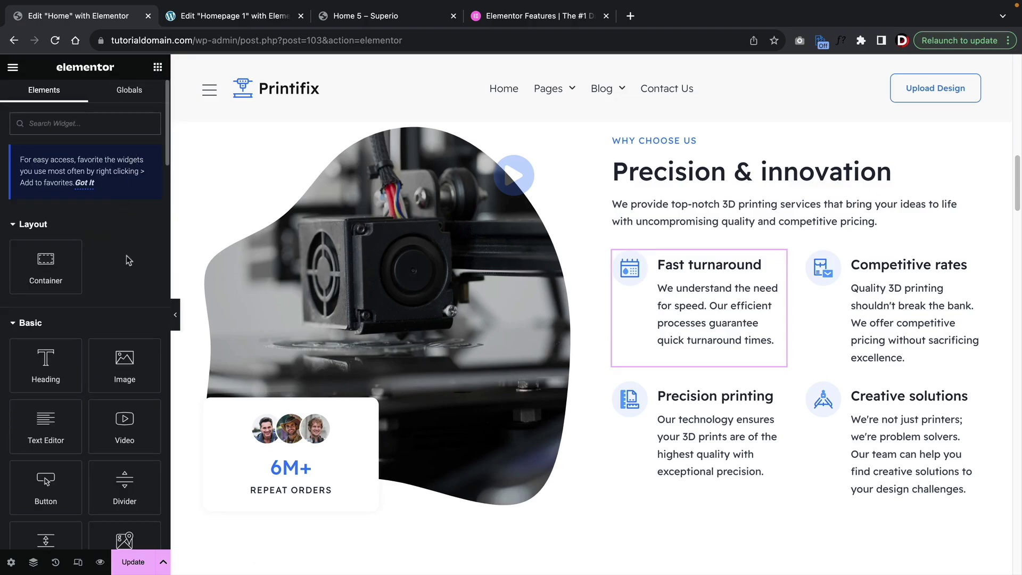
scroll(154, 266, down, 5)
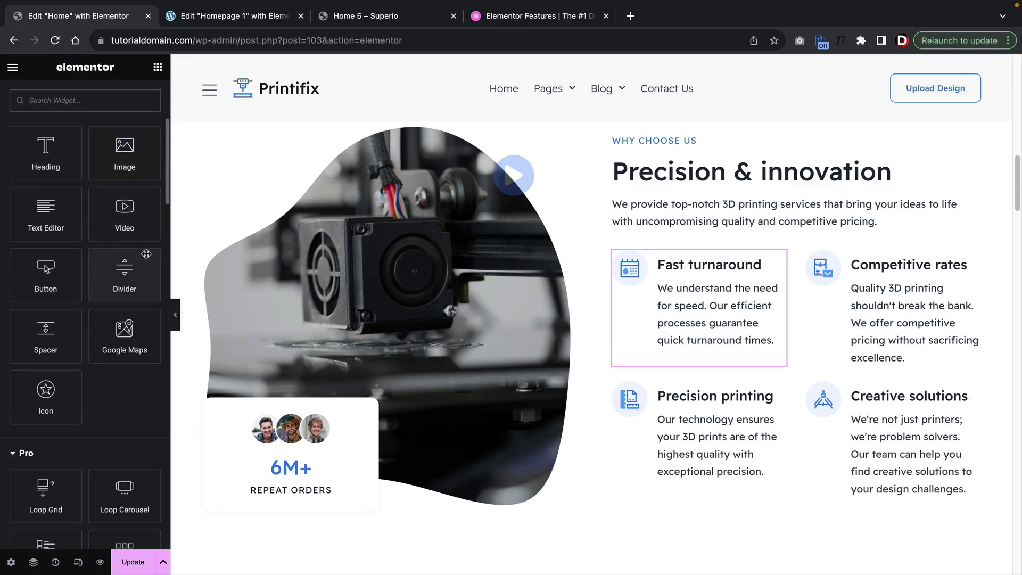
key(ctrl+shift+m)
click(540, 68)
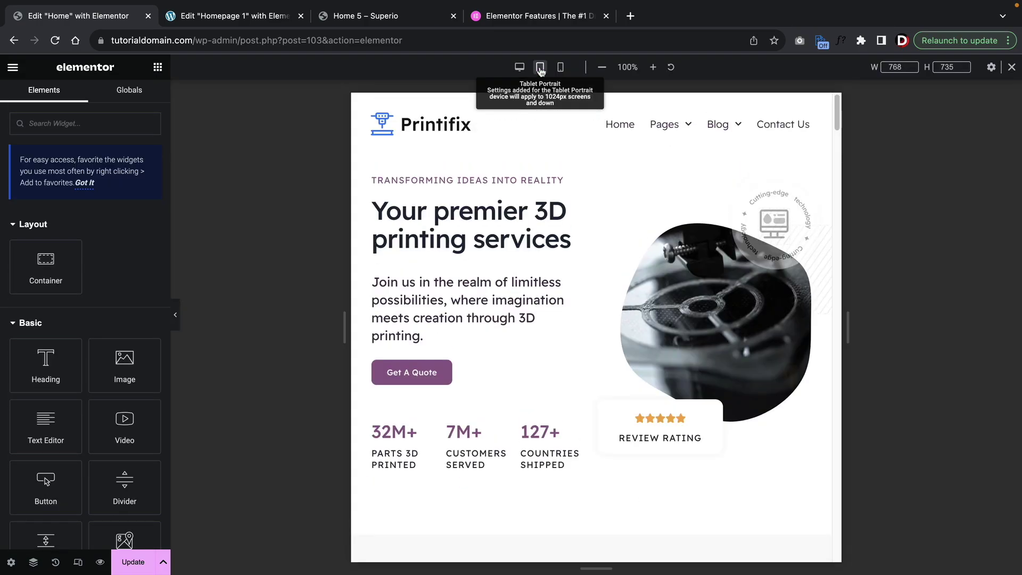
click(562, 68)
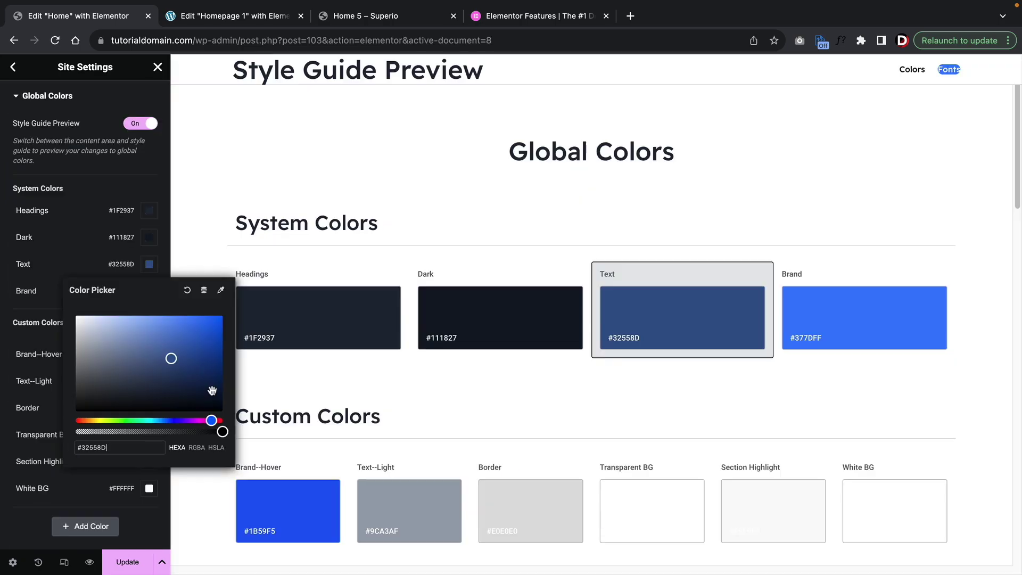
Step: Set the global Text color to the purple shade #9820D7 in the site's Global Colors
click(216, 364)
drag(191, 423, 190, 421)
drag(203, 335, 201, 330)
Step: Change the global Brand color to a magenta shade and reopen the Text color for editing
click(874, 321)
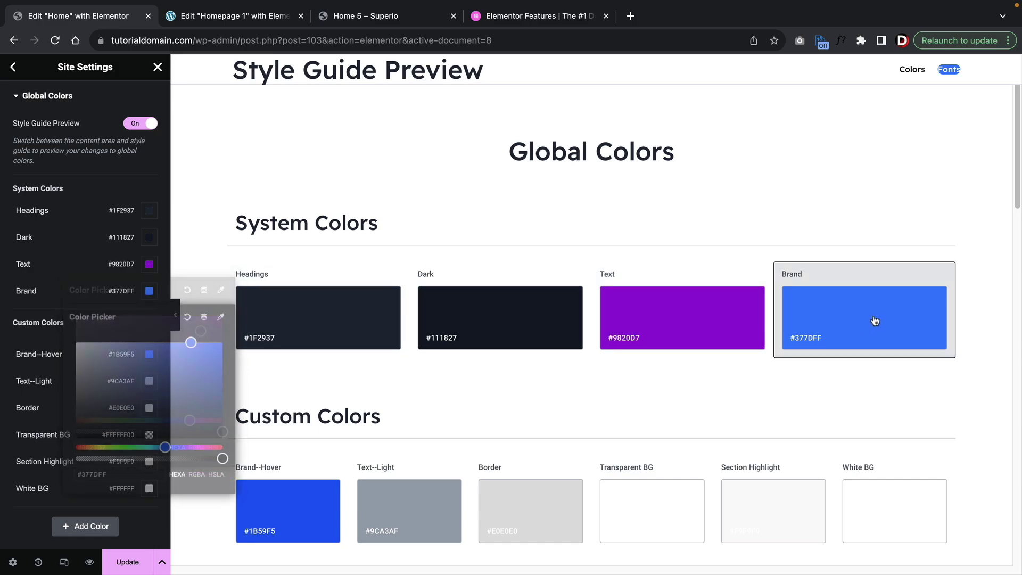
drag(200, 447, 201, 447)
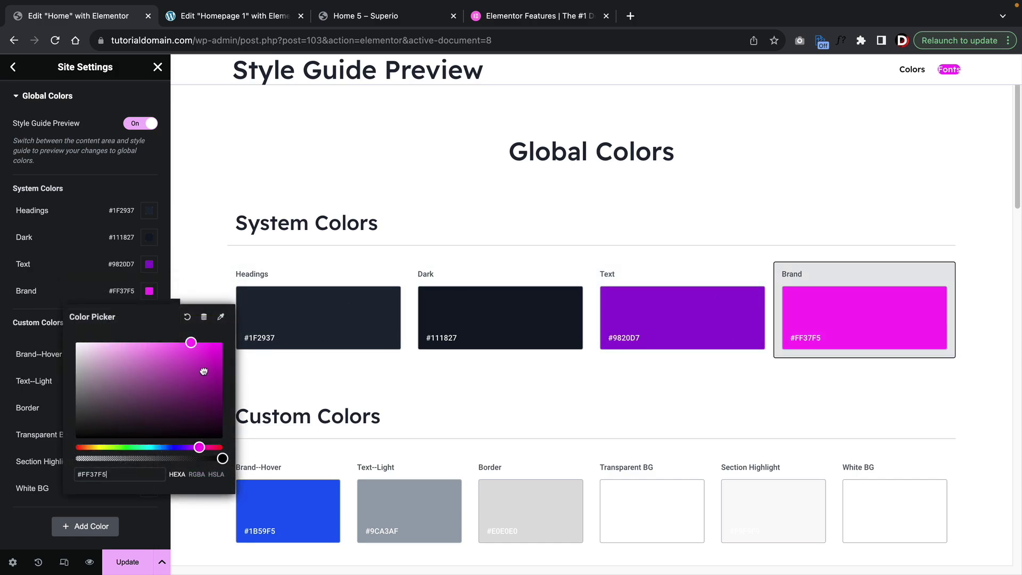
click(215, 362)
click(149, 264)
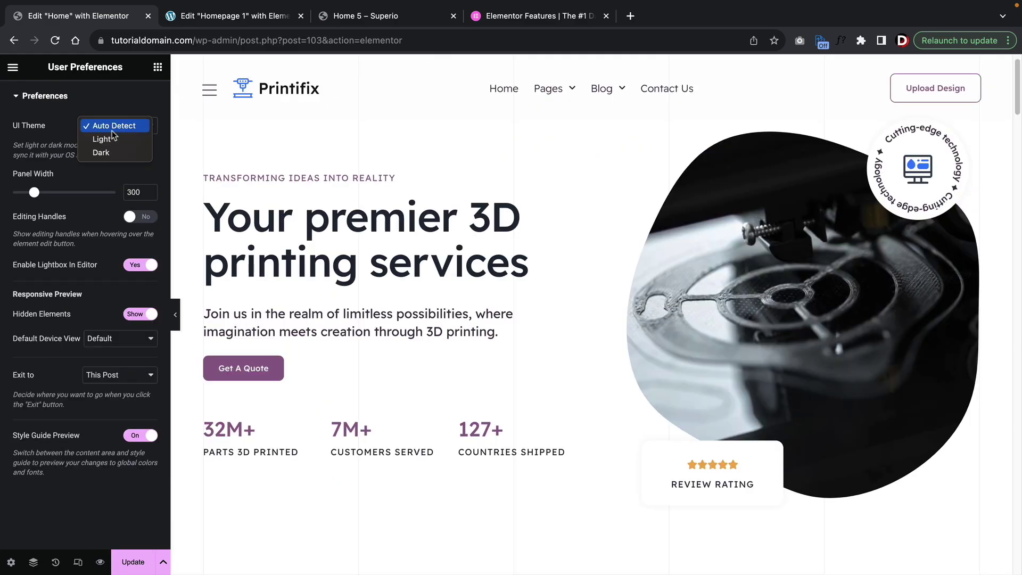
Step: Try the Light UI theme in the user preferences and switch the editor's theme to Dark
click(113, 140)
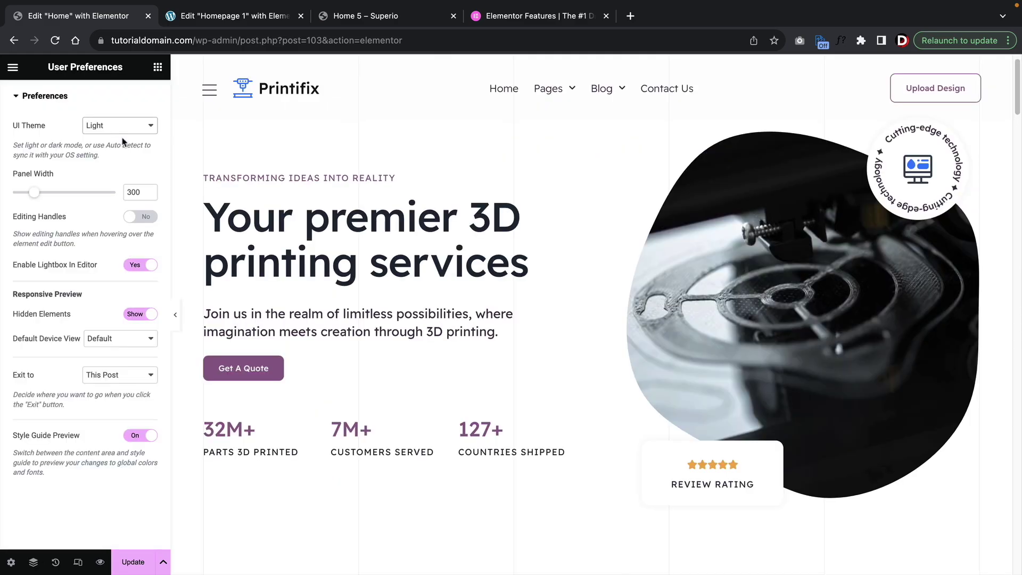
click(125, 127)
click(120, 142)
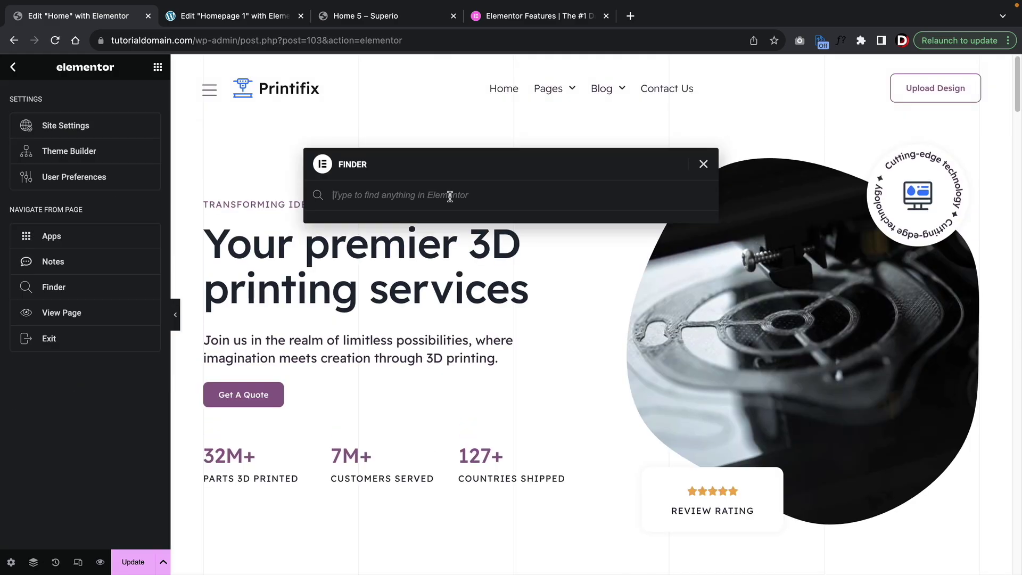
Step: Search the Finder for "contact" and write the note "This looks weird" on the Competitive rates icon box
text(contact)
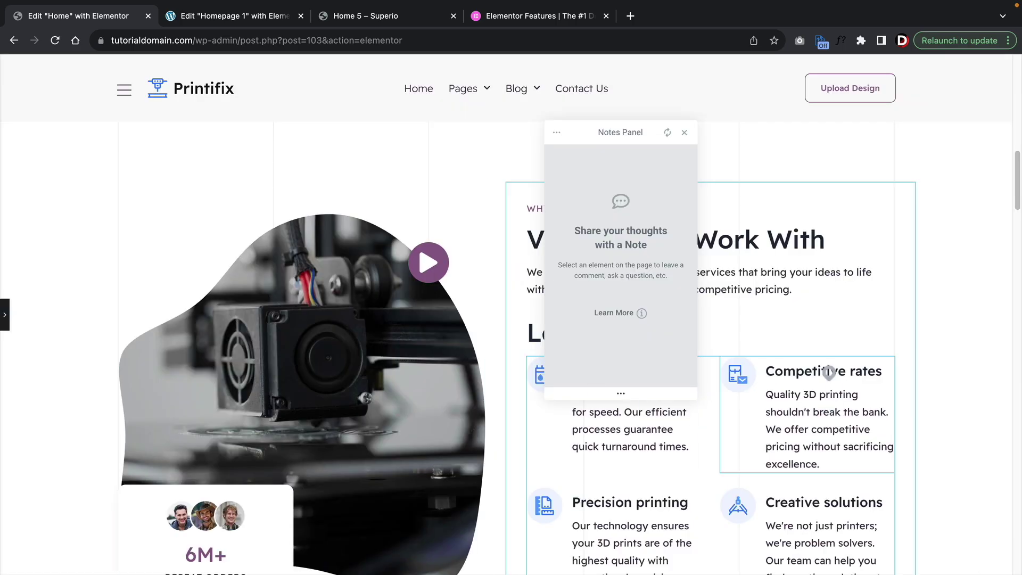
click(828, 372)
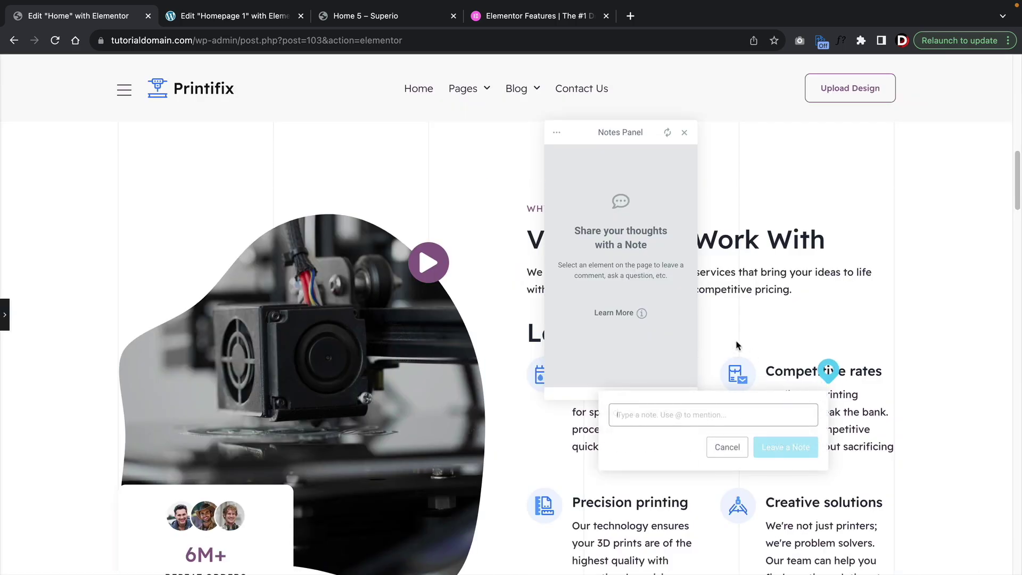
text(This looks weird)
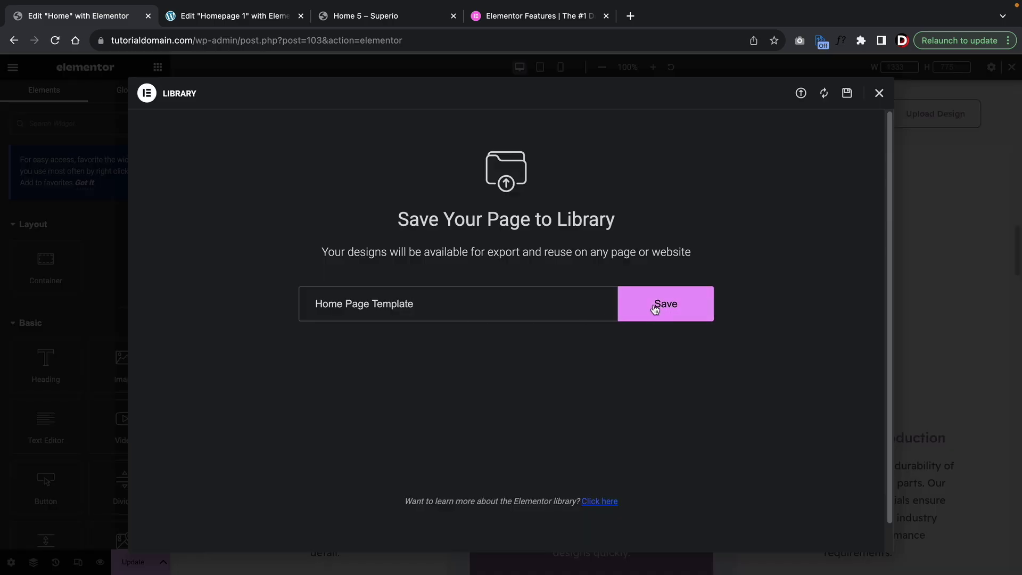
Step: Save the page to the library as "Home Page Template" and export that template
click(655, 306)
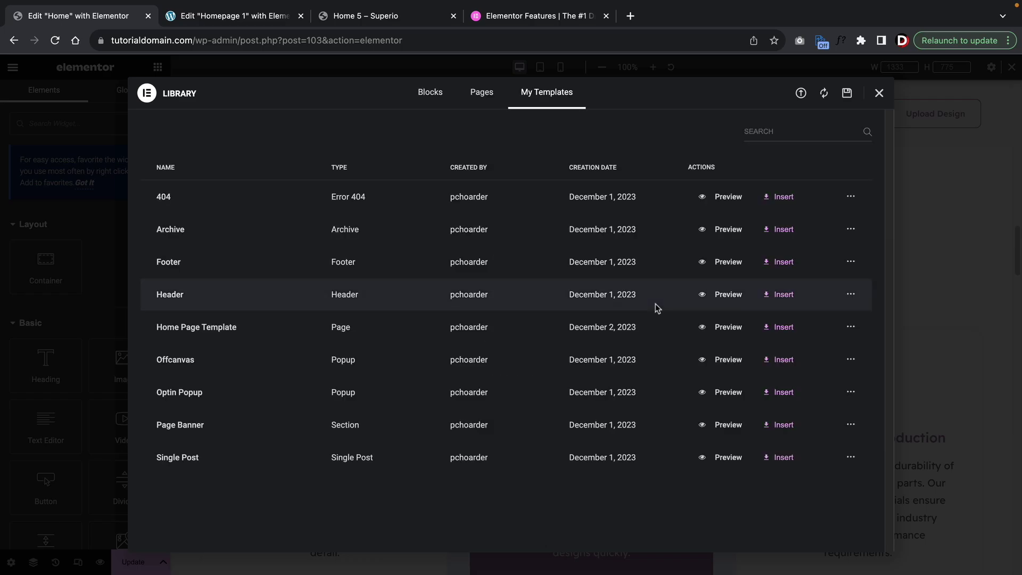
click(850, 328)
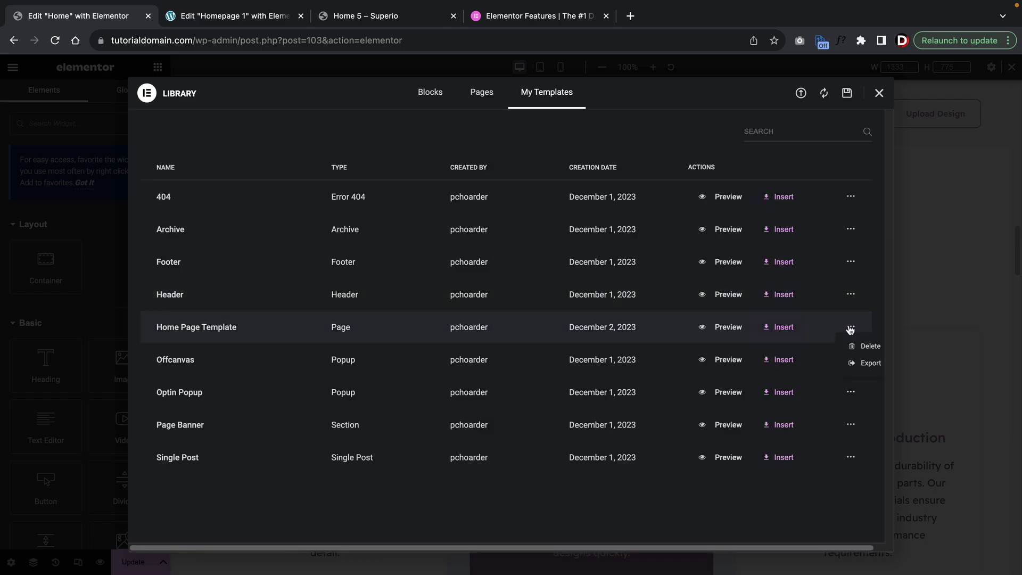
click(867, 363)
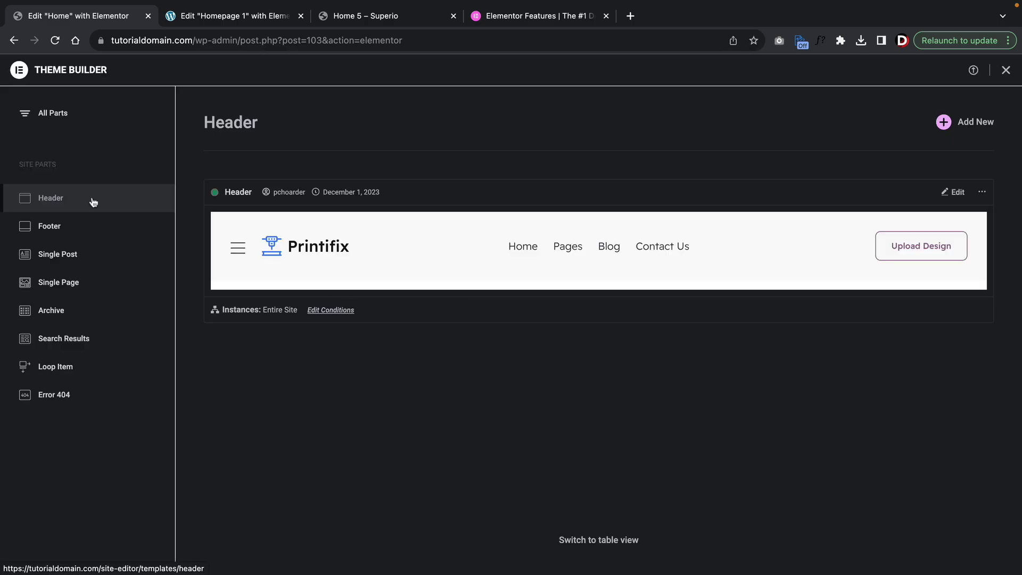
Step: Examine the Theme Builder's site parts, including the Header, Footer, Single Post, Single Page, Archive and Search Results templates
click(87, 226)
click(85, 264)
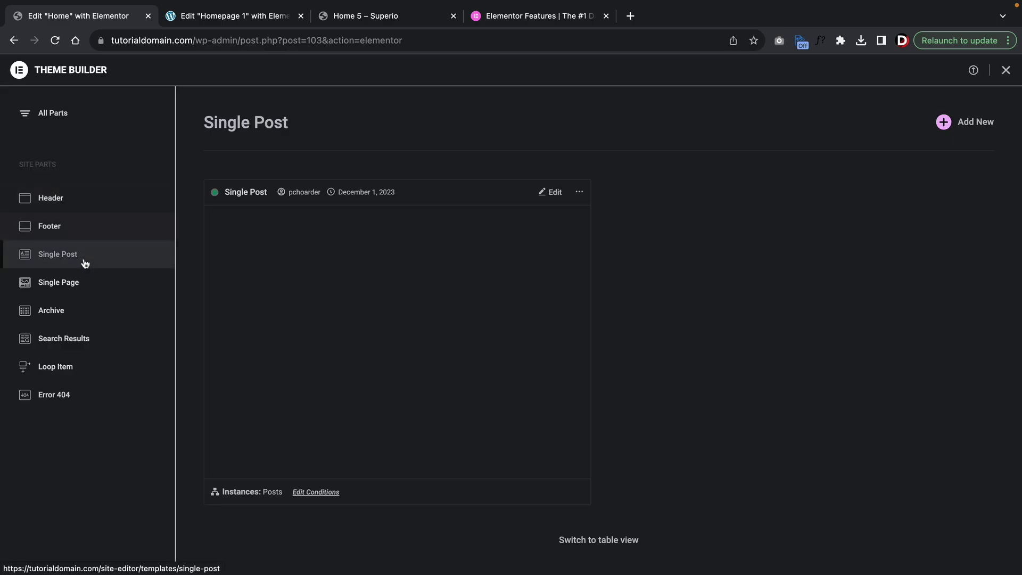
click(79, 296)
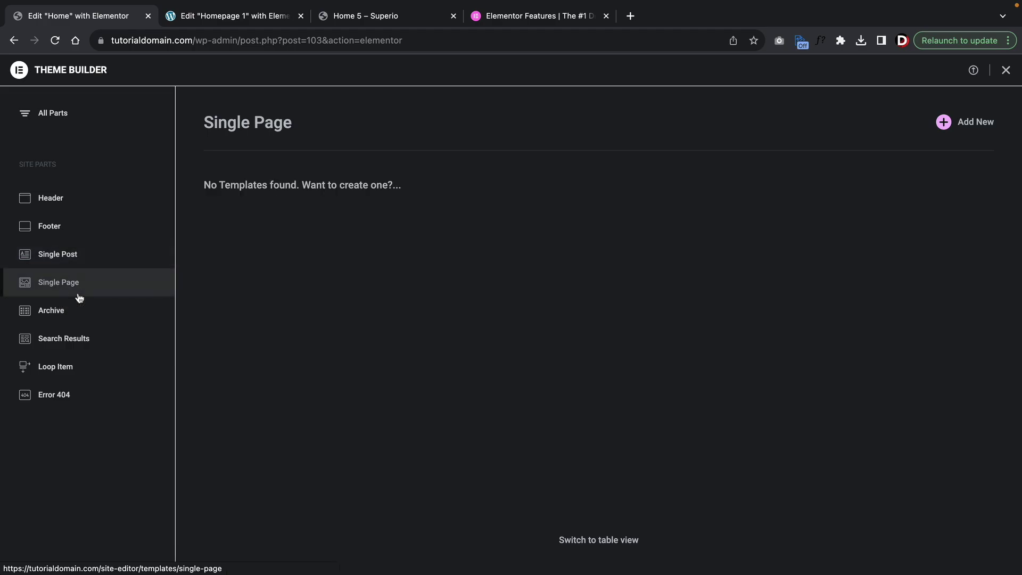
click(76, 315)
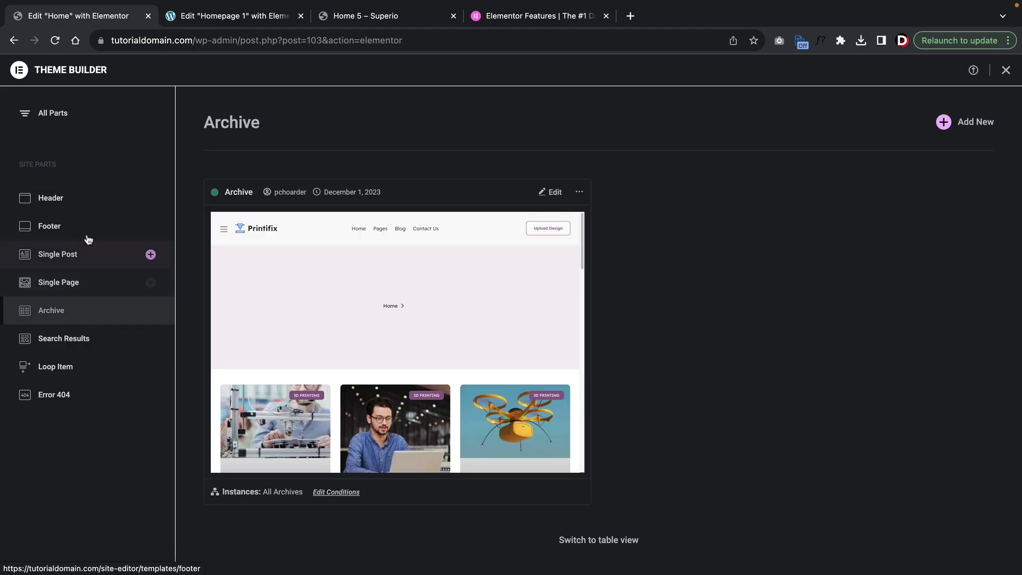
click(94, 199)
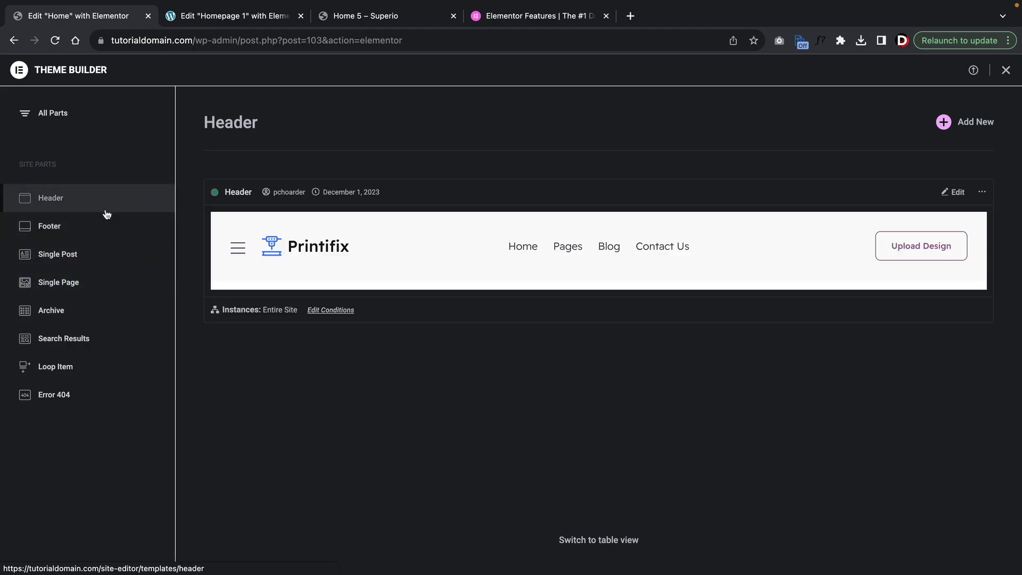
click(100, 231)
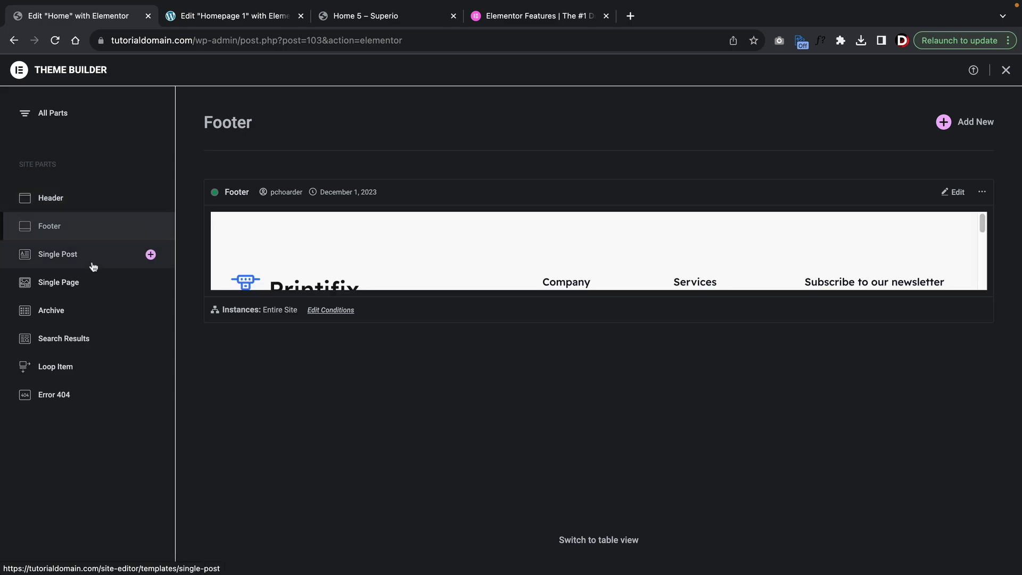
click(93, 265)
click(74, 318)
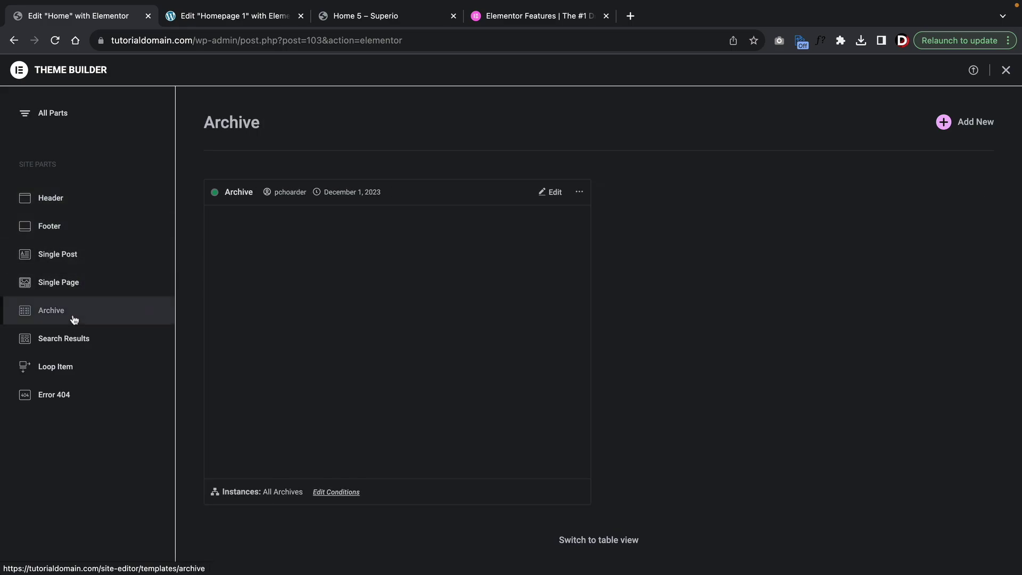
click(67, 343)
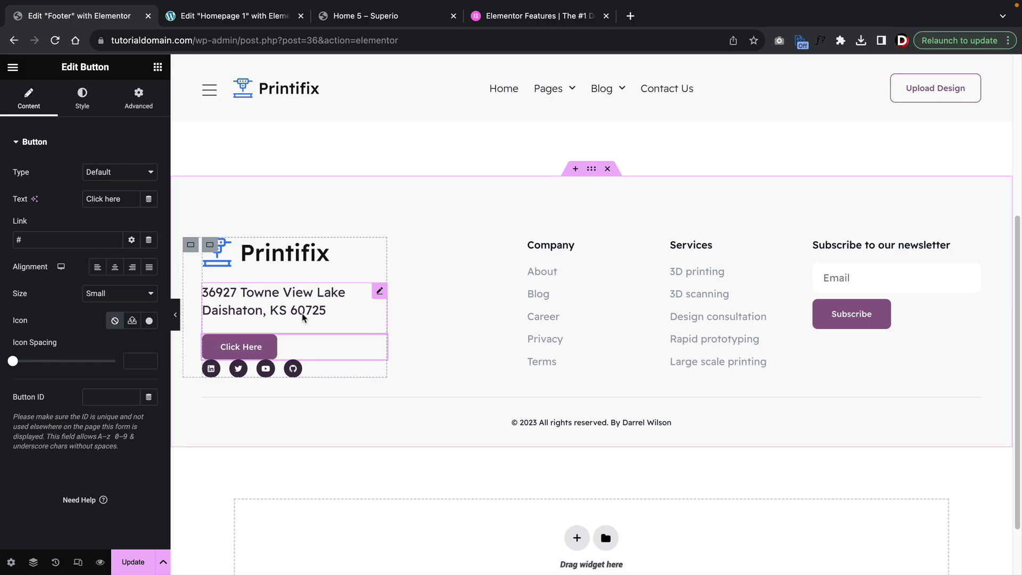
Step: Move the footer's address below the social icons and the Click Here button below the Company links
drag(379, 290, 365, 333)
drag(241, 296, 585, 333)
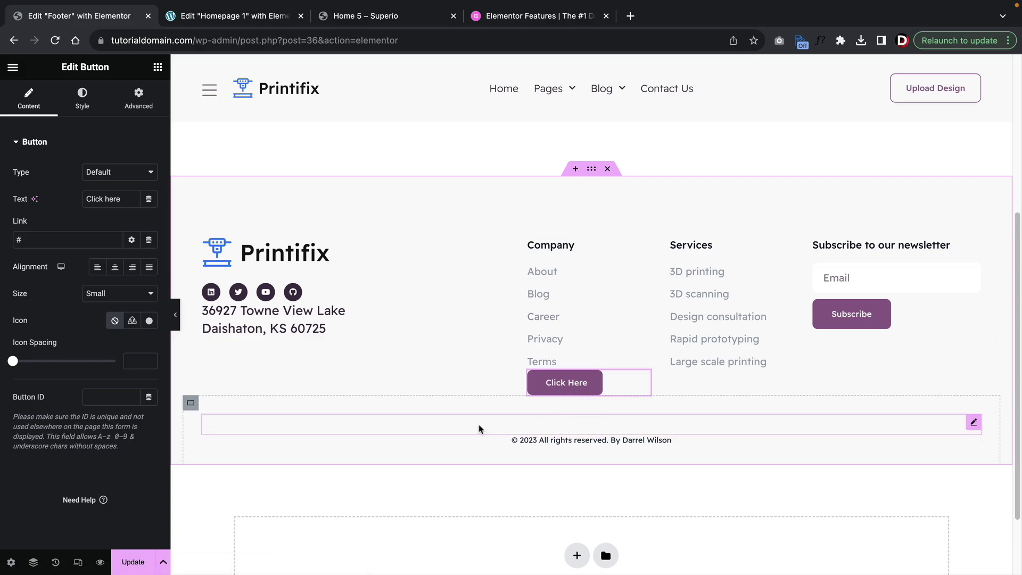
Step: Duplicate the Click Here button and place the copy below the Services links in the footer
right_click(561, 381)
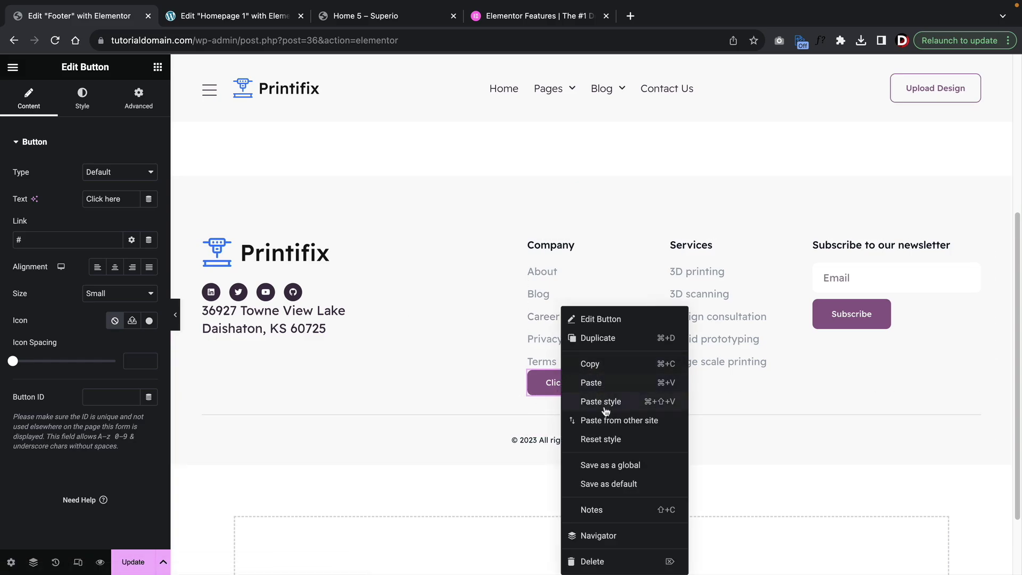
click(587, 338)
drag(628, 406, 714, 360)
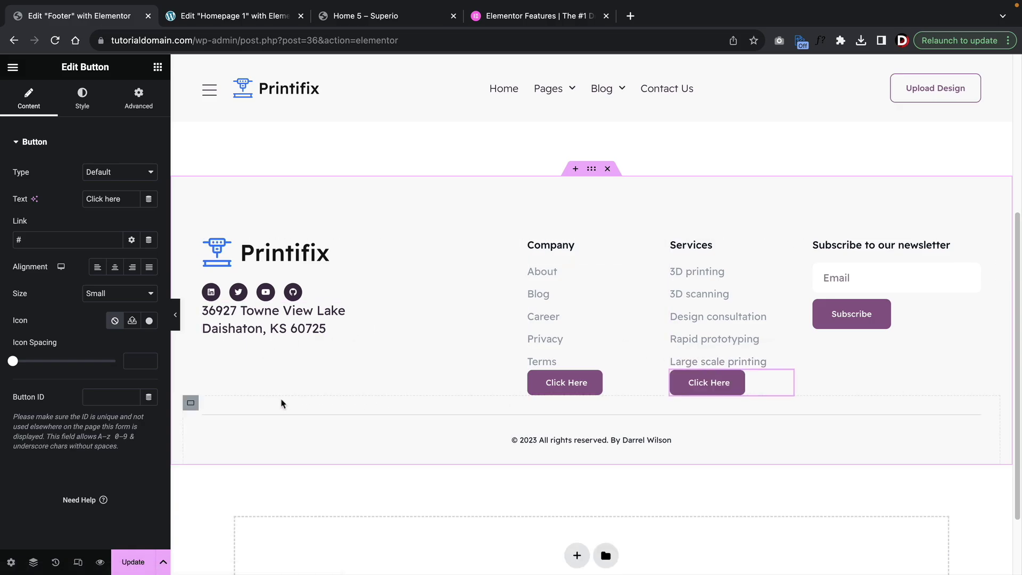
Step: Save the footer template with a display condition that includes Singular, All Singular
key(ctrl+s)
click(453, 341)
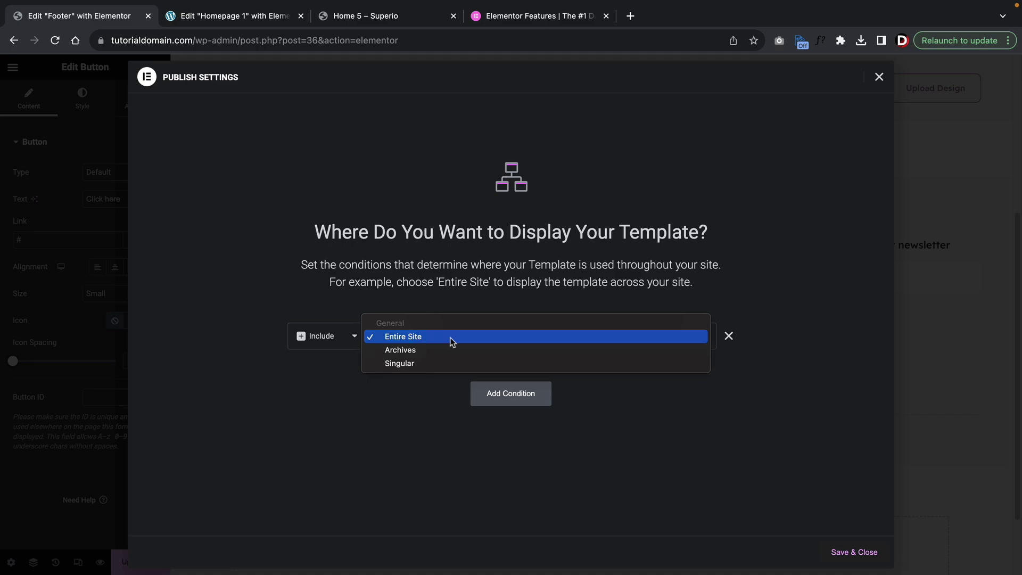
click(451, 364)
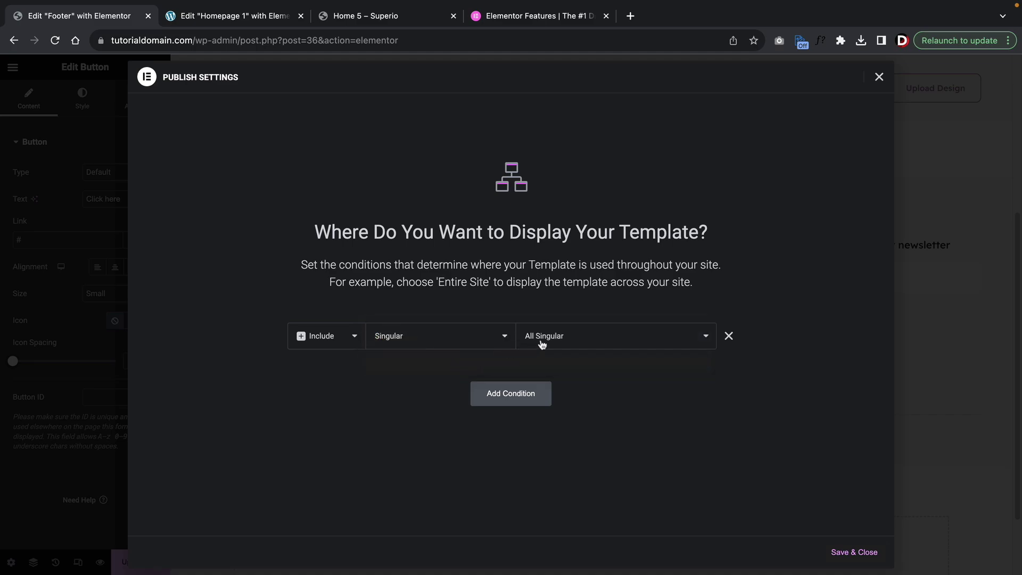
click(542, 341)
scroll(562, 488, down, 1)
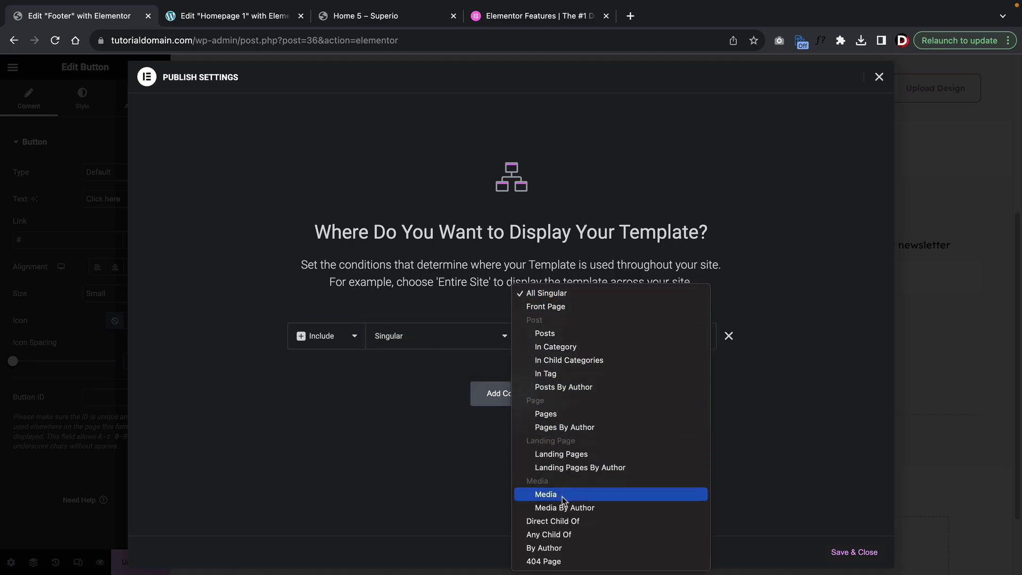
click(496, 426)
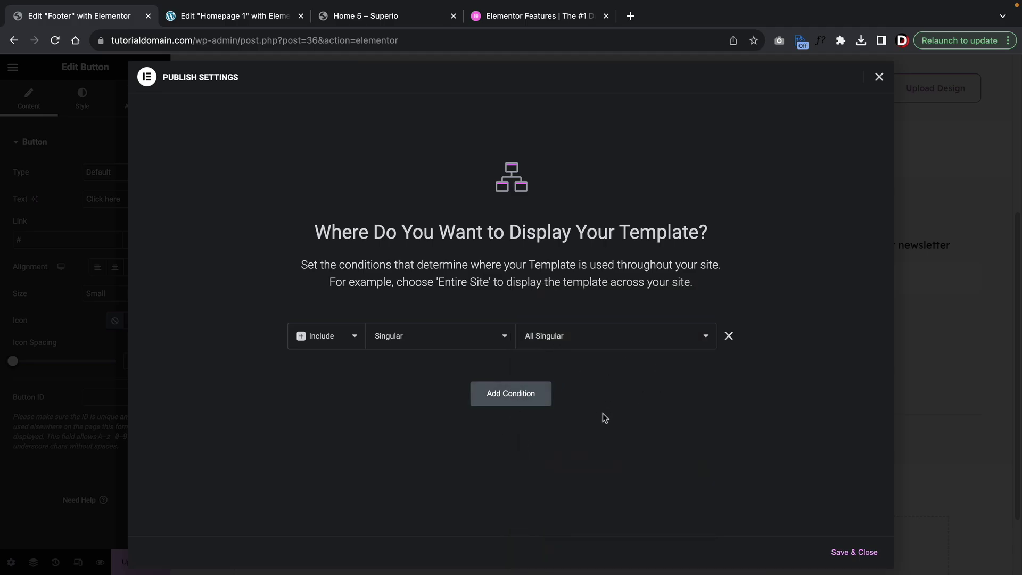
click(847, 551)
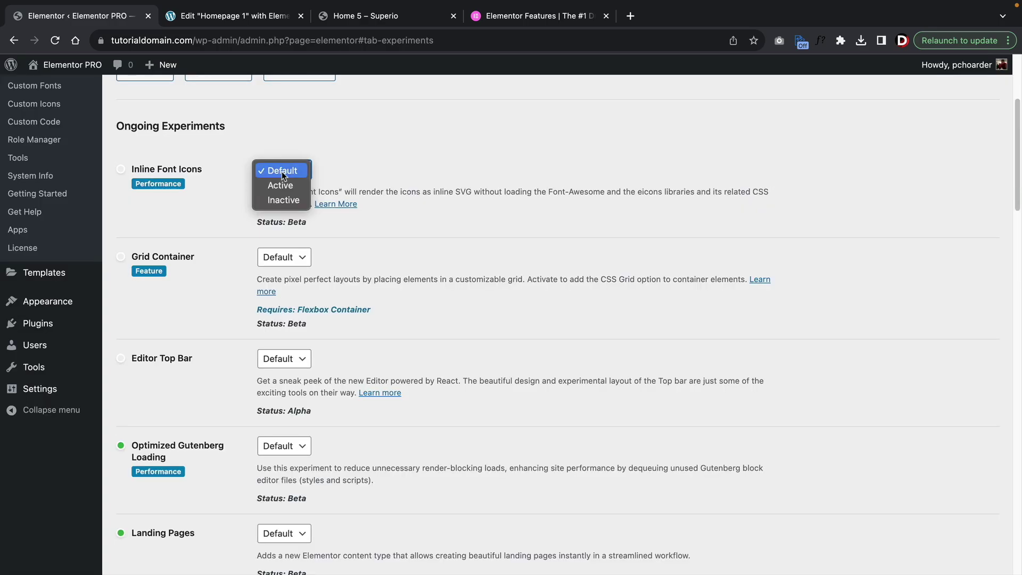
Step: Leave Inline Font Icons on Default and examine the ongoing experiments down to Global Style Guide
click(282, 171)
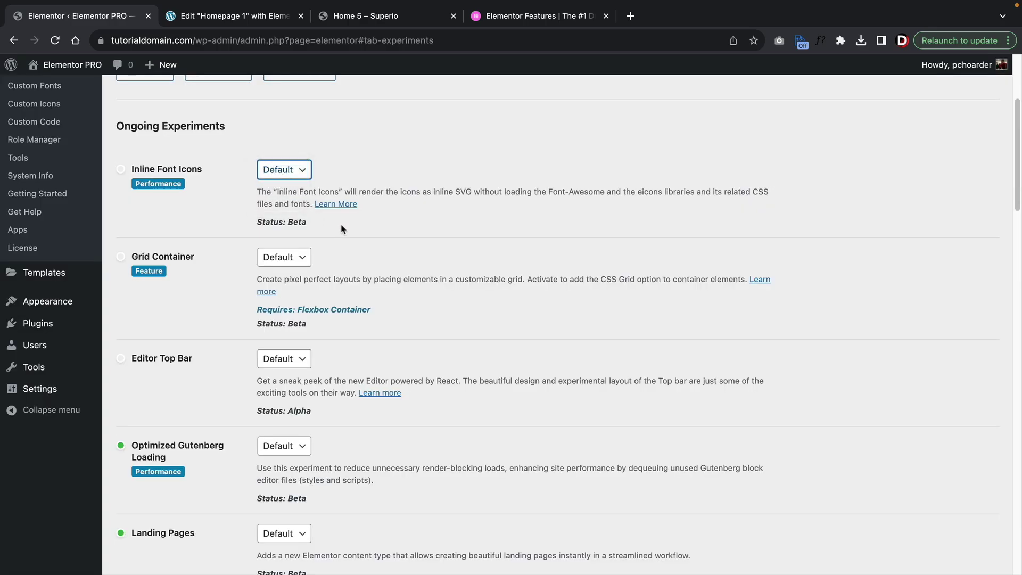
scroll(342, 229, down, 4)
scroll(342, 229, down, 10)
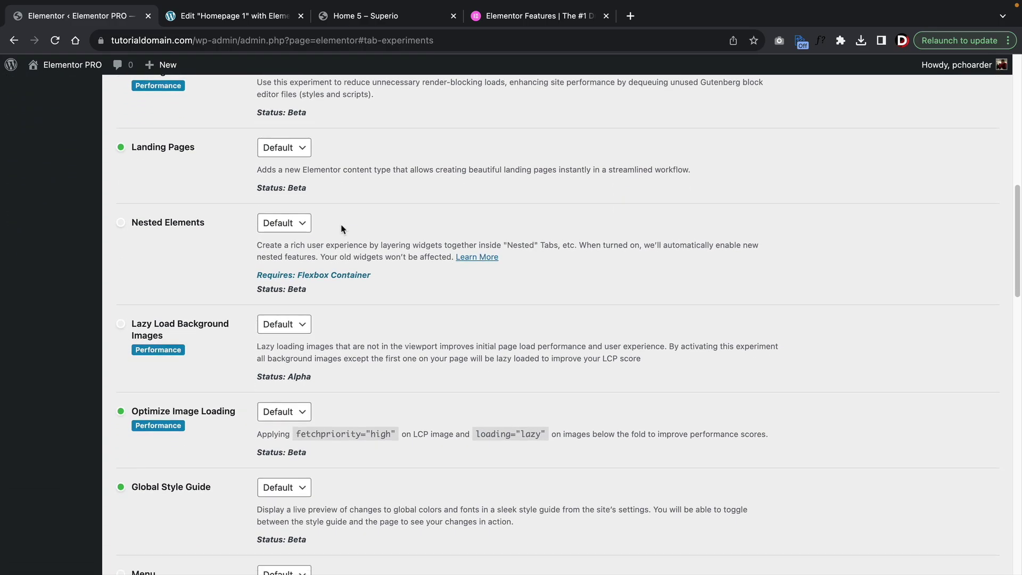
scroll(341, 229, down, 2)
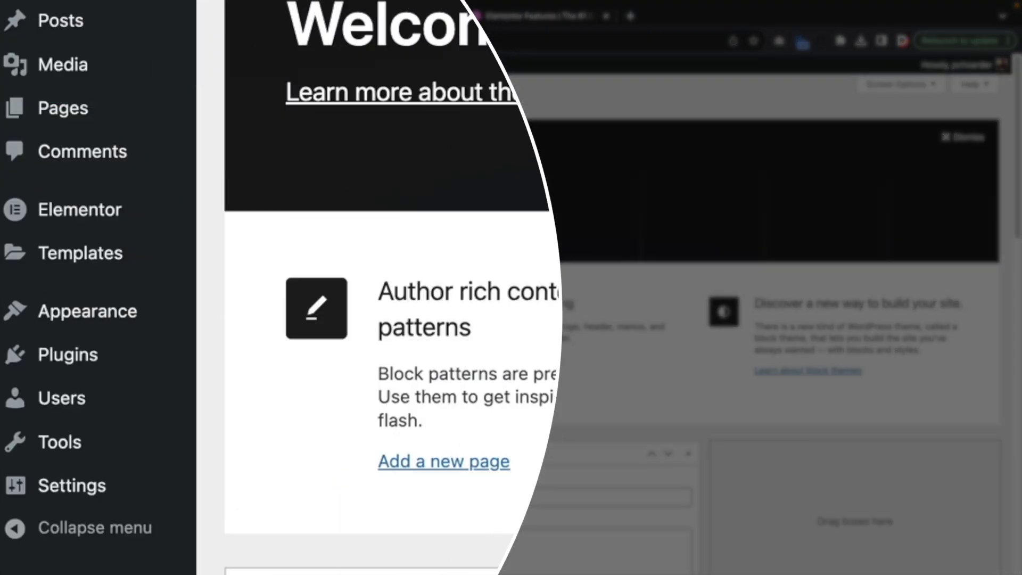
Step: Go to the Features section of Elementor's settings and examine the experiments and the status options for Inline Font Icons
mouse_move(101, 230)
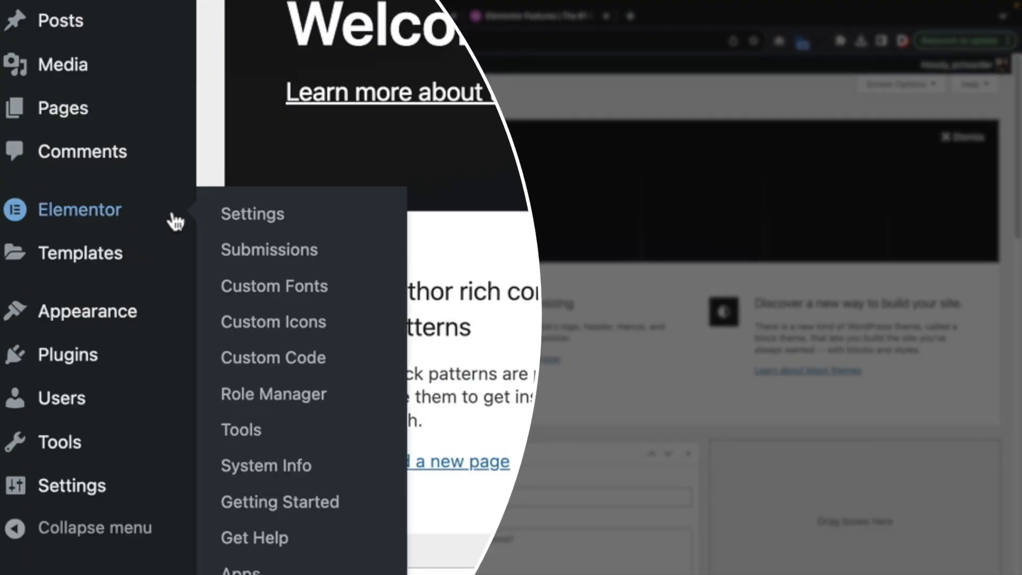
click(242, 219)
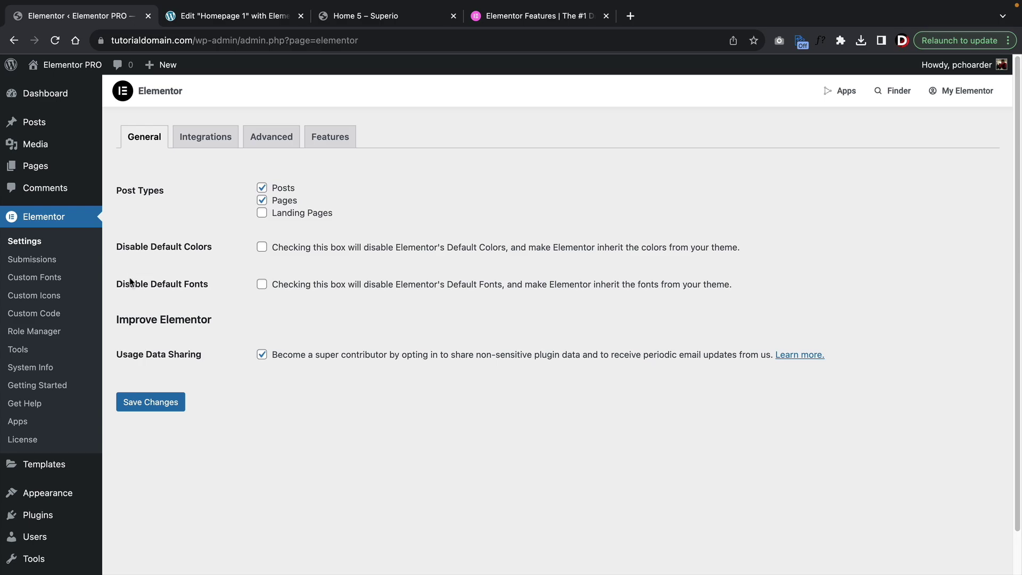
click(344, 138)
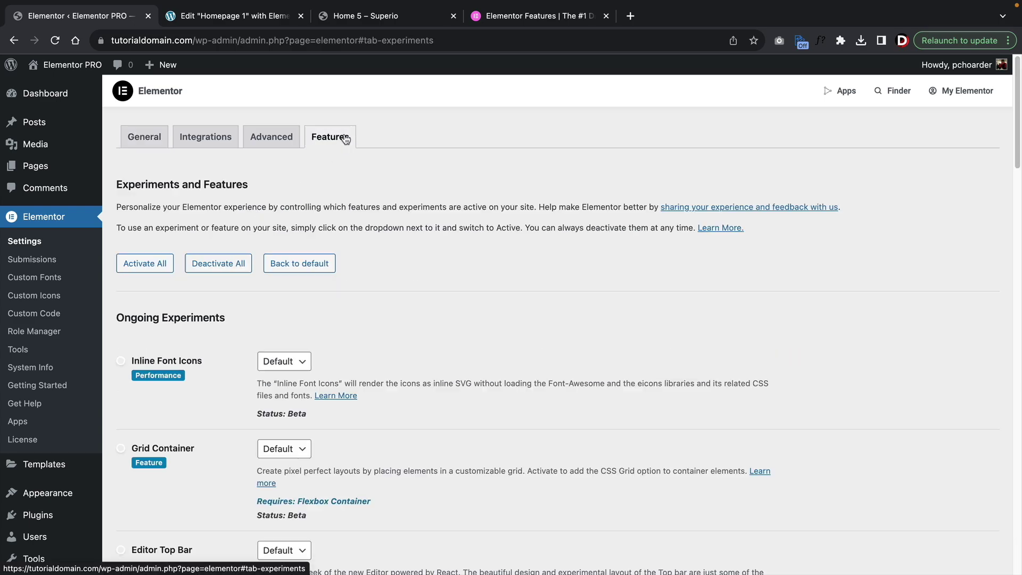
scroll(395, 312, down, 5)
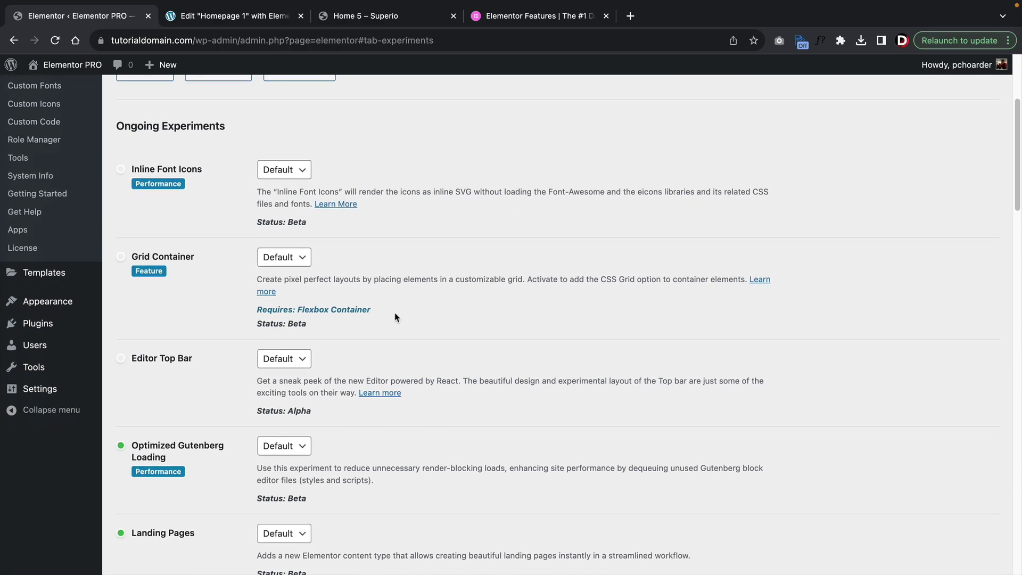
click(282, 169)
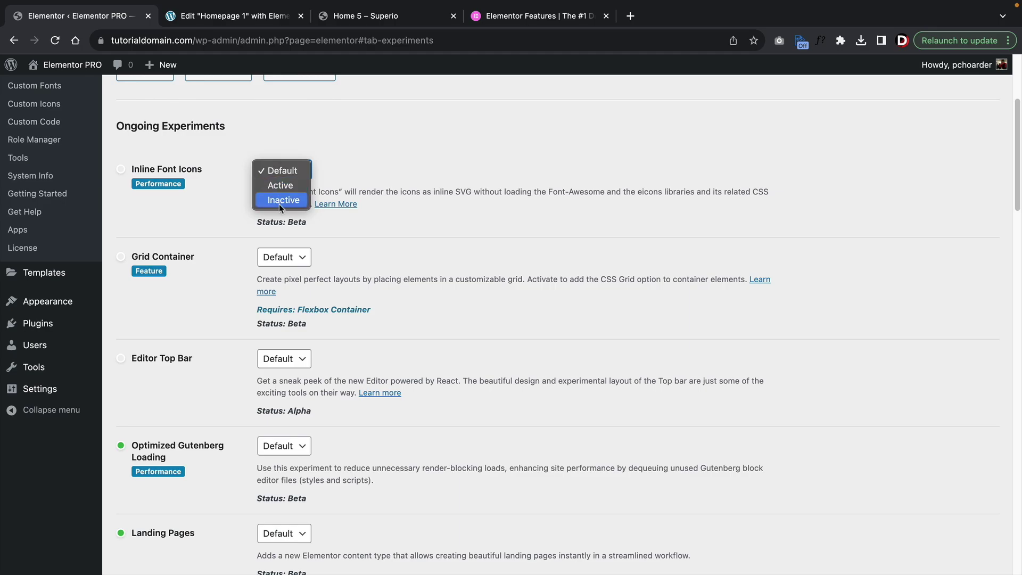
click(283, 172)
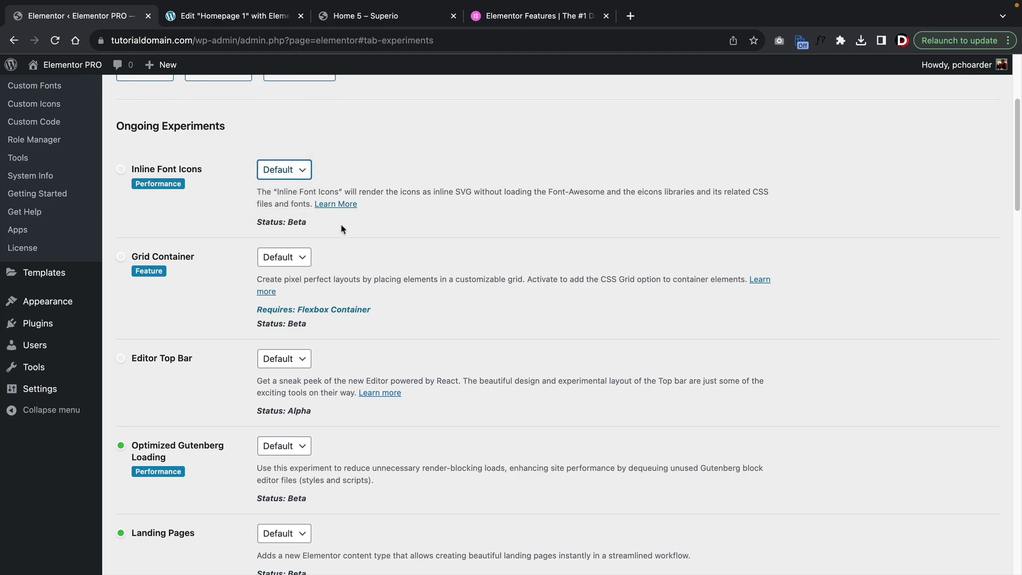
scroll(342, 229, down, 5)
scroll(343, 229, down, 5)
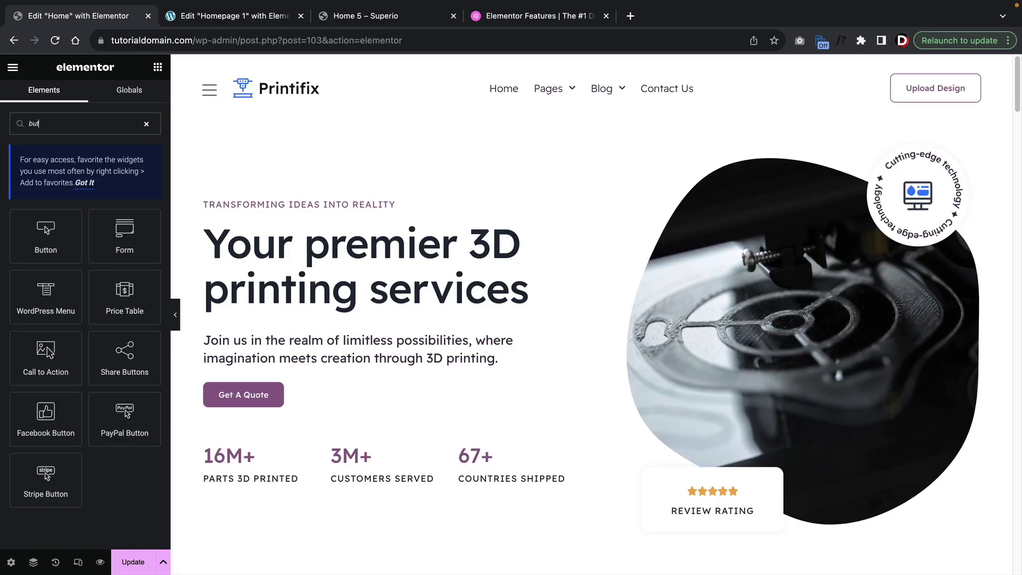
Step: Find the Button widget with the search "button", add it below Get A Quote and set its background color to #000000
text(ton)
drag(46, 234, 325, 407)
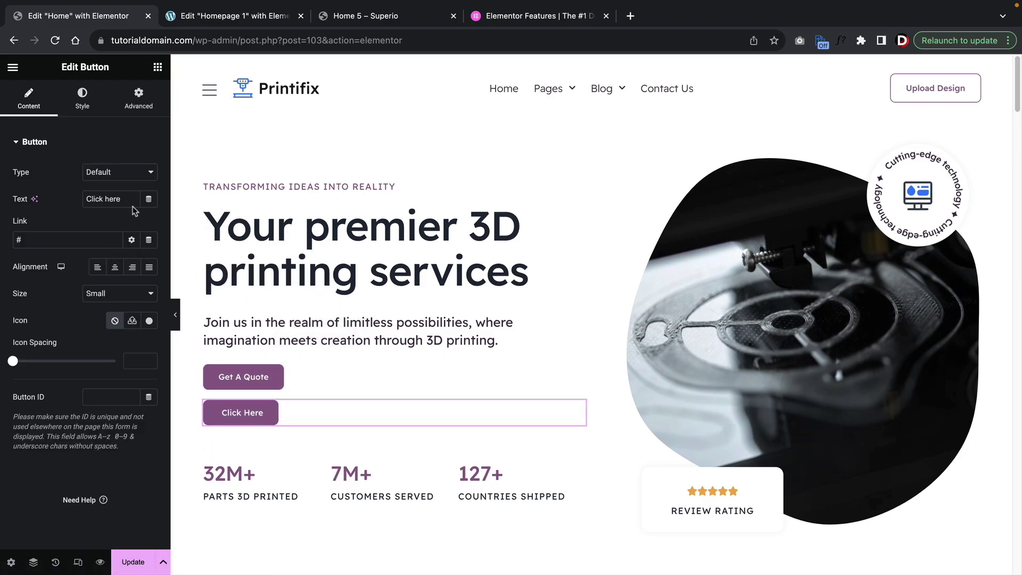
click(85, 99)
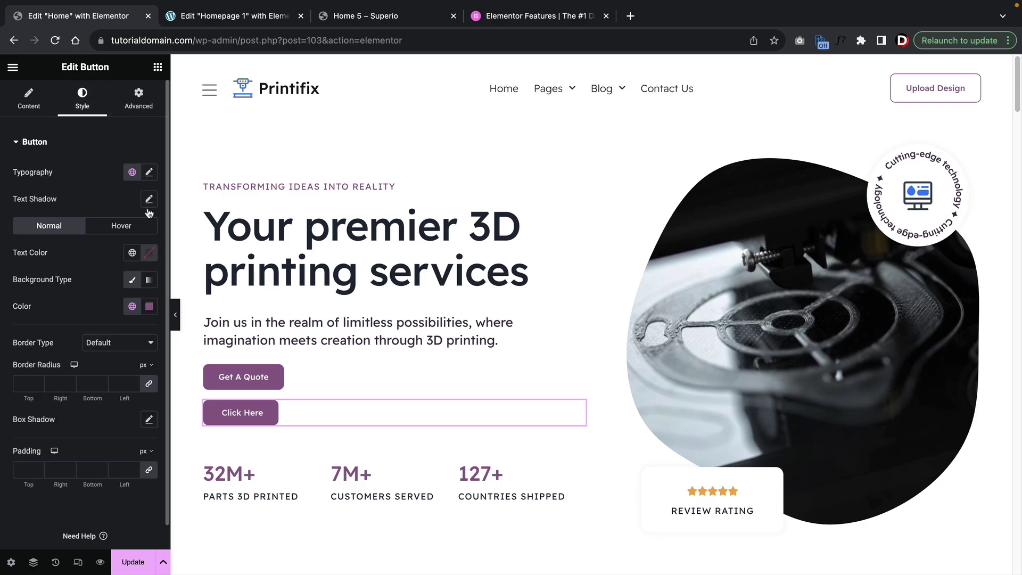
click(149, 308)
text(#000000)
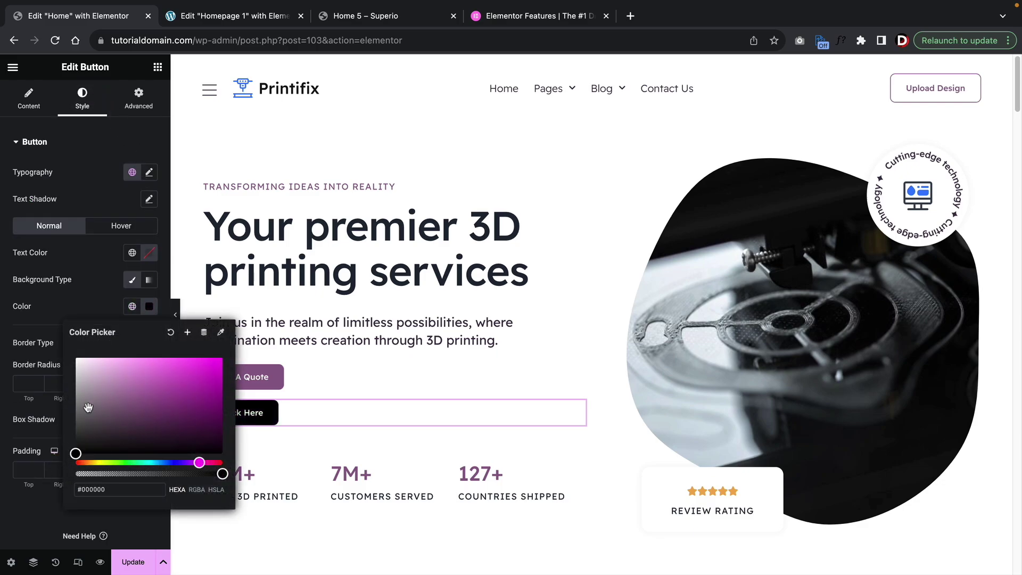
Step: Set the Click Here button's text color to a light pink, trying a red shade as well
click(151, 259)
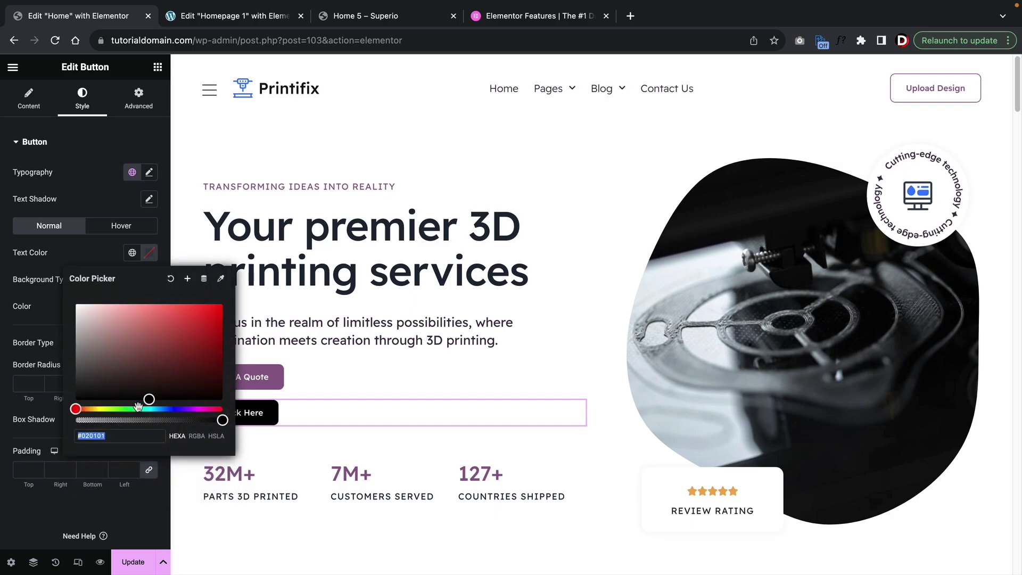
drag(78, 314, 250, 308)
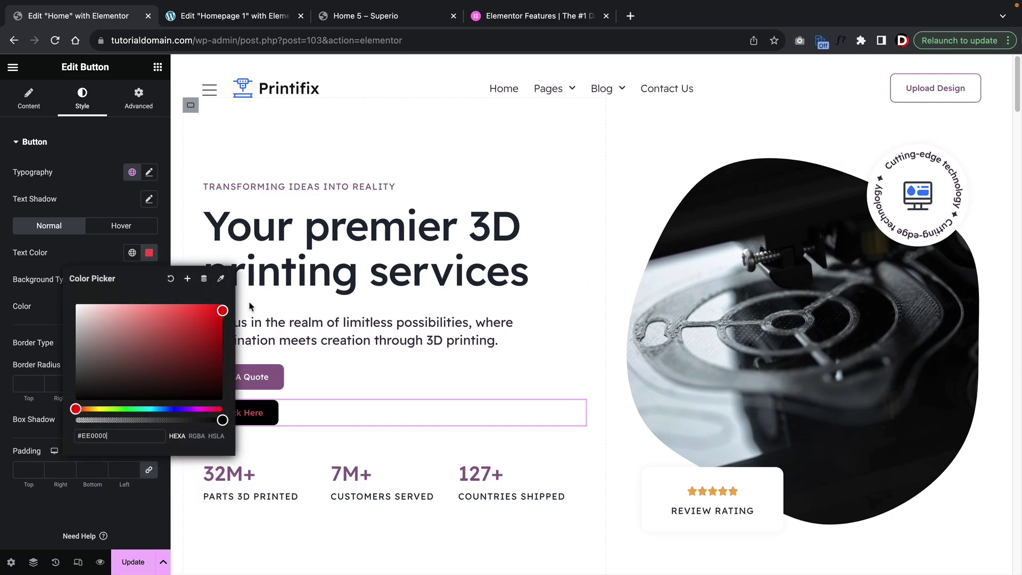
click(122, 262)
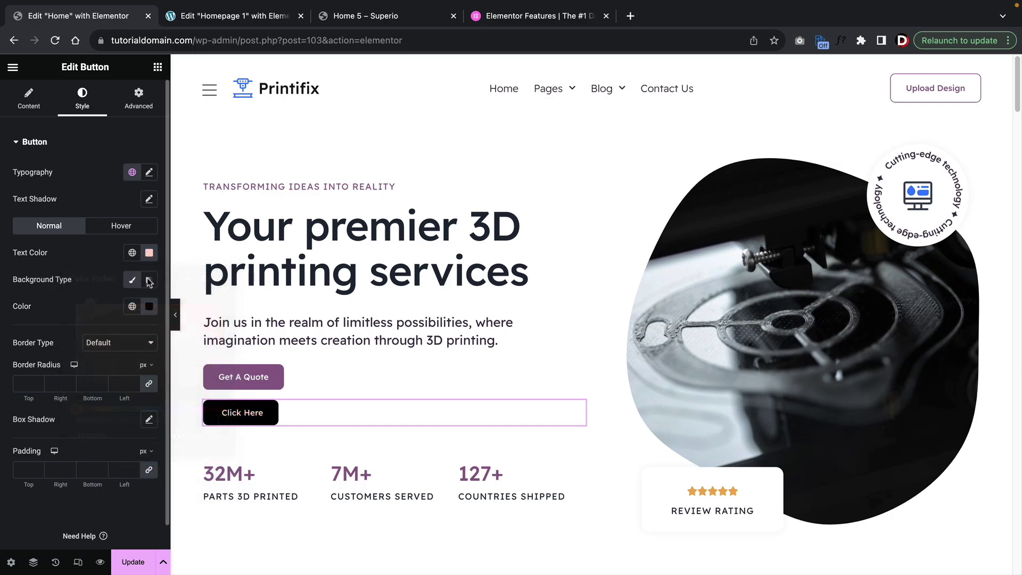
right_click(278, 374)
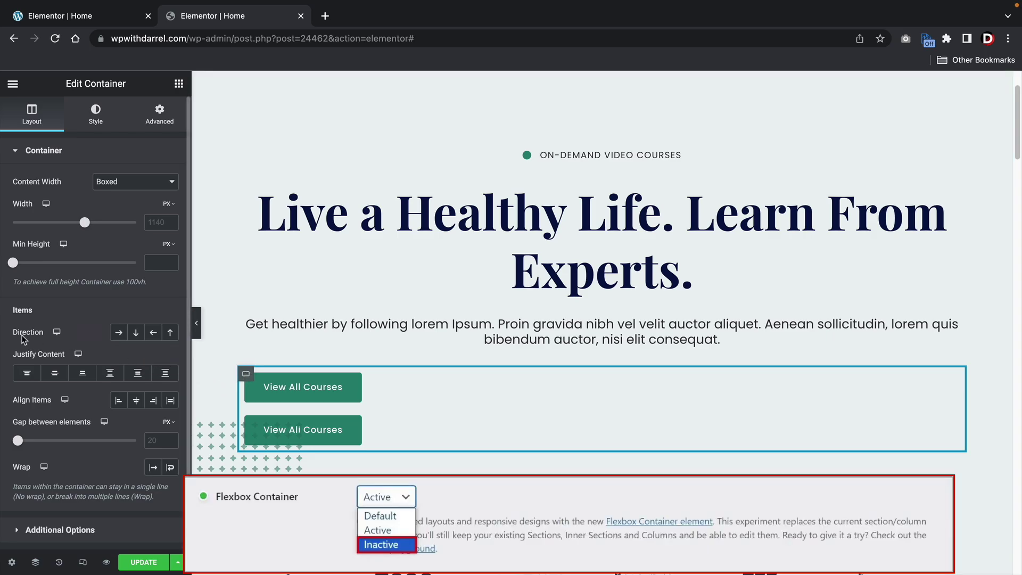
Step: Set the View All Courses container's direction to Row - horizontal and try each Justify Content option from centered to the last one
click(119, 333)
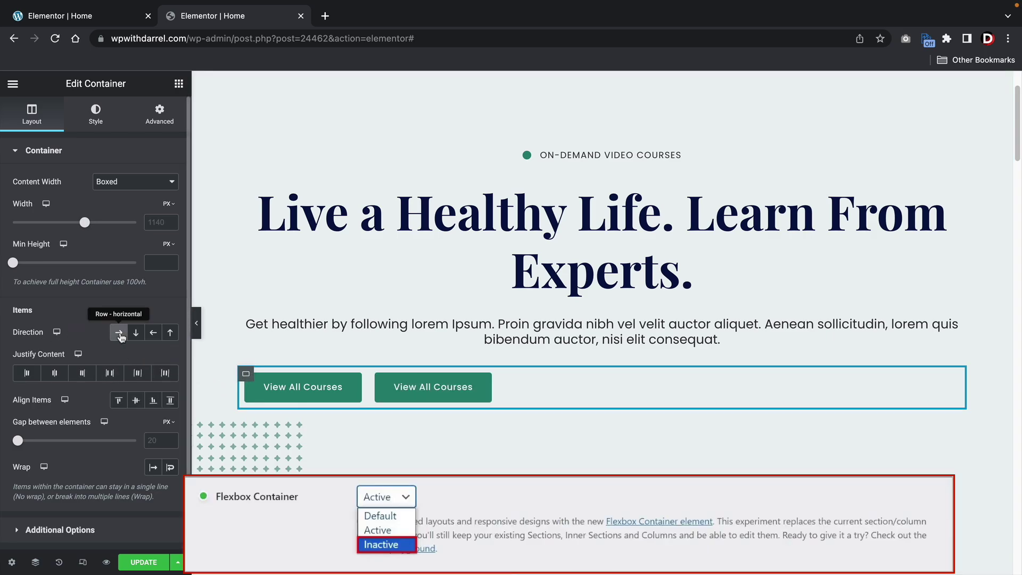
click(55, 374)
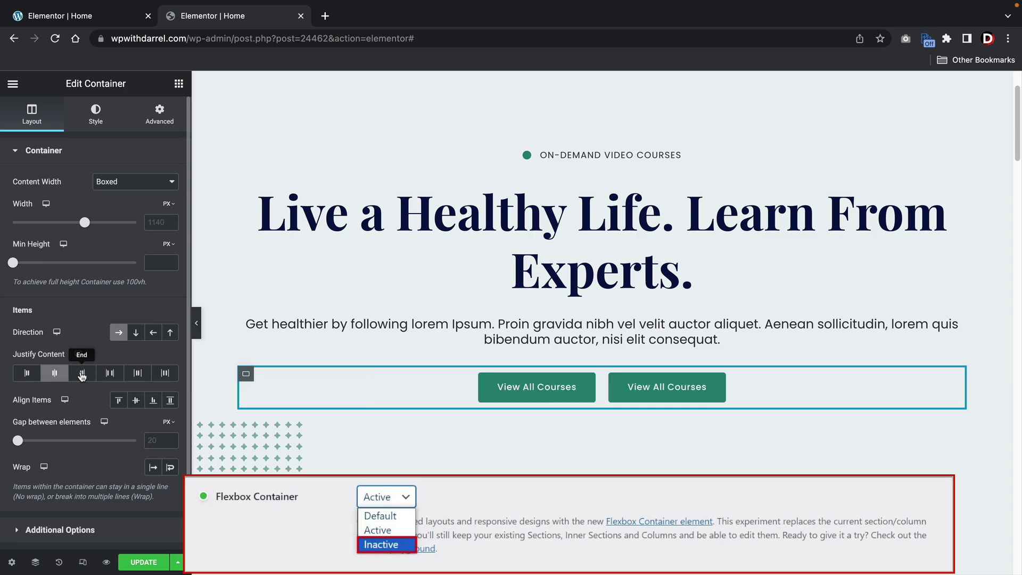
click(82, 373)
click(110, 373)
click(138, 374)
click(165, 374)
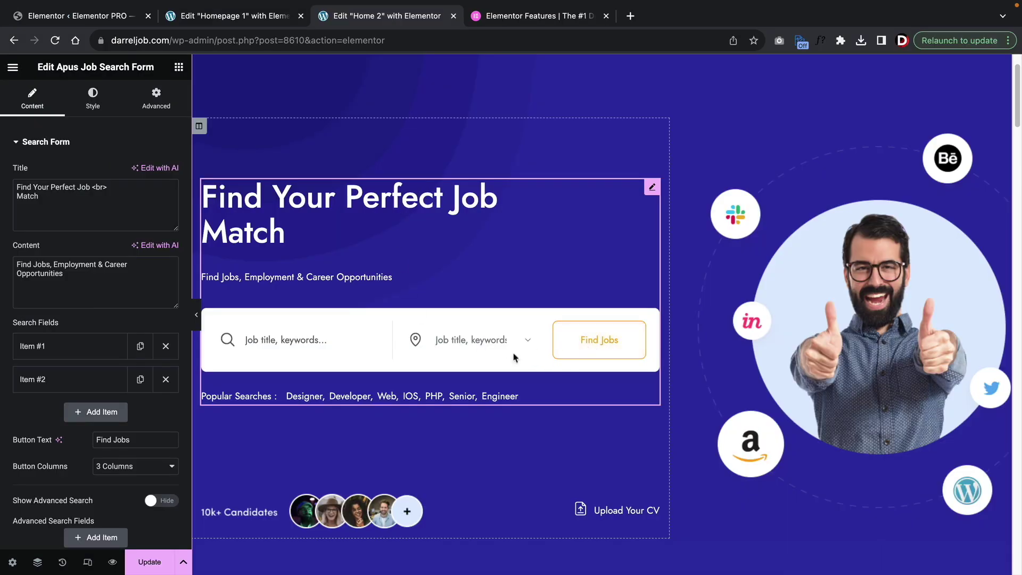
Step: Examine the Home 2 page's hero section, the Upload Your CV button's content settings and the job listings
scroll(355, 390, down, 4)
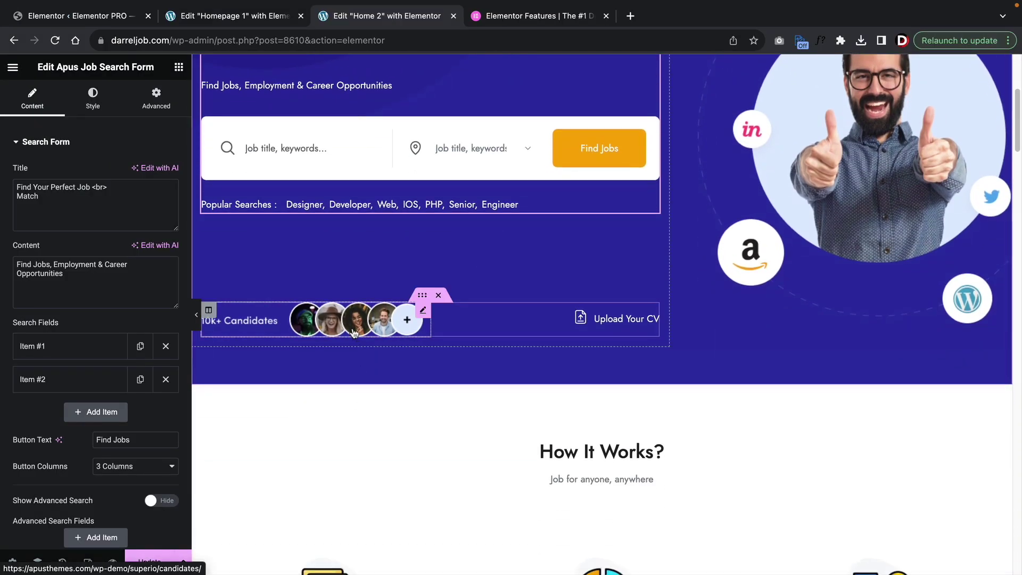
click(593, 324)
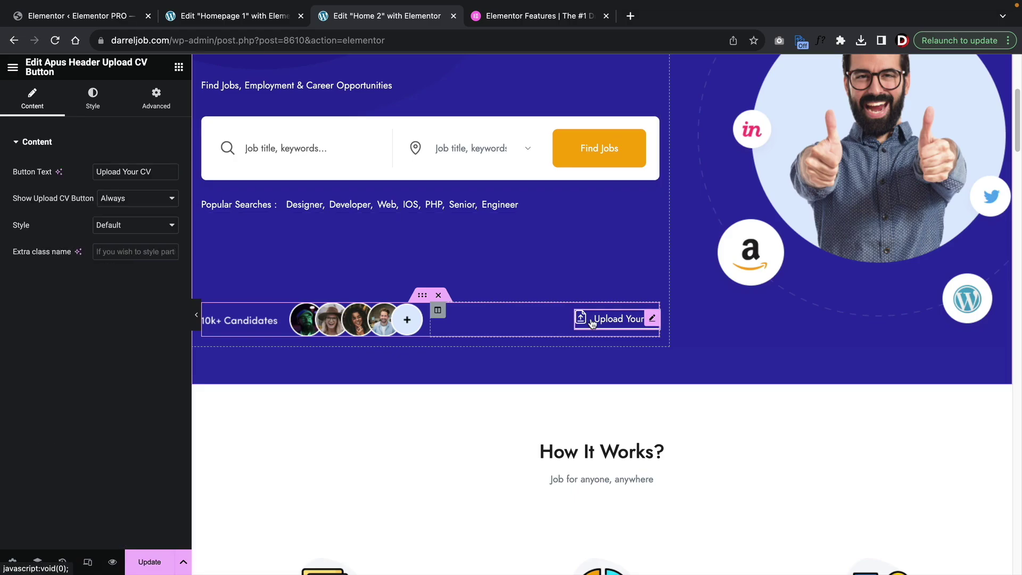
scroll(352, 291, up, 5)
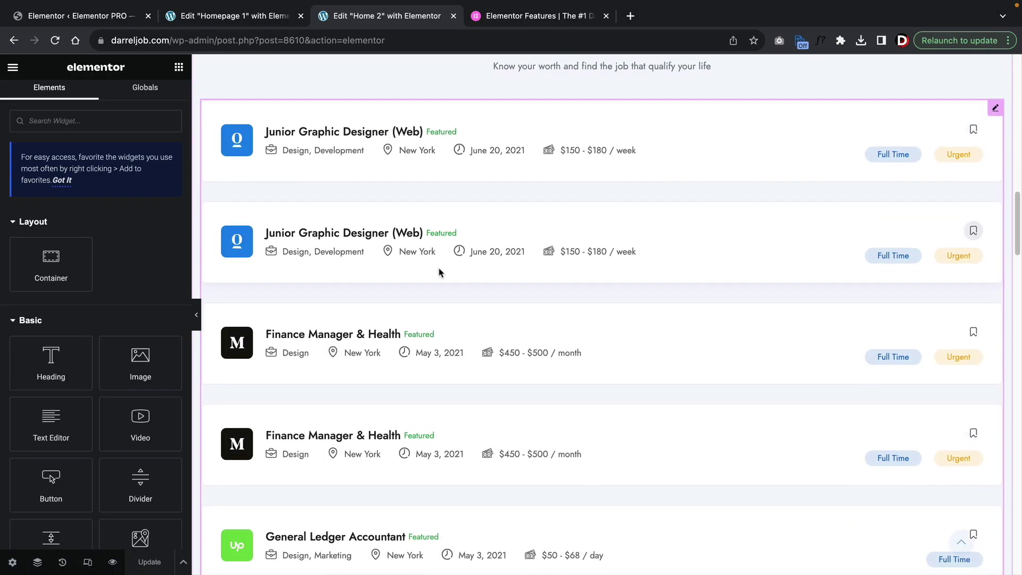
scroll(440, 271, down, 5)
scroll(440, 272, down, 8)
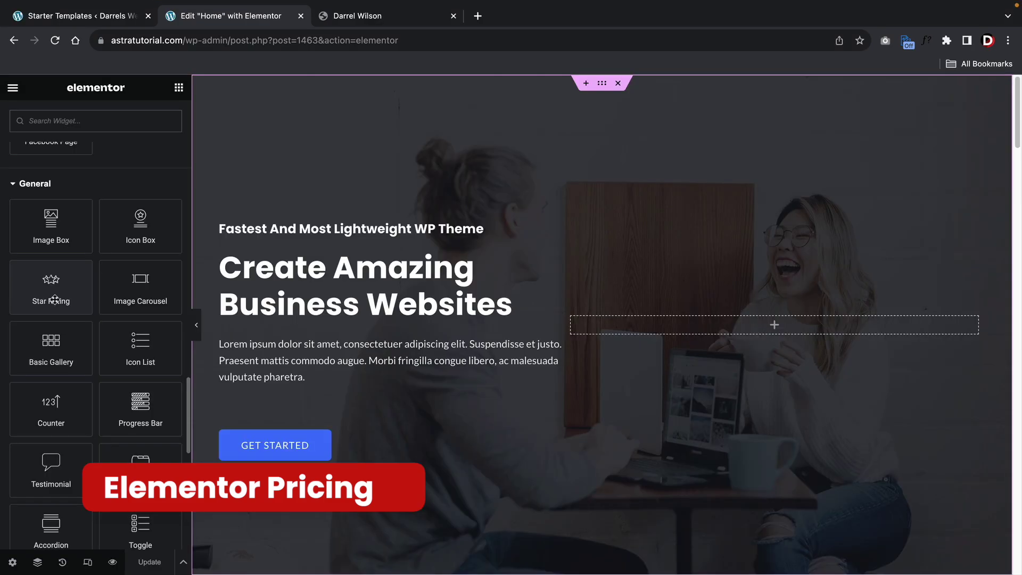
Step: Add a Star Rating widget above the hero's subheading and pause the placeholder video beside the text
drag(51, 288, 318, 257)
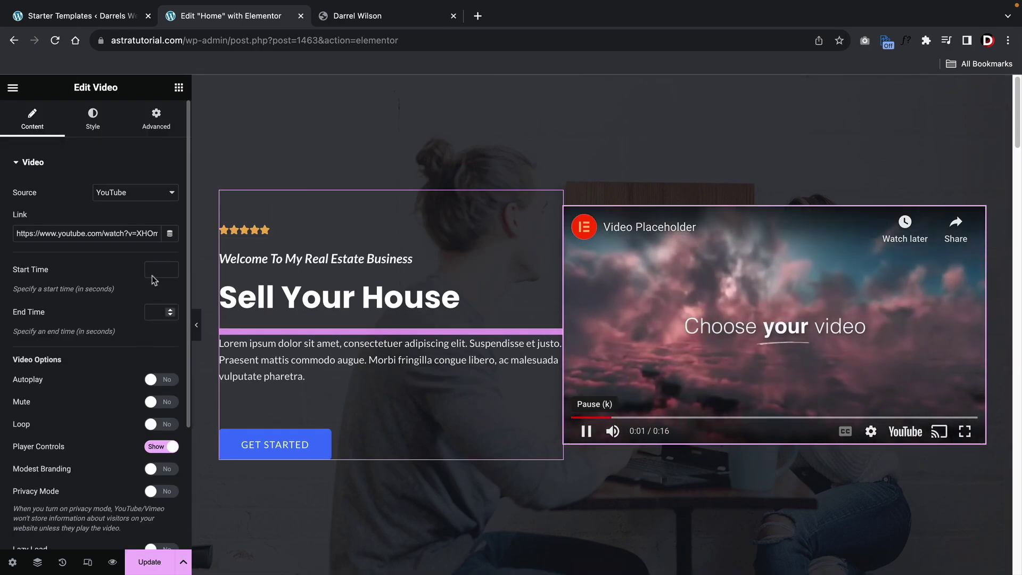
click(586, 431)
scroll(91, 302, down, 1)
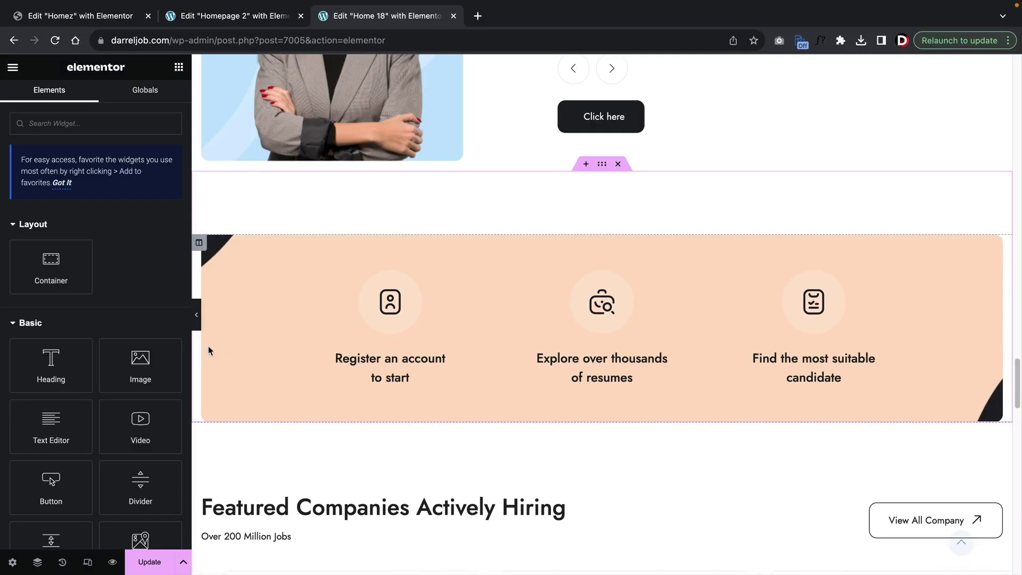
Step: Add a Button widget under the Register an account text, paste the copied style onto it and center its alignment
scroll(208, 349, down, 2)
drag(68, 468, 430, 298)
right_click(341, 349)
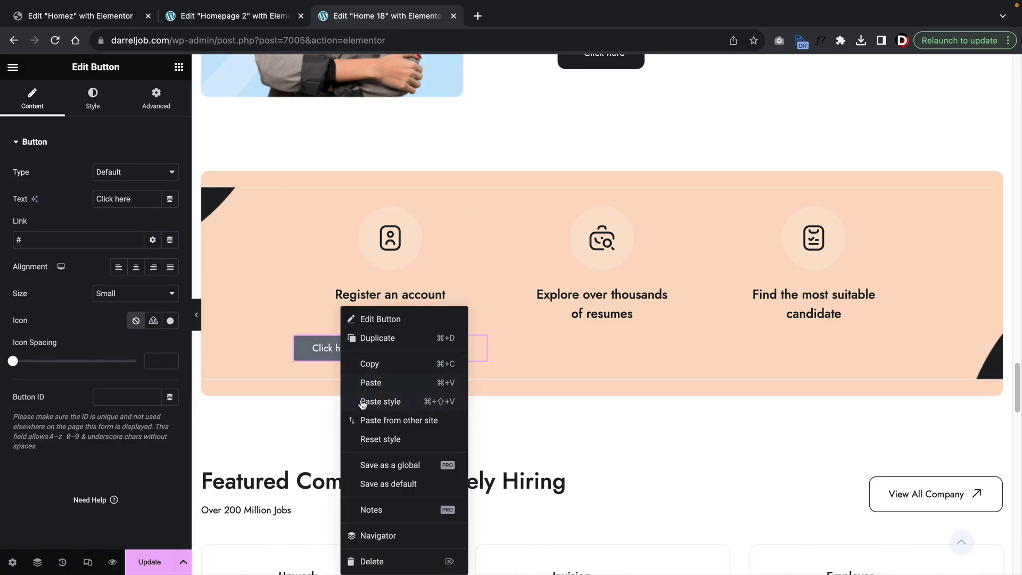
click(362, 403)
click(136, 267)
Step: Duplicate the new button and move the copy under the Explore over thousands of resumes text
right_click(399, 357)
click(426, 337)
drag(450, 406, 591, 338)
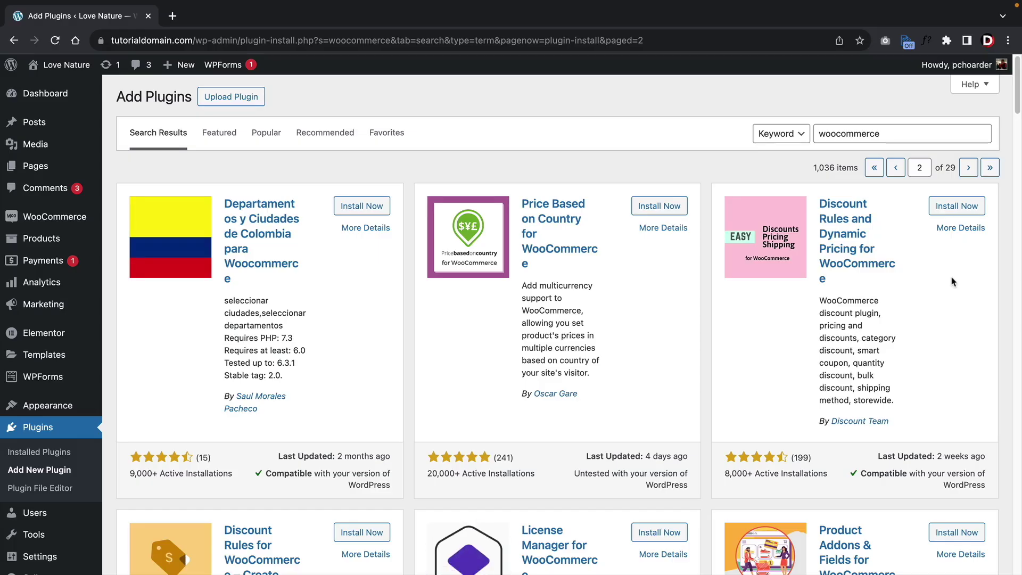
Step: Look through the second page of WooCommerce plugin search results on the WordPress Add Plugins page
scroll(963, 291, down, 7)
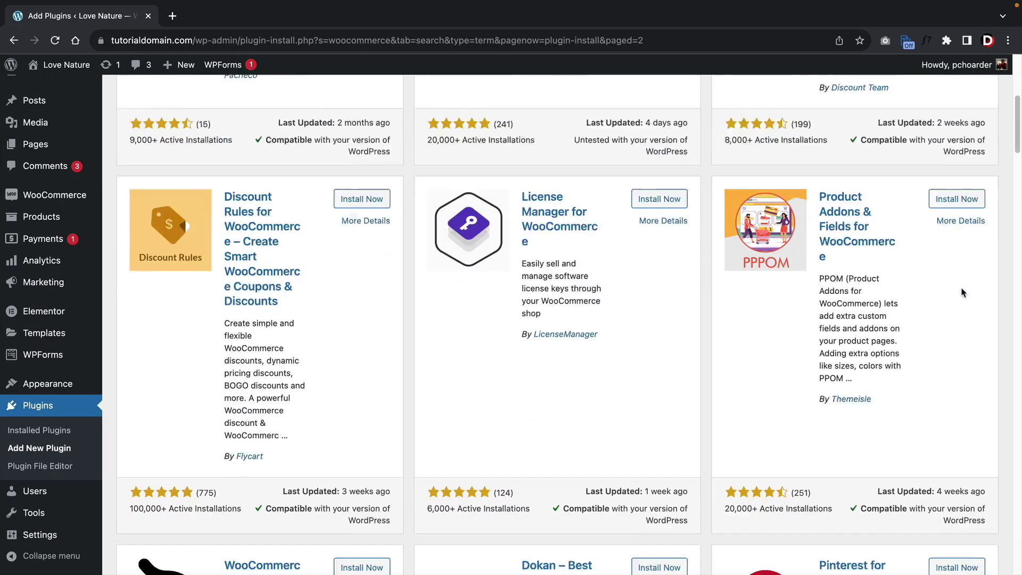
scroll(963, 292, down, 5)
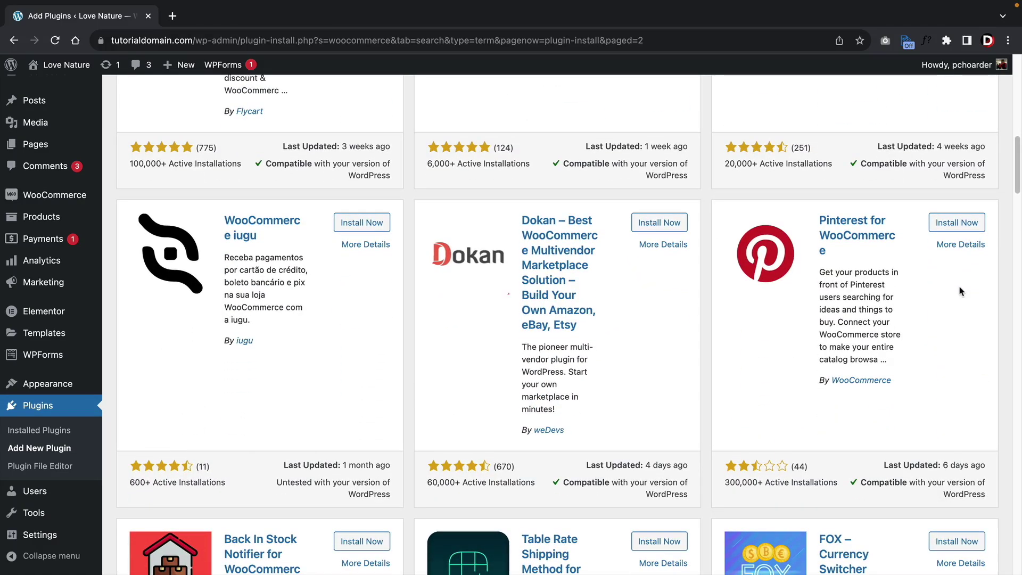
scroll(961, 291, down, 5)
scroll(961, 290, down, 6)
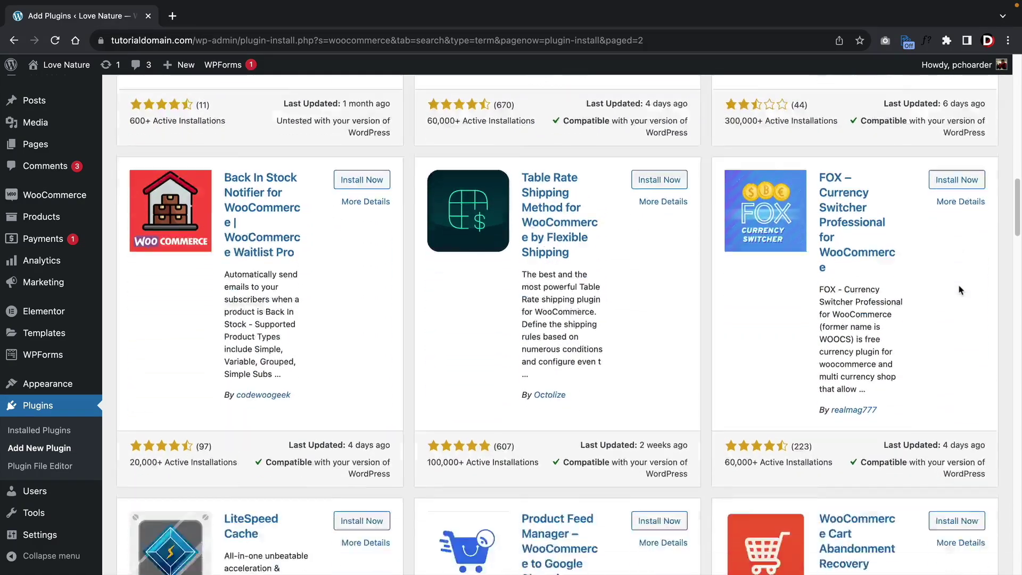
scroll(953, 307, down, 8)
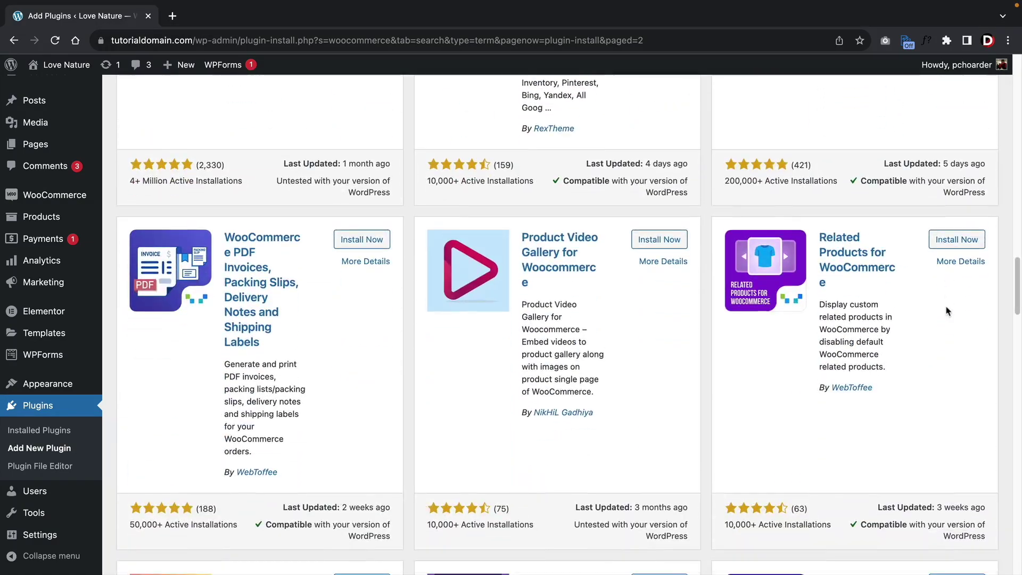
scroll(947, 311, down, 6)
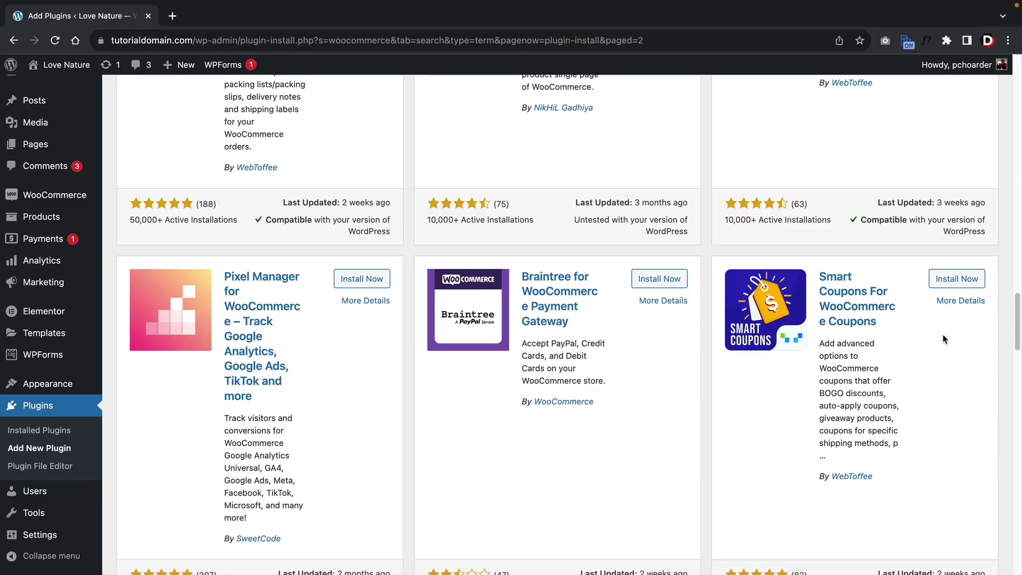
scroll(944, 339, down, 8)
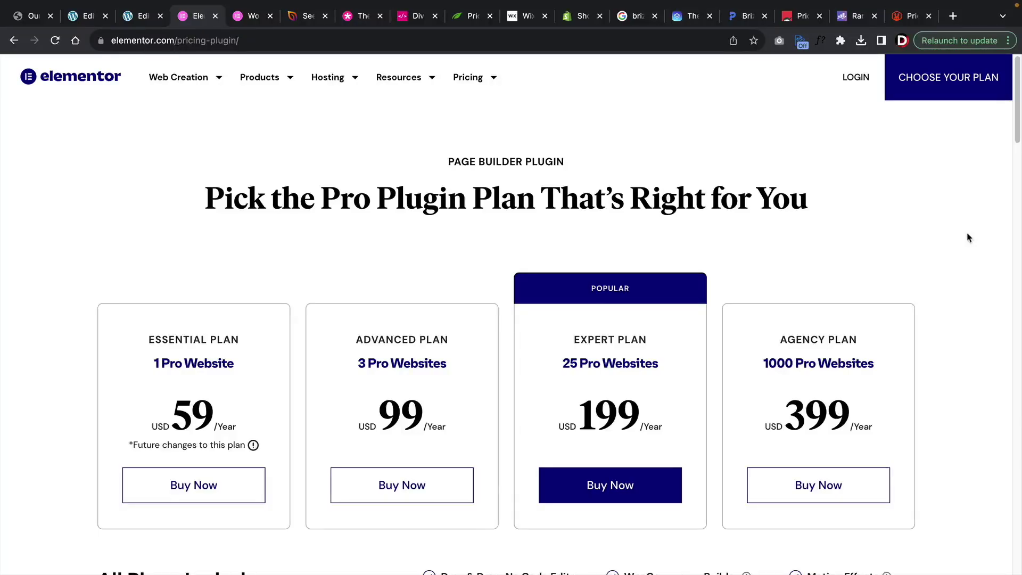
Step: Compare the Elementor Pro plugin plans and read the notice about future changes to the Essential plan
scroll(969, 238, down, 1)
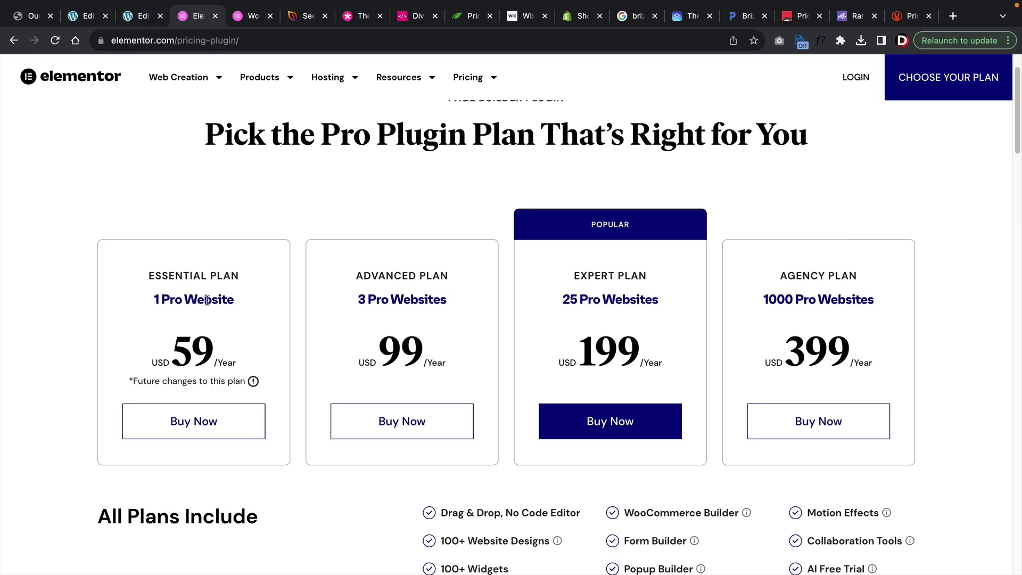
triple_click(223, 278)
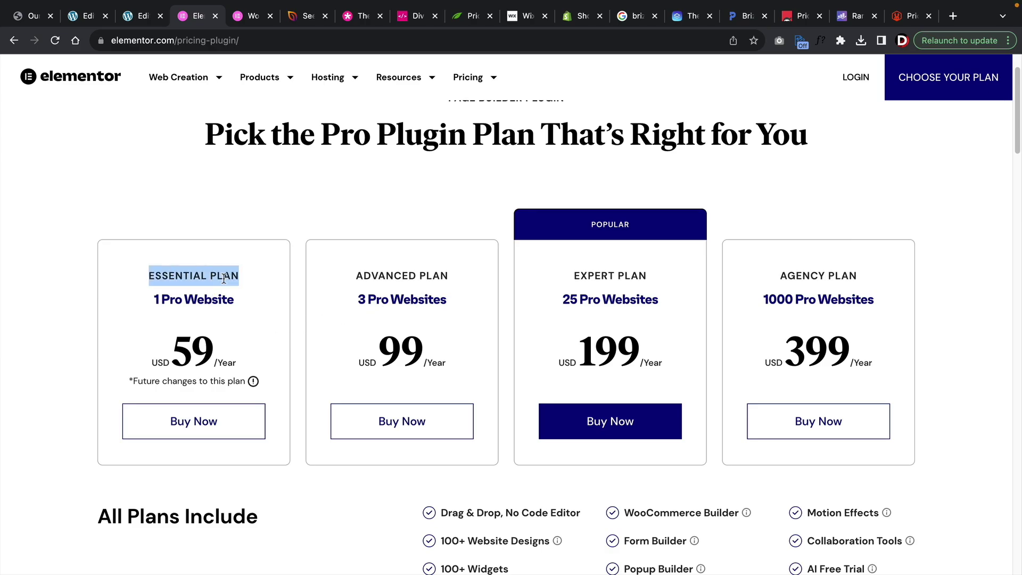
click(435, 272)
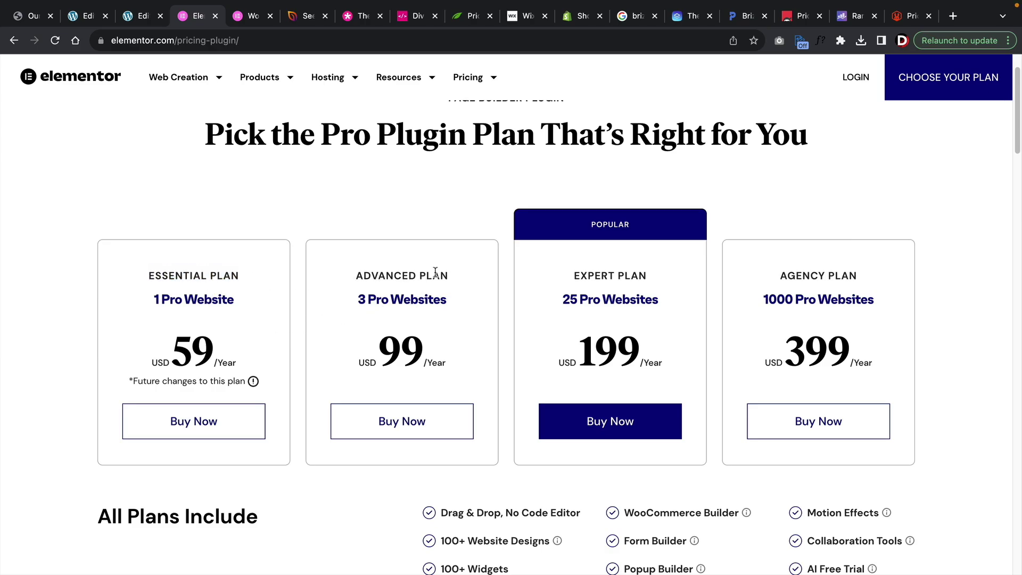
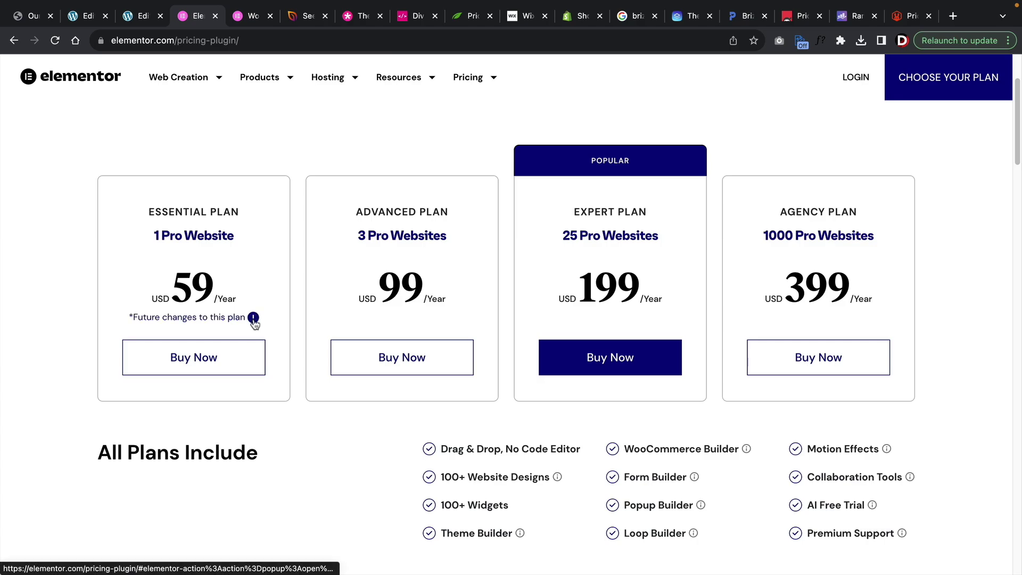
click(254, 319)
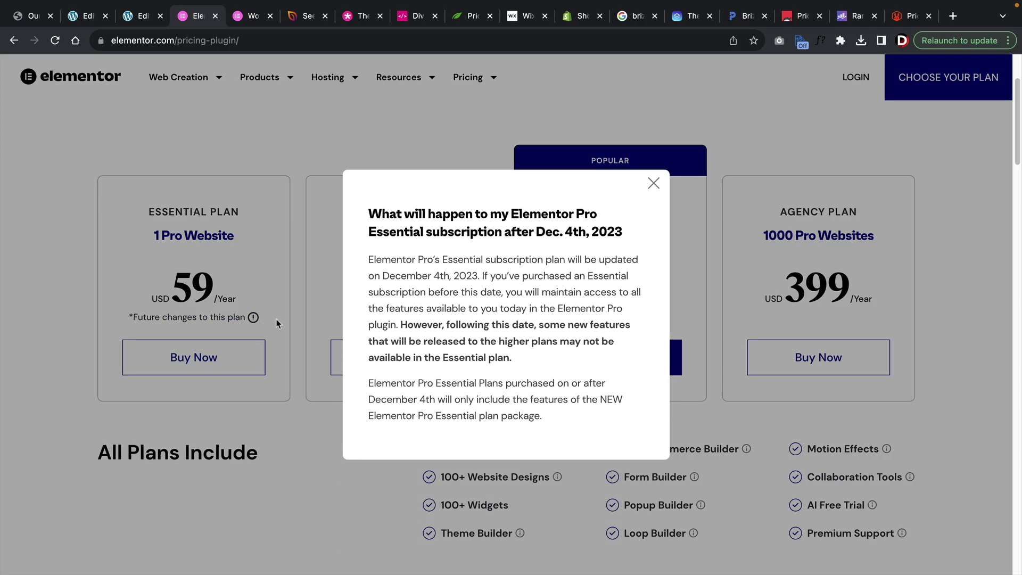
click(654, 183)
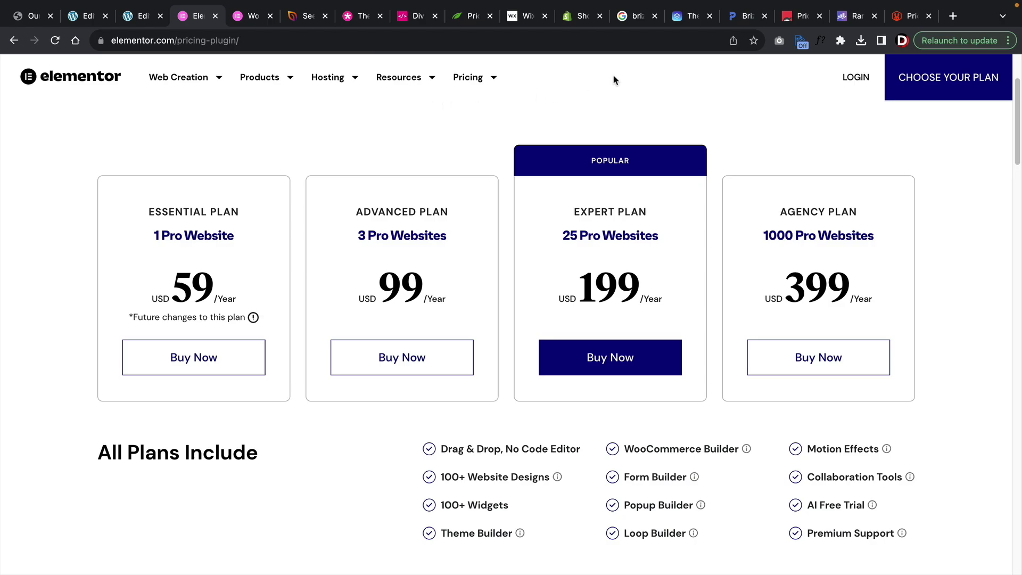
Step: Check the Ninja Forms pricing page's plans, including the yearly price of the Elite plan
click(790, 18)
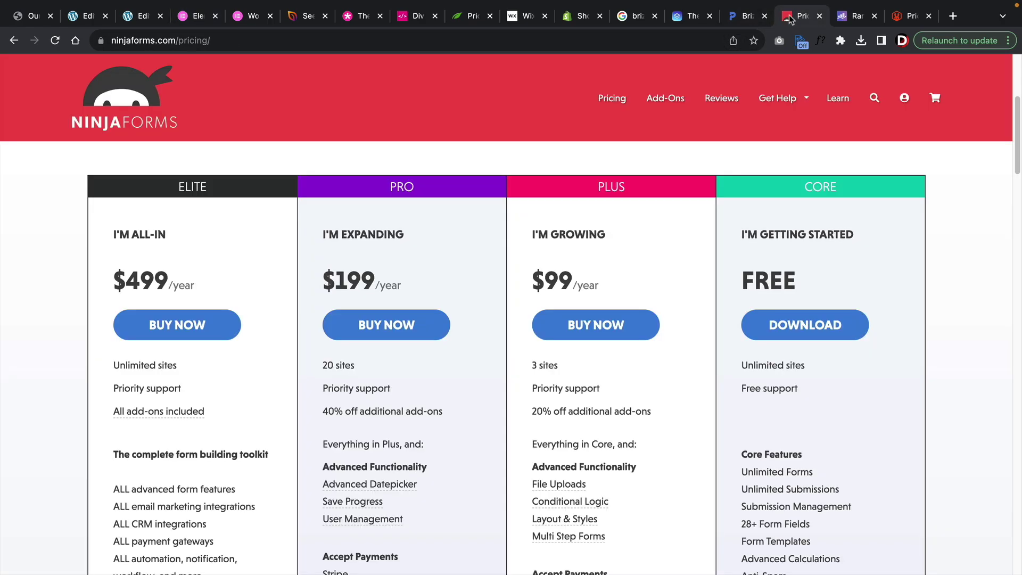
scroll(724, 128, up, 5)
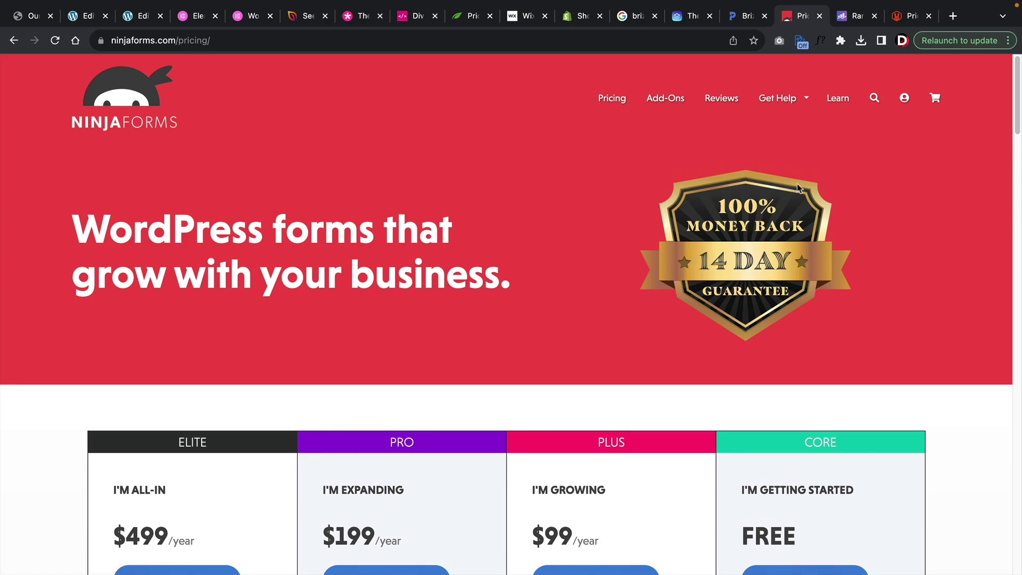
scroll(935, 201, down, 5)
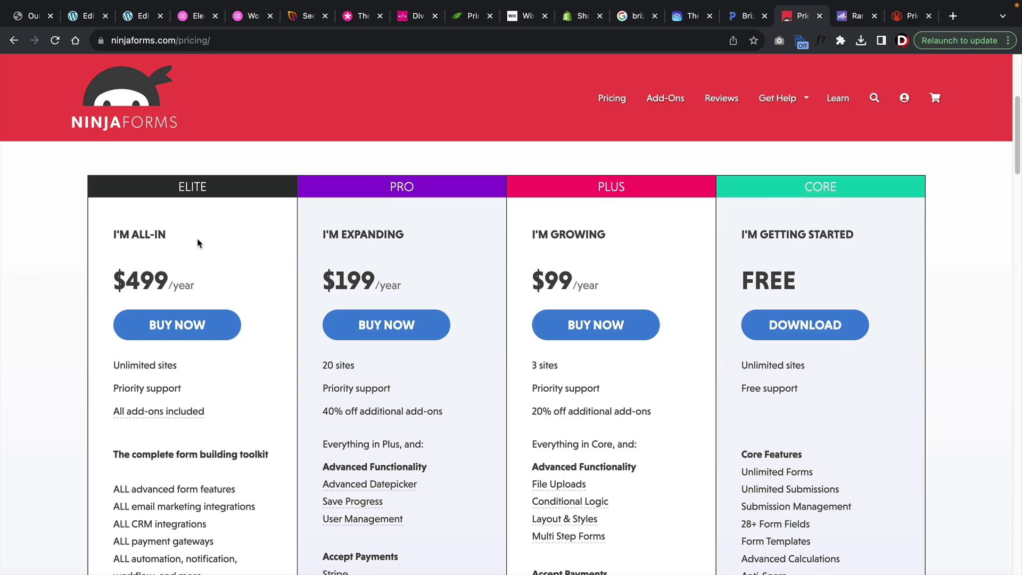
drag(201, 282, 113, 286)
click(113, 287)
scroll(271, 317, down, 1)
Step: Check the Rank Math pricing page, highlighting the Agency plan's monthly rate
key(ctrl+Tab)
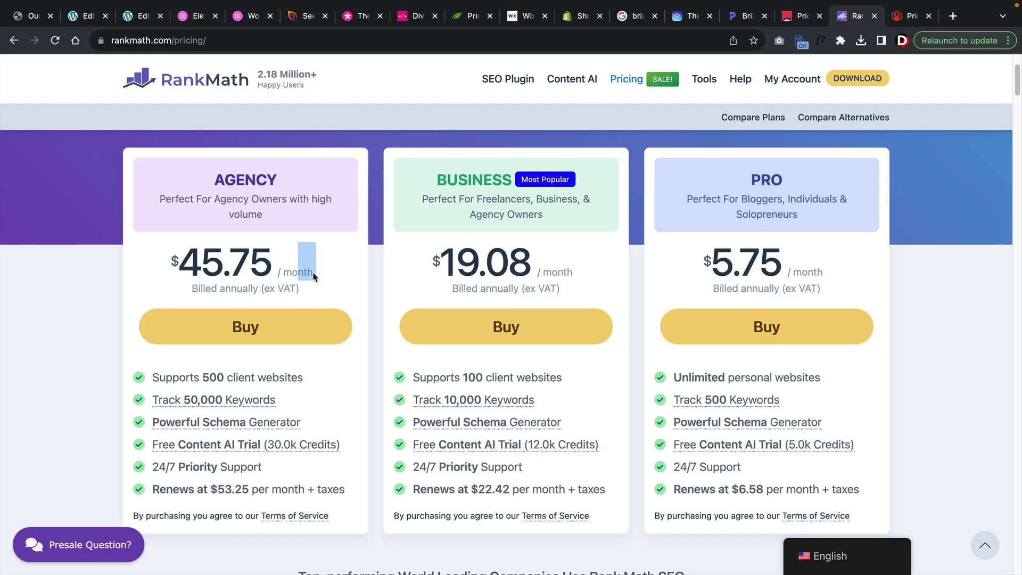
triple_click(309, 272)
drag(293, 272, 322, 275)
click(324, 275)
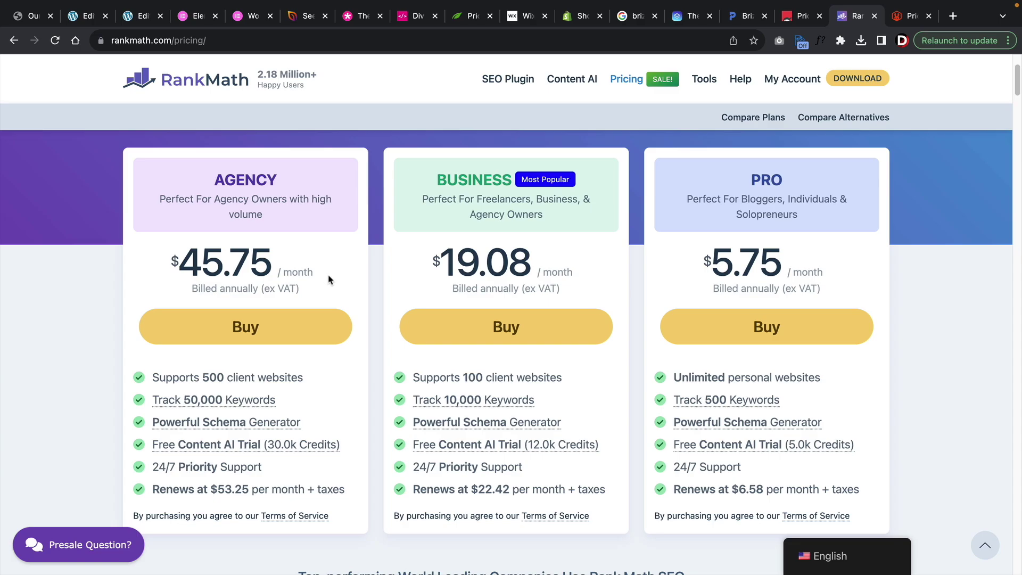
Step: Compare the regular prices and features of RafflePress's Plus, Pro, Growth and Ultimate plans
key(ctrl+Tab)
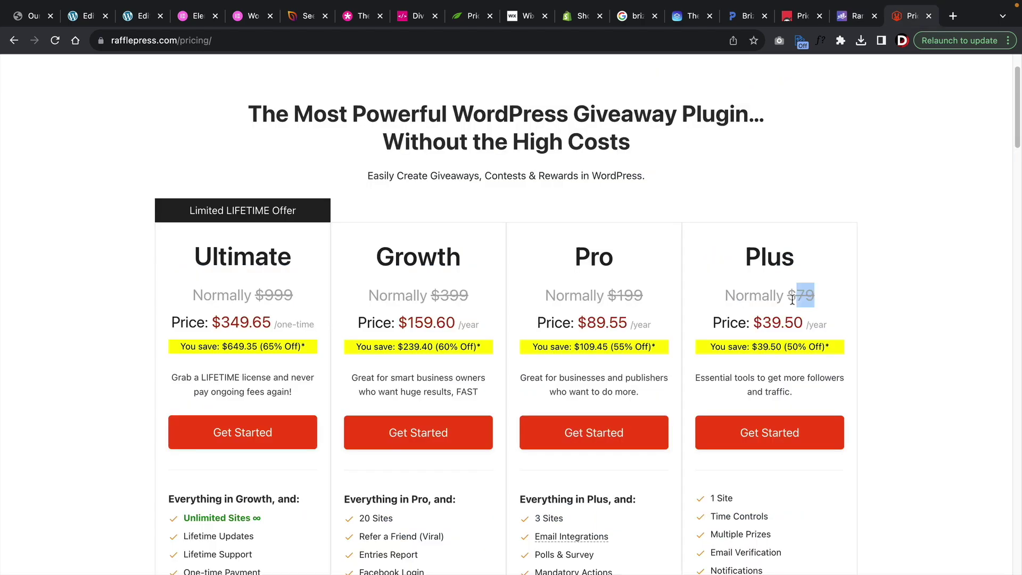
triple_click(793, 300)
triple_click(617, 298)
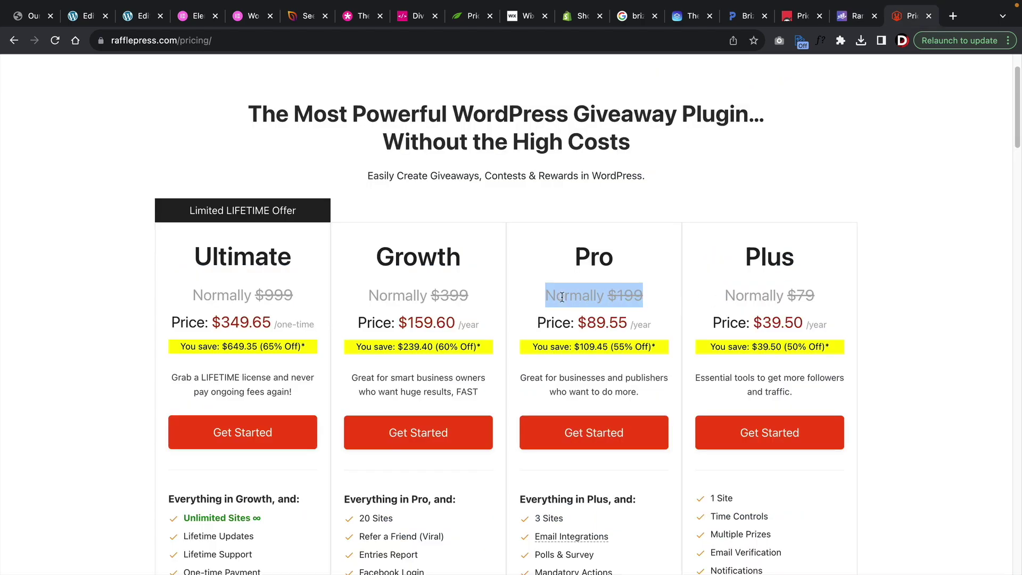
triple_click(412, 296)
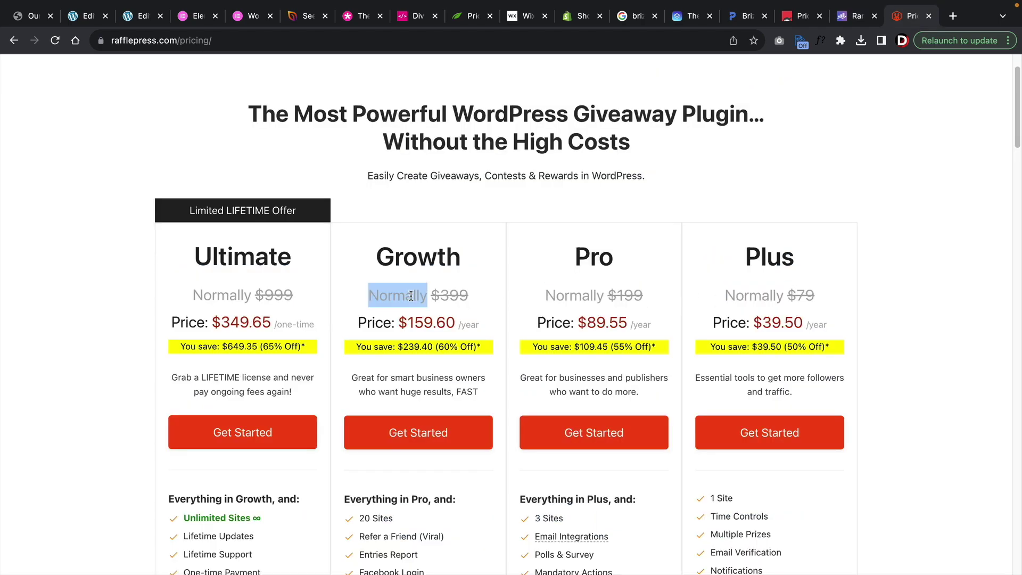
triple_click(238, 291)
scroll(137, 298, down, 2)
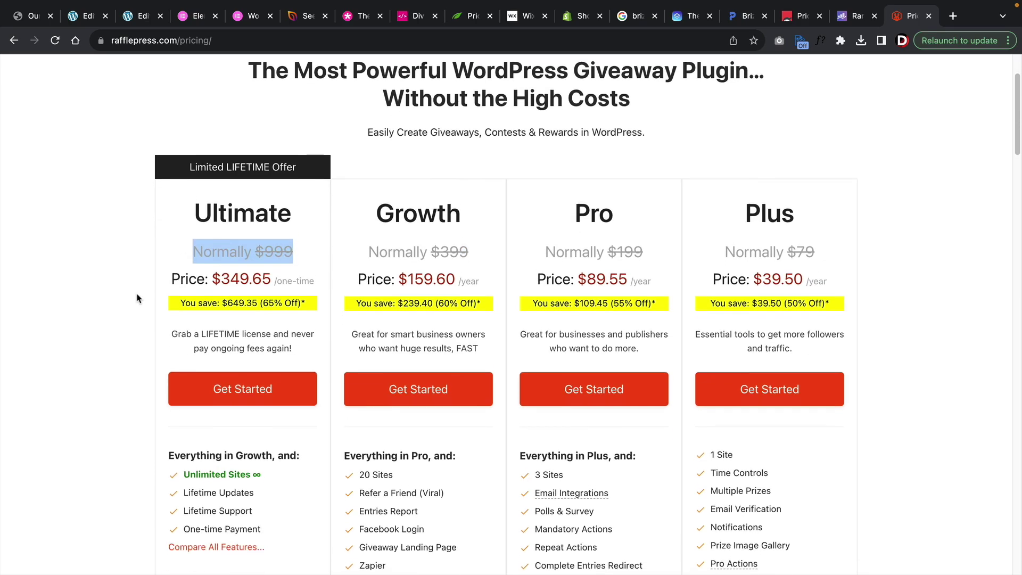
scroll(137, 298, down, 2)
click(137, 294)
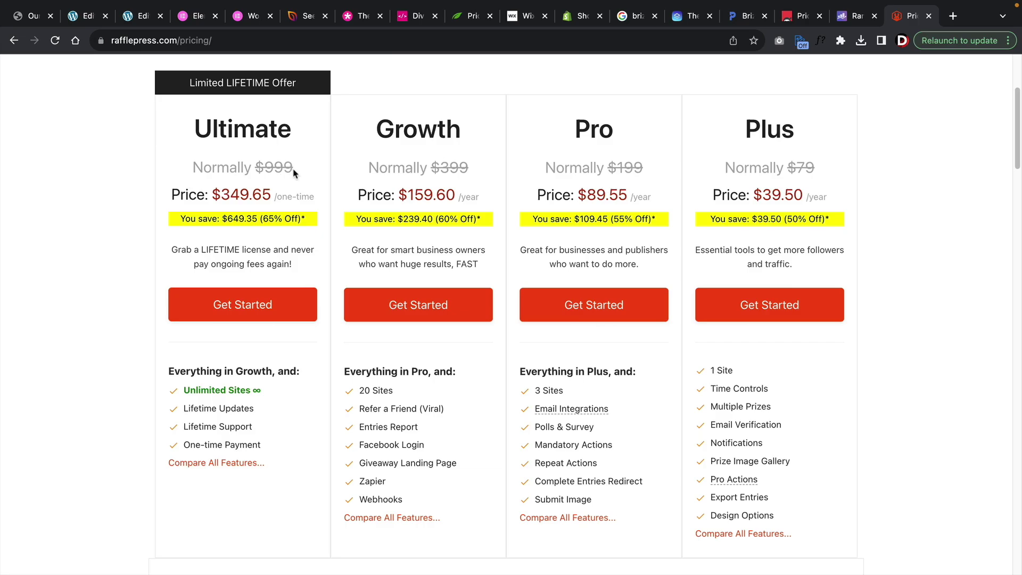
drag(295, 173, 187, 170)
click(187, 175)
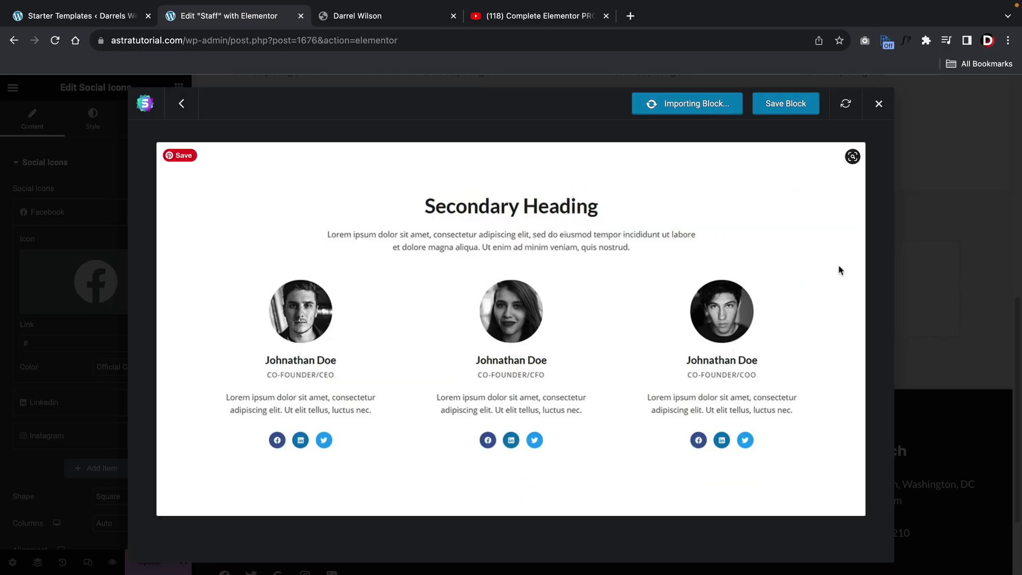
Step: Review the imported three-person team block on the Staff page and update the page
scroll(757, 313, down, 5)
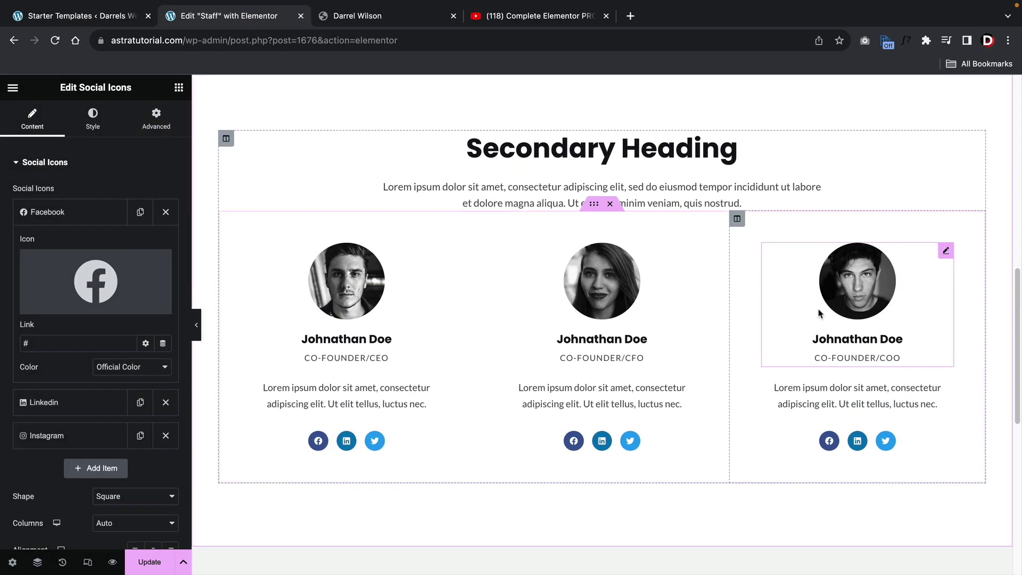
scroll(820, 313, up, 7)
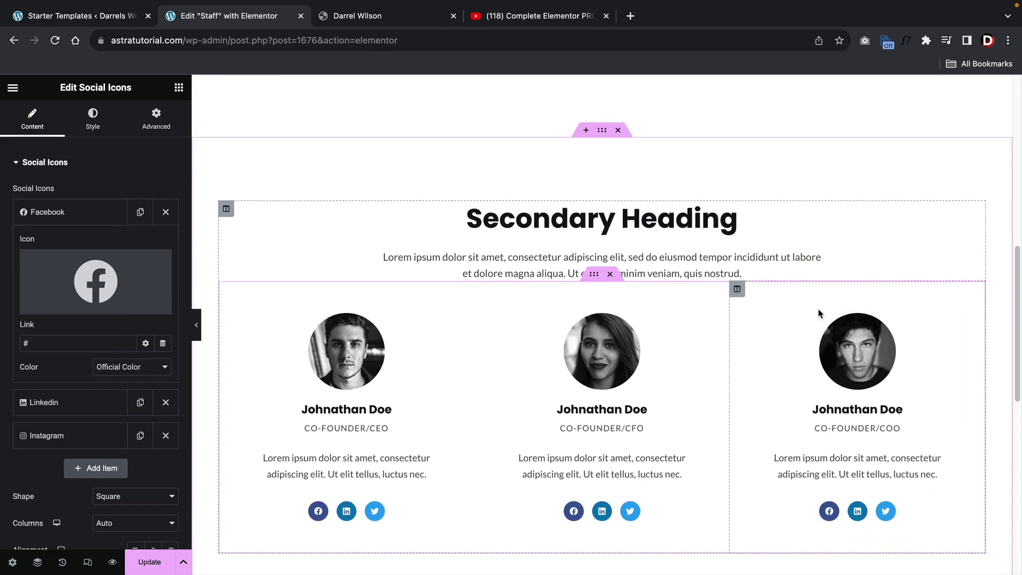
scroll(819, 309, up, 5)
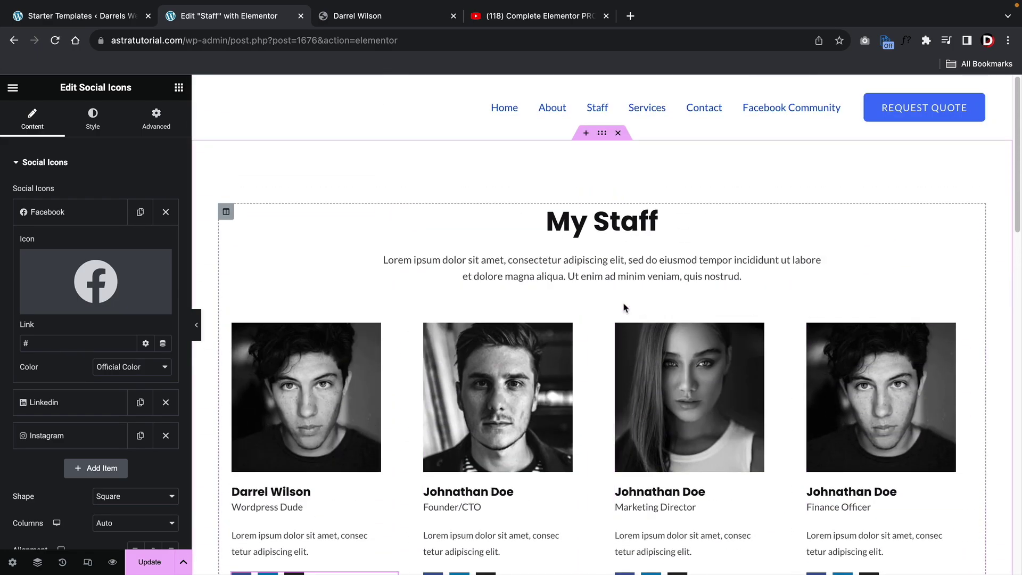
click(150, 569)
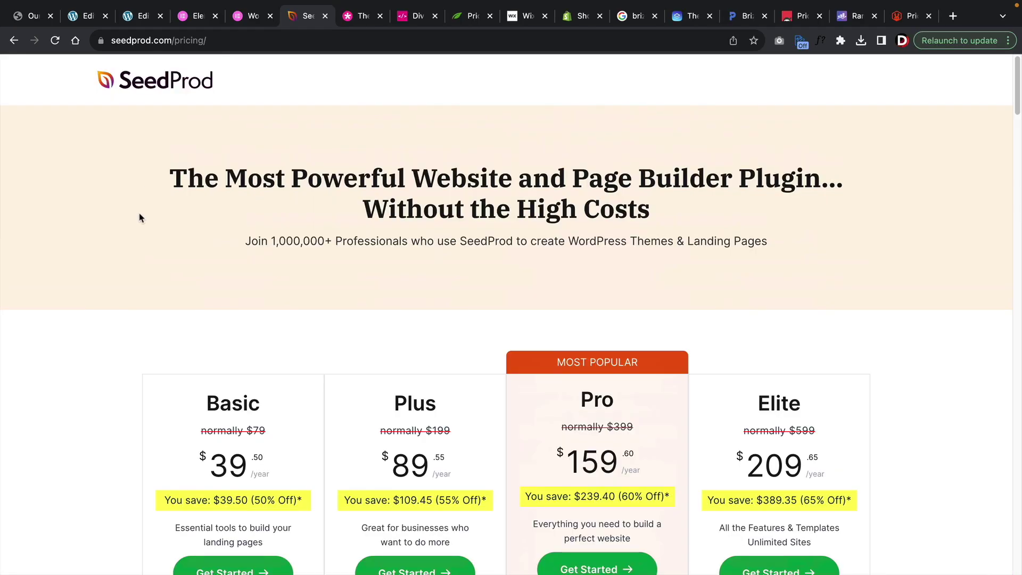
Step: Examine the SeedProd pricing plans, highlighting the Elite plan's regular price and its Unlimited Sites feature
scroll(140, 217, down, 4)
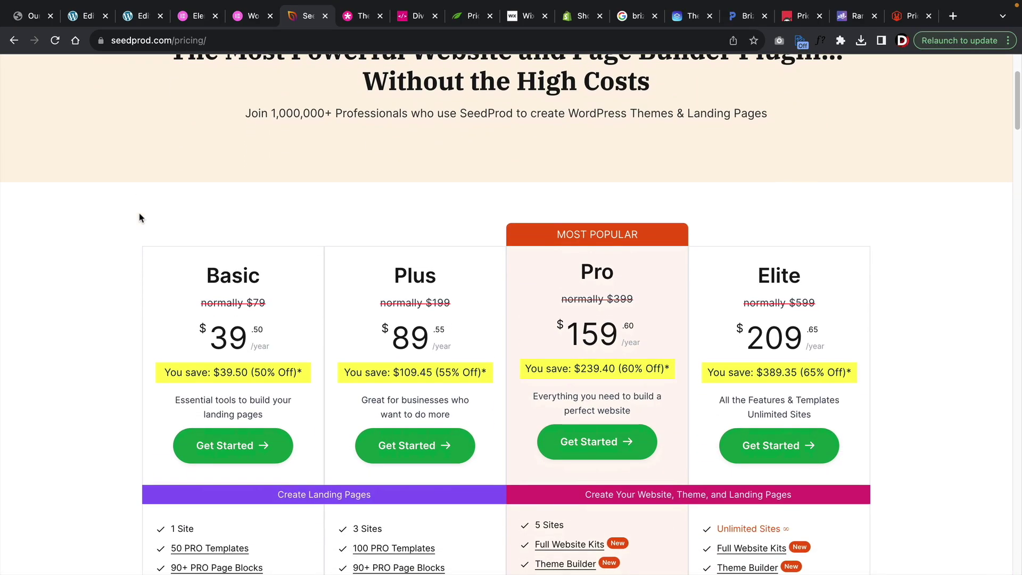
scroll(140, 217, down, 1)
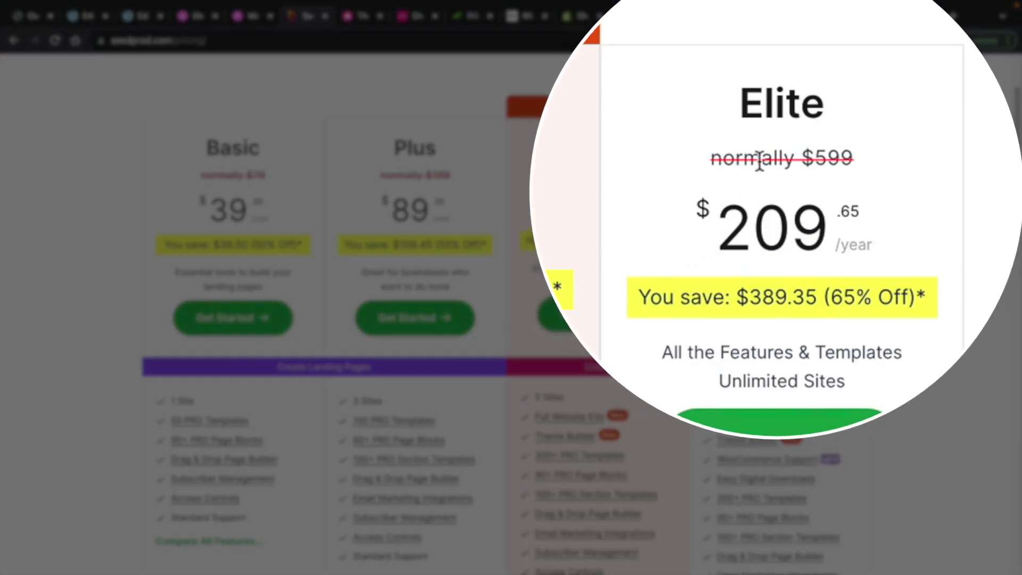
drag(744, 174, 815, 174)
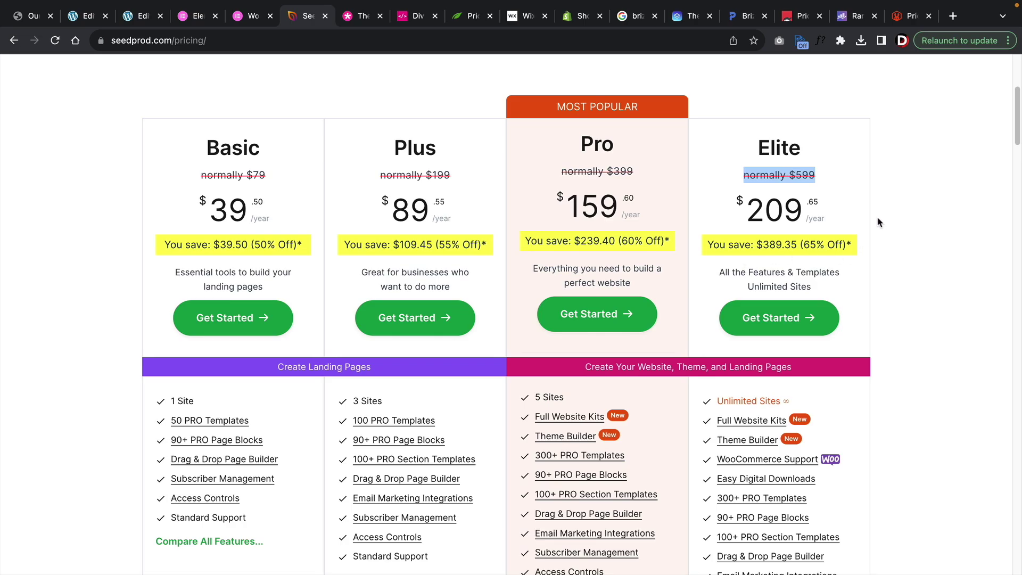
click(877, 225)
triple_click(744, 399)
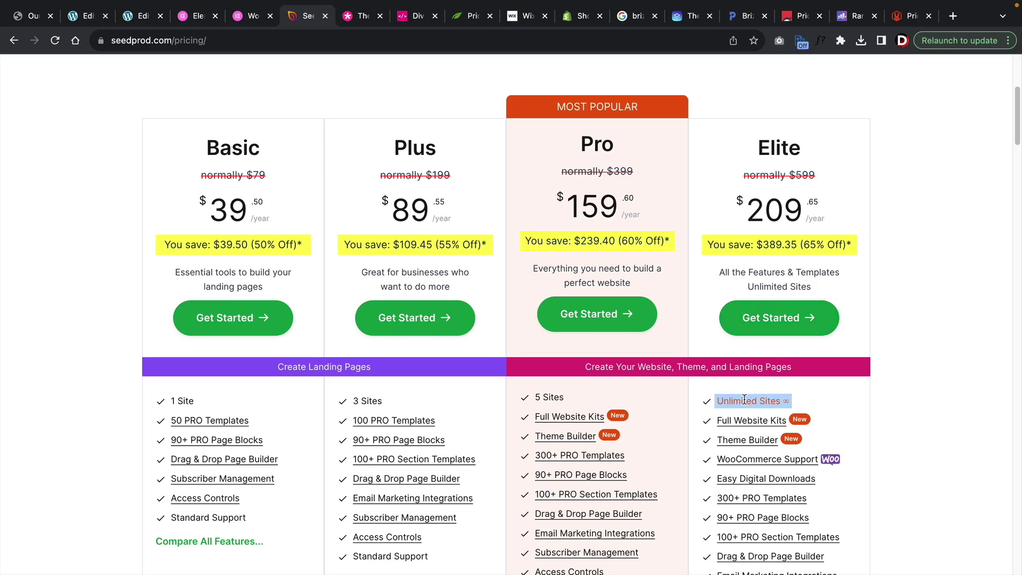
Step: View the Elegant Themes home page and the Divi pricing article's annual versus lifetime comparison
key(ctrl+Tab)
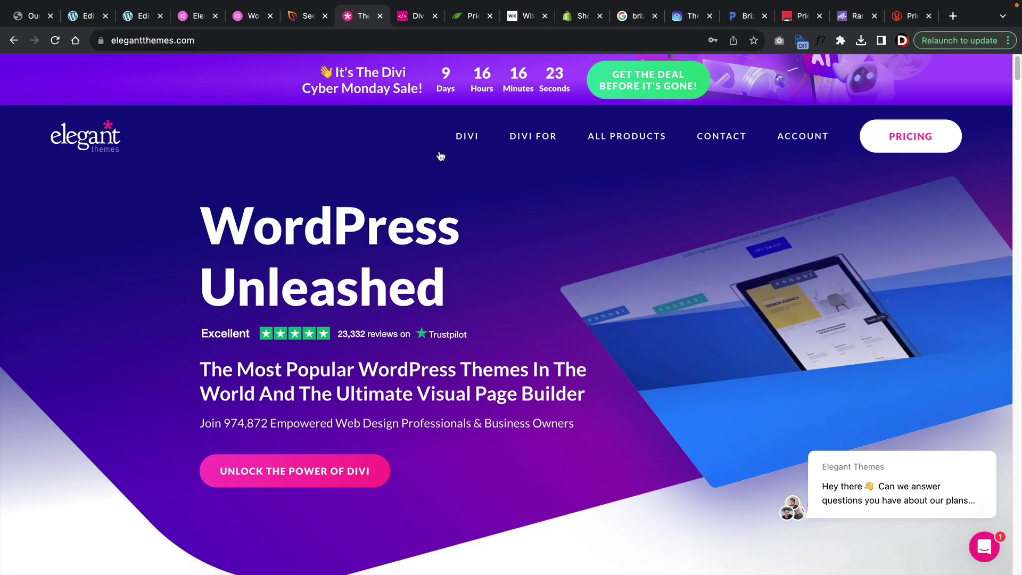
click(412, 19)
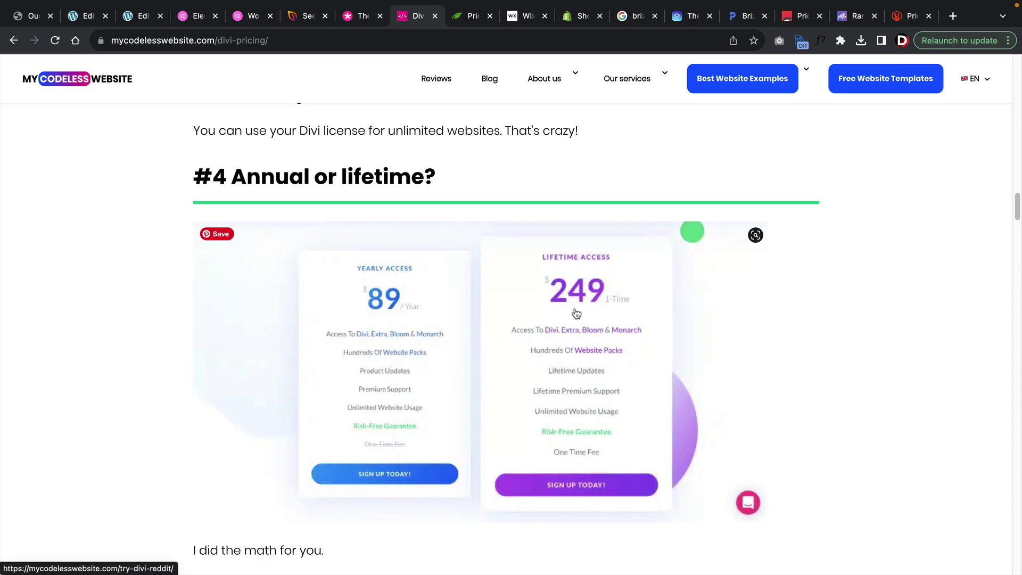
Step: Examine the Thrive Suite Yearly offer, highlighting its discounted yearly price and the allowance of up to 5 websites
key(ctrl+Tab)
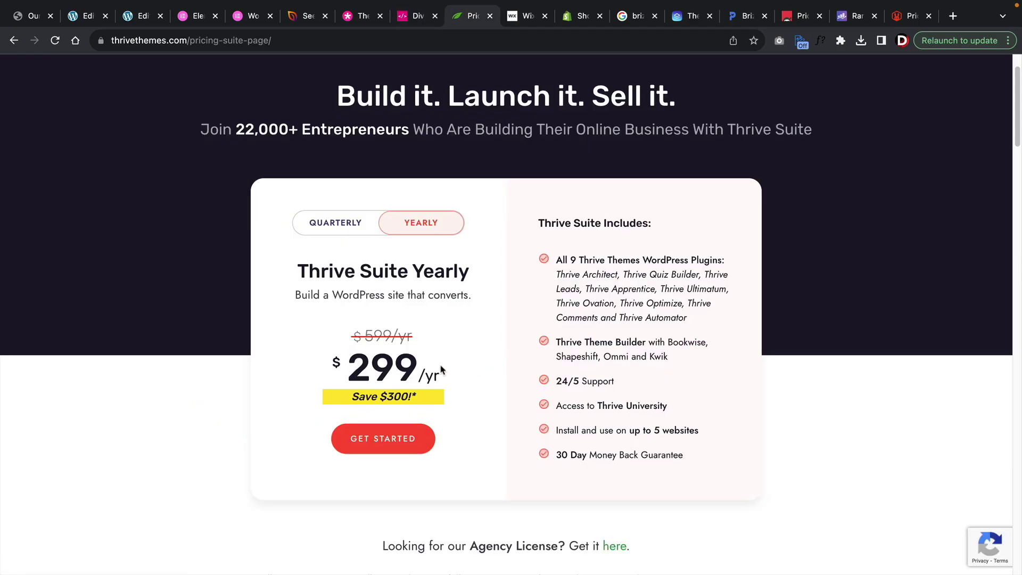
drag(347, 373, 420, 368)
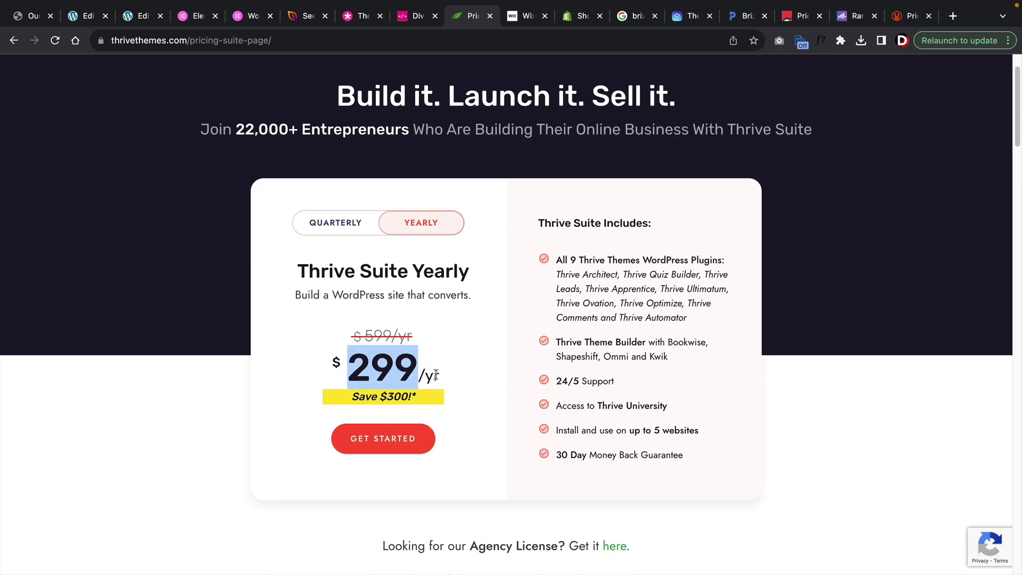
click(461, 386)
drag(557, 433, 711, 434)
click(708, 433)
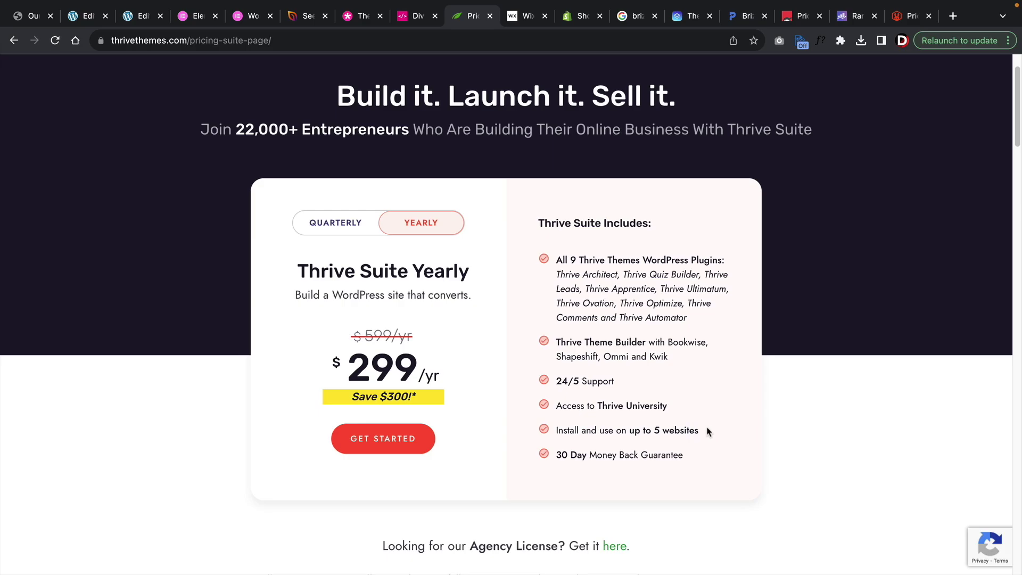
Step: Compare Brizy's monthly pricing plans with Elementor's Basic, Business, Grow and Scale hosting plans
click(687, 16)
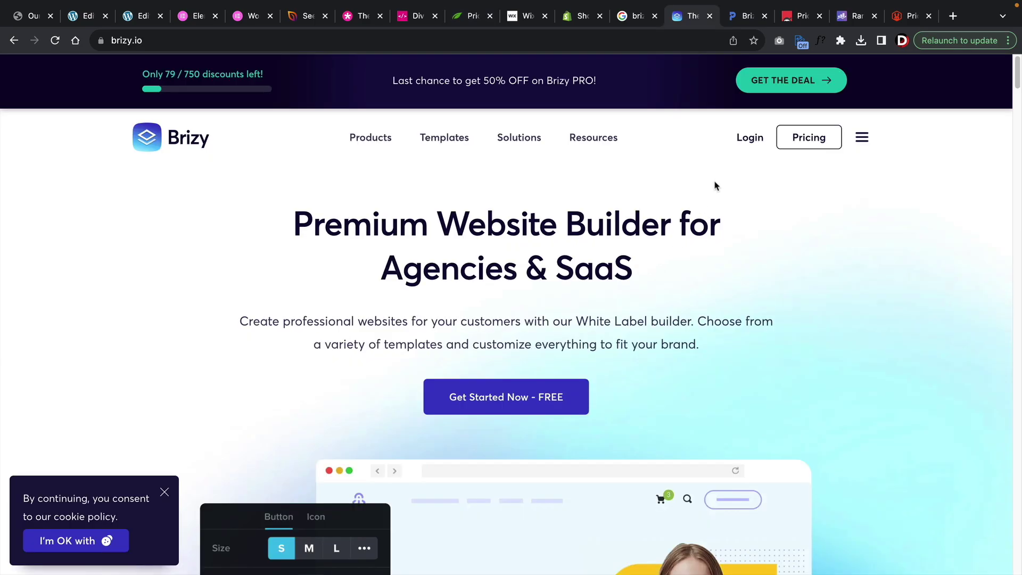
click(741, 18)
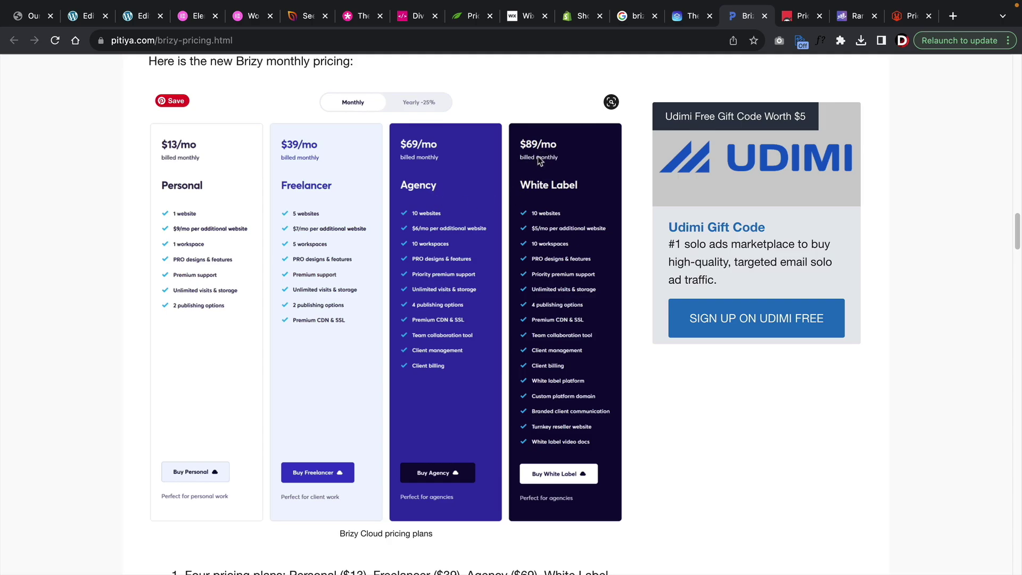
key(super+4)
scroll(191, 218, down, 4)
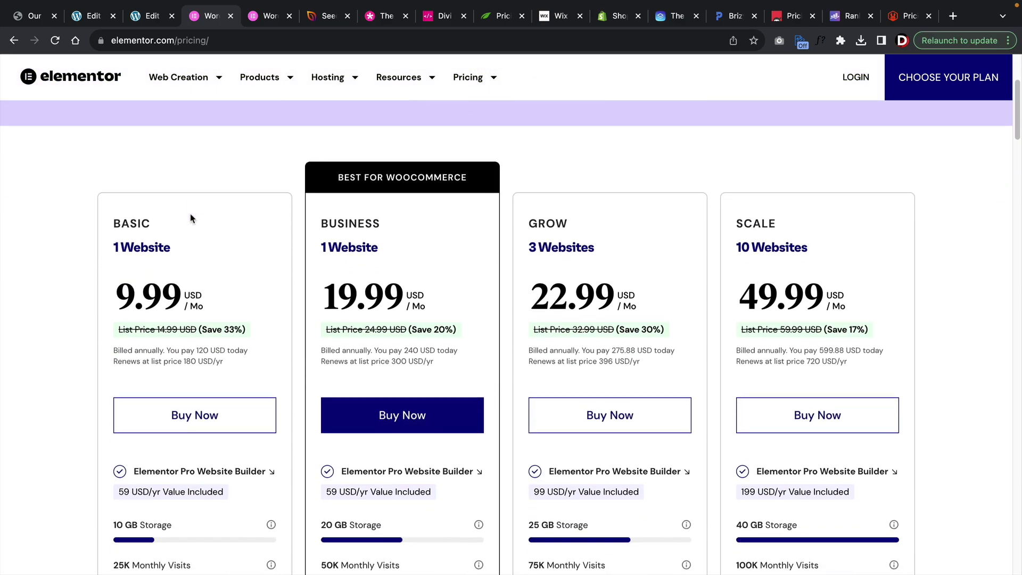
scroll(191, 215, down, 2)
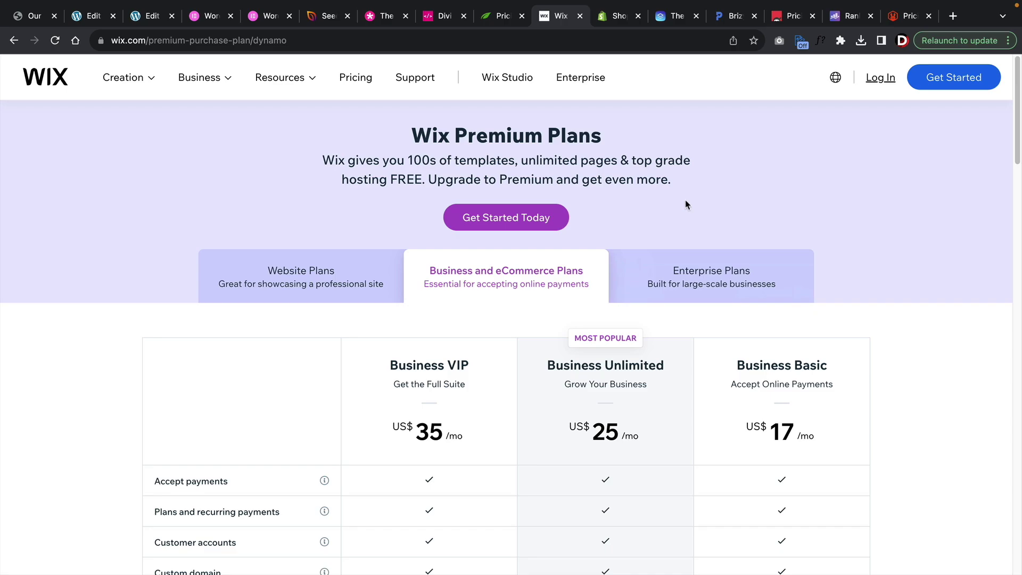
Step: Compare Wix's Business and eCommerce plans with Shopify's Basic, Shopify and Advanced plans
scroll(687, 203, down, 4)
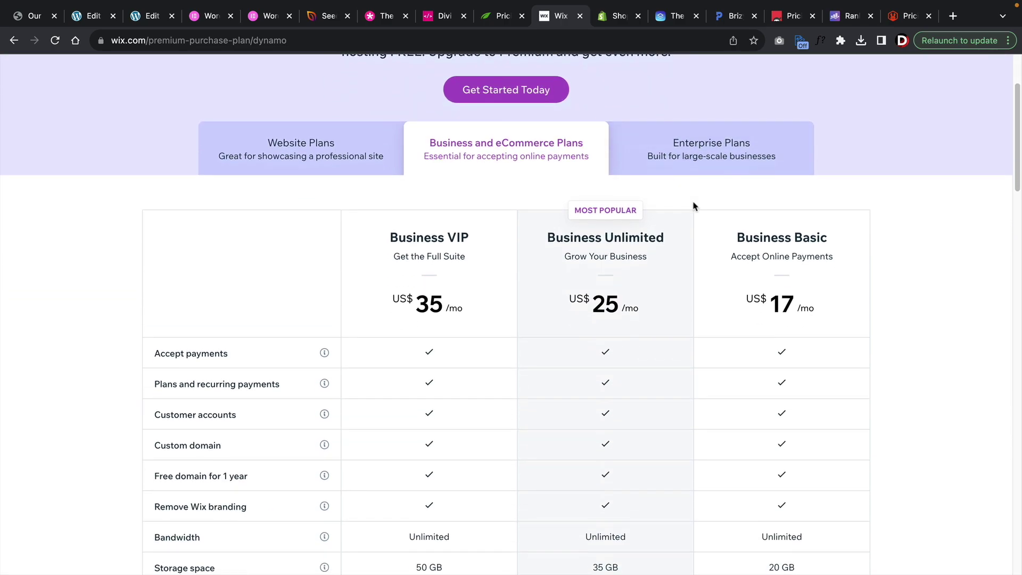
scroll(693, 206, down, 2)
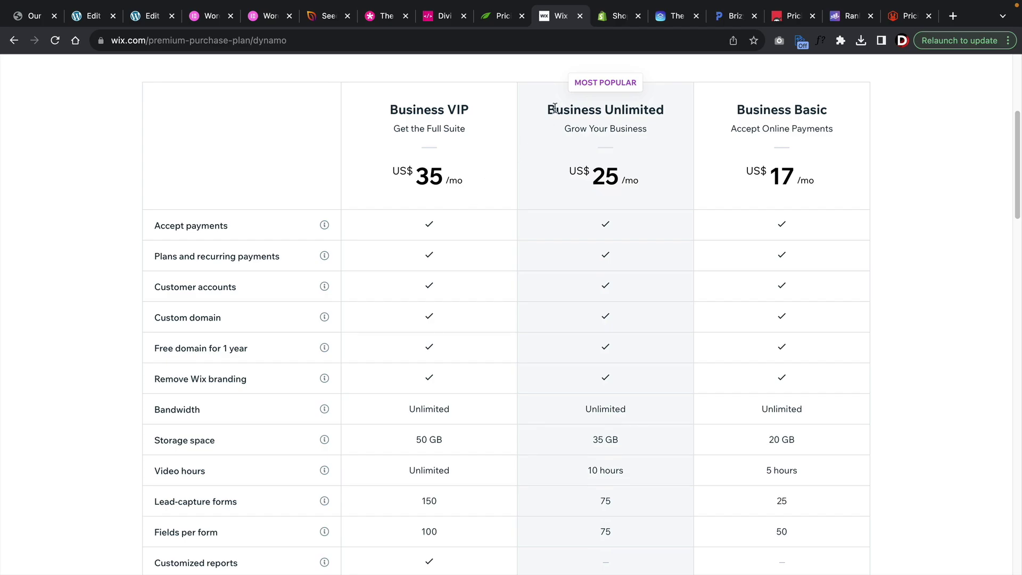
click(618, 21)
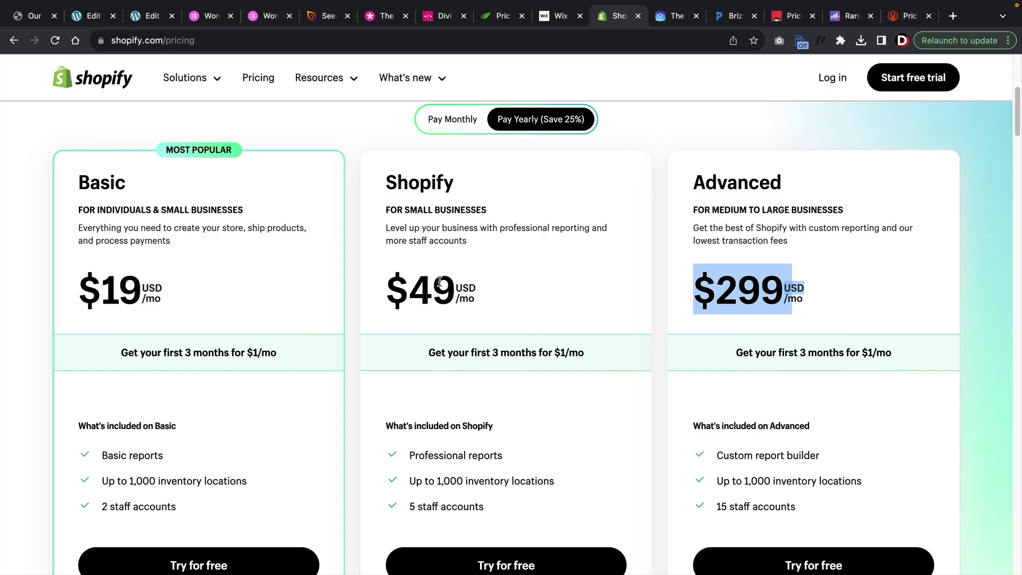
click(740, 284)
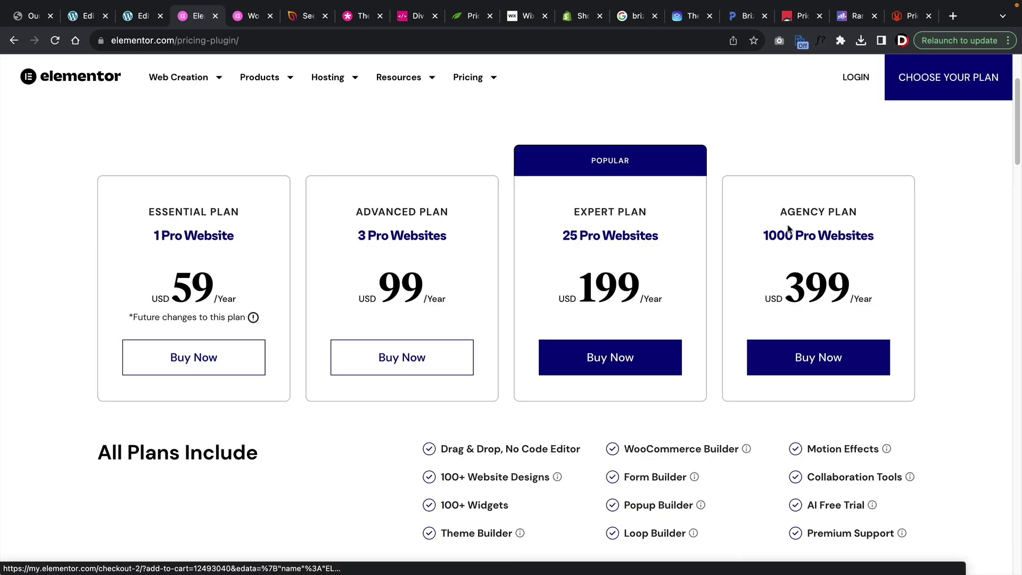
mouse_move(770, 5)
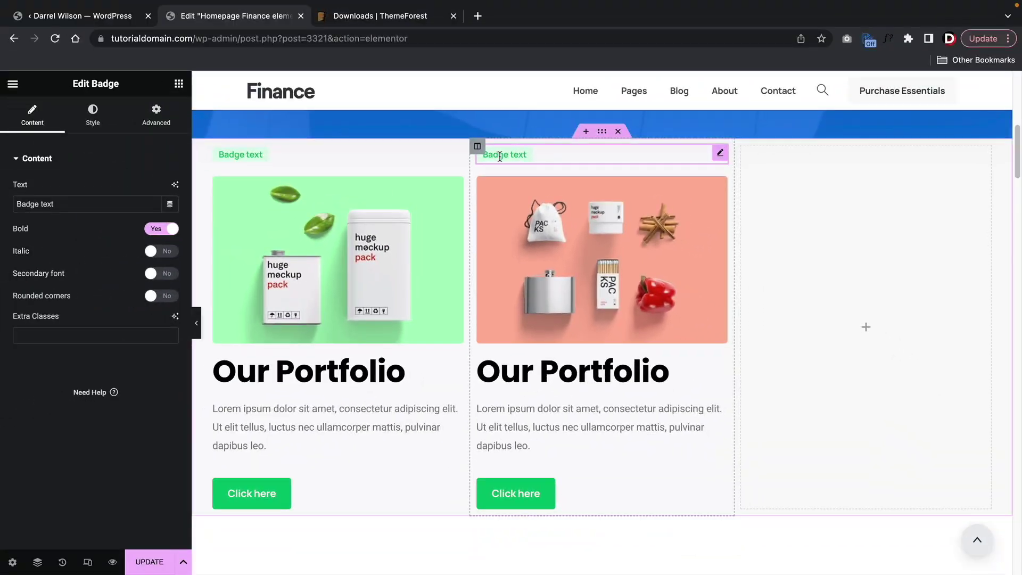
Step: Set the background color of the second portfolio column's badge to Blue, and preview the Lusacca header at tablet size
click(89, 117)
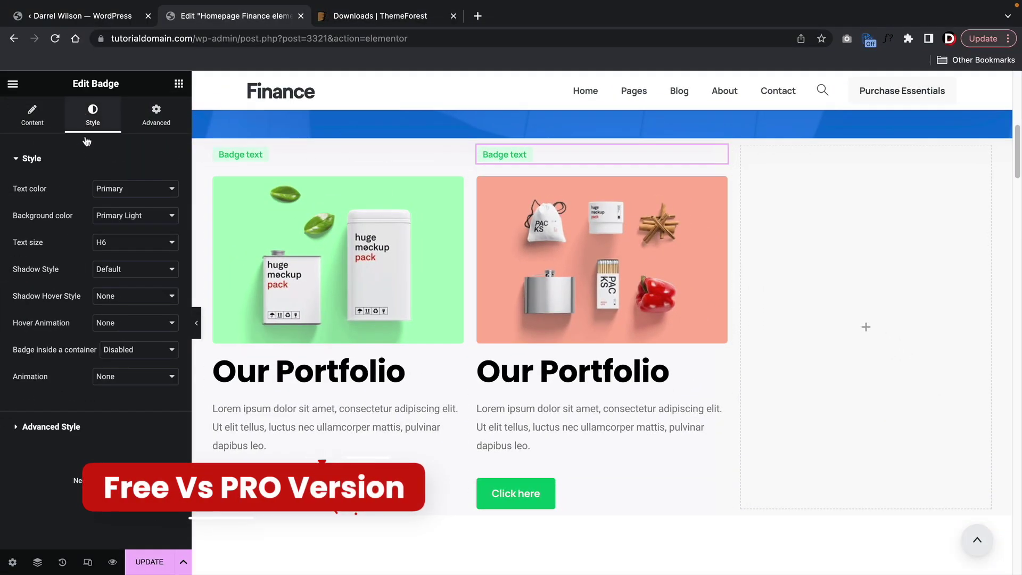
click(128, 217)
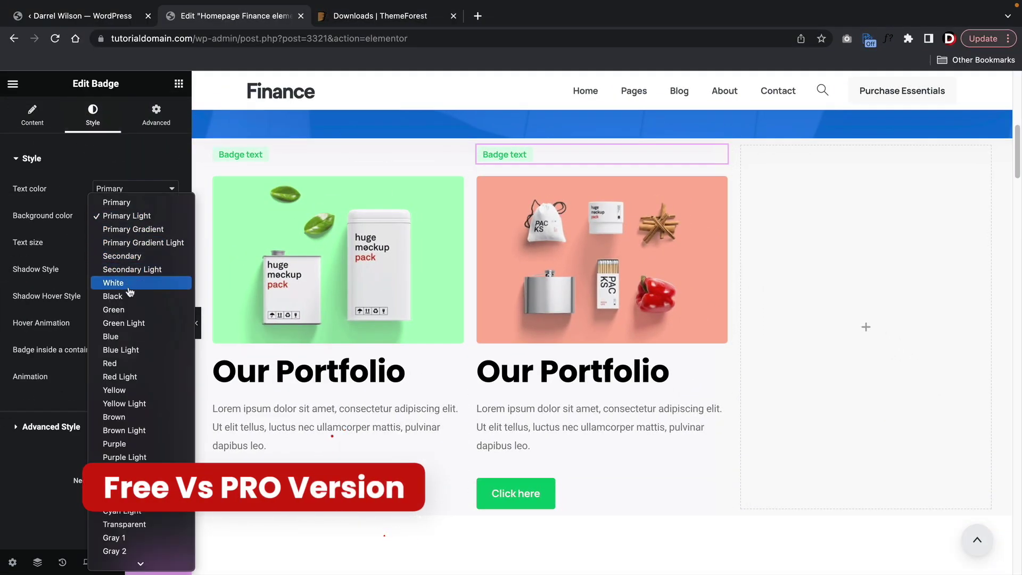
click(132, 337)
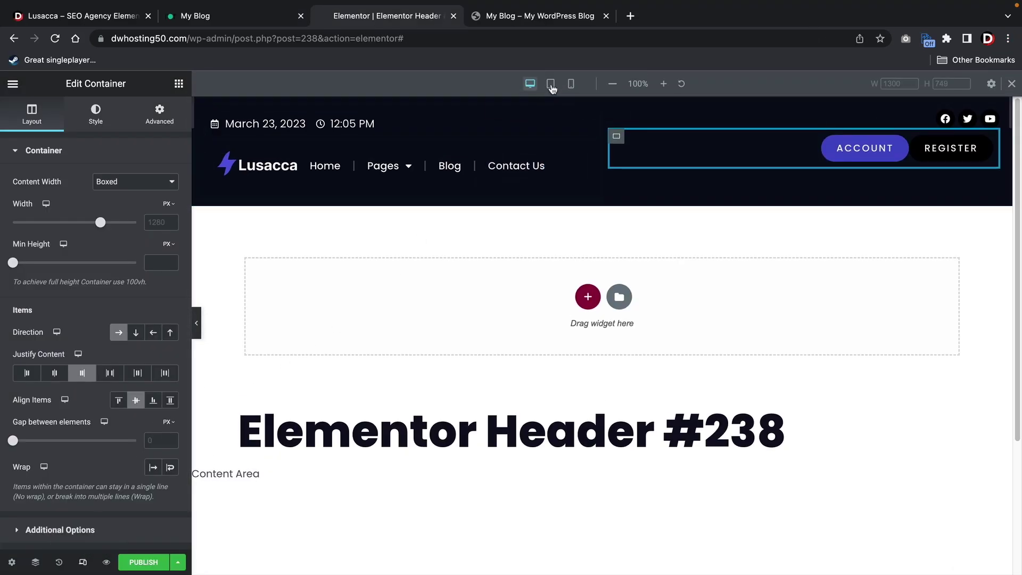
click(552, 83)
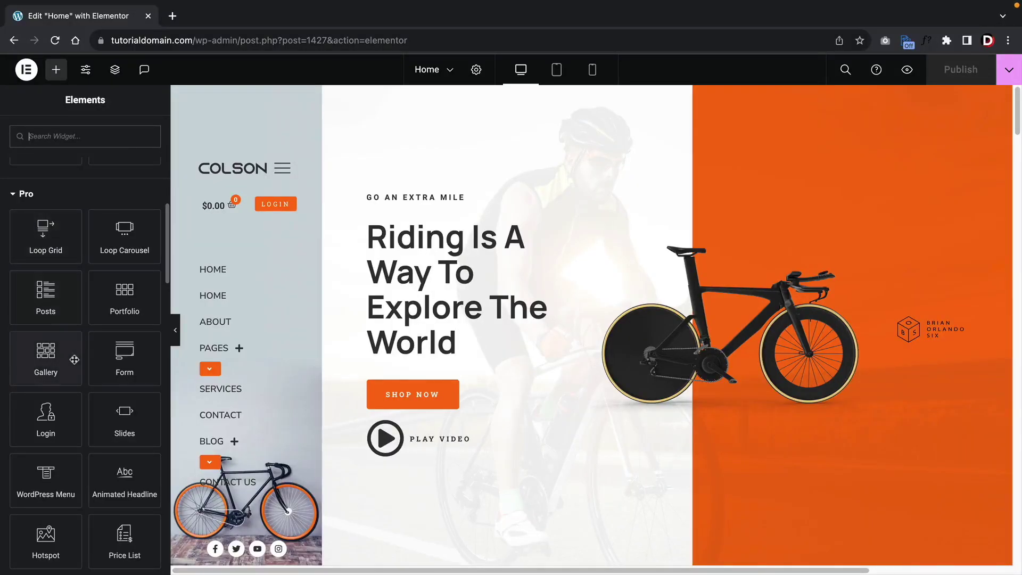
Step: Try out a Slides widget above the "Riding Is A Way To Explore The World" heading and delete it
drag(114, 423, 478, 248)
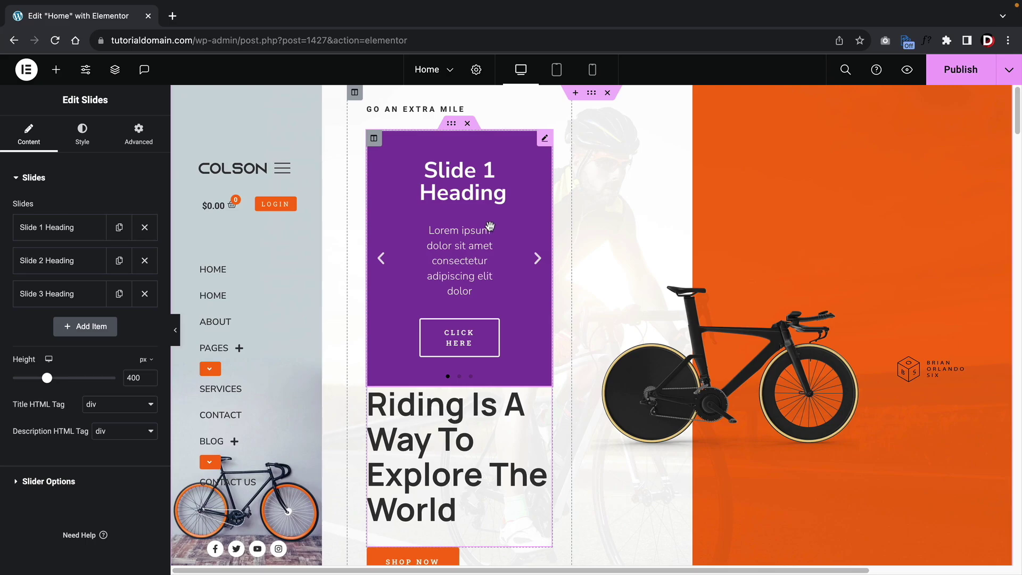
right_click(489, 226)
click(520, 479)
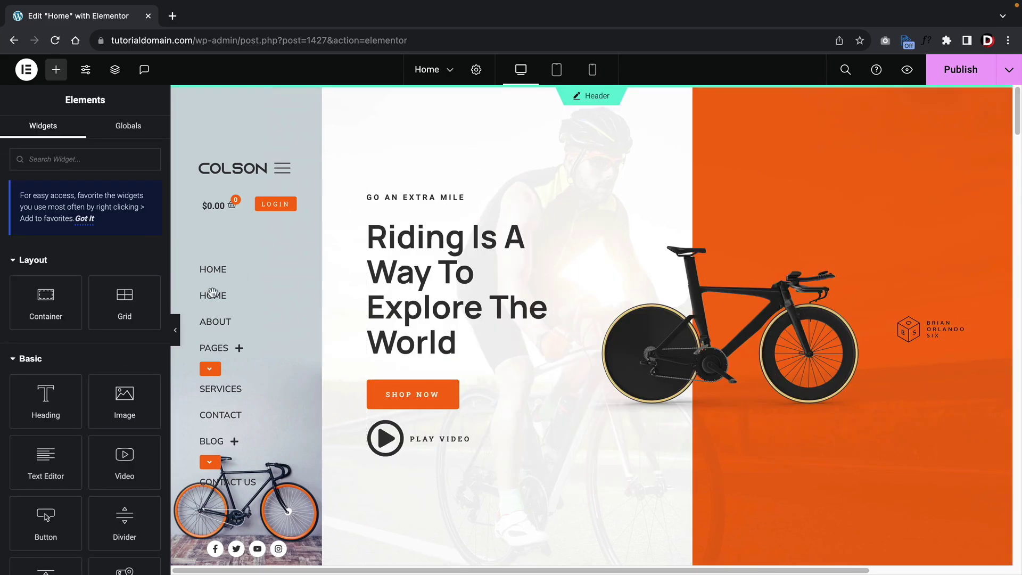
Step: Add an Animated Headline widget above the hero heading and open its context options
scroll(85, 346, down, 15)
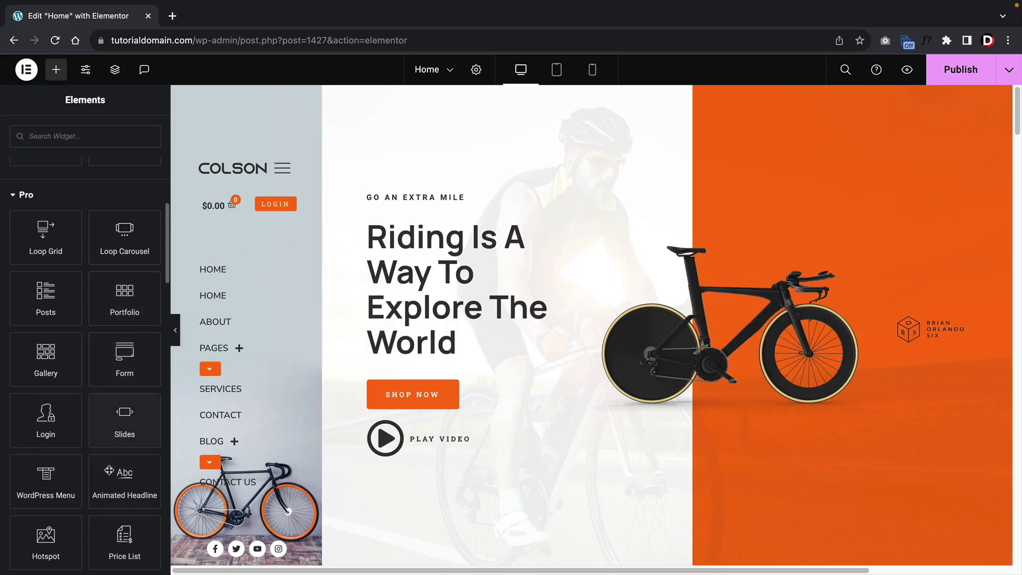
drag(125, 479, 396, 235)
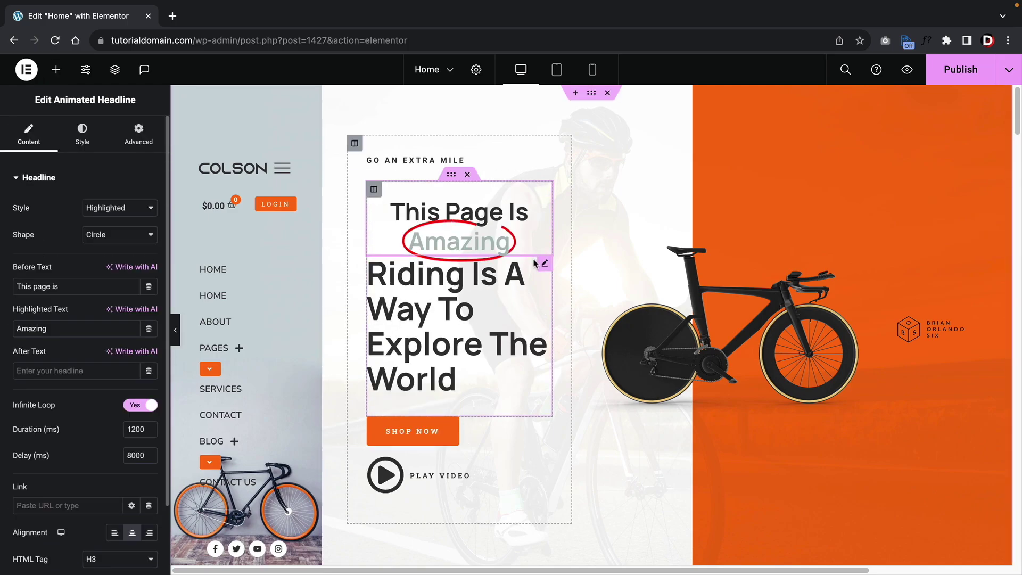
right_click(518, 219)
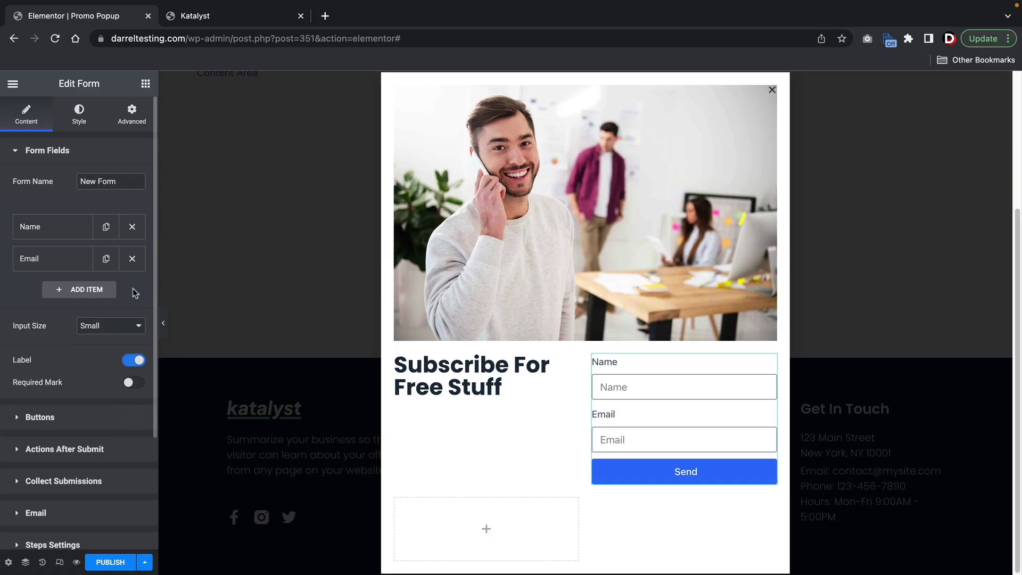
Step: Remove the Name field from the promo popup's form, and set the header button container's tablet justification to Space Between
click(133, 228)
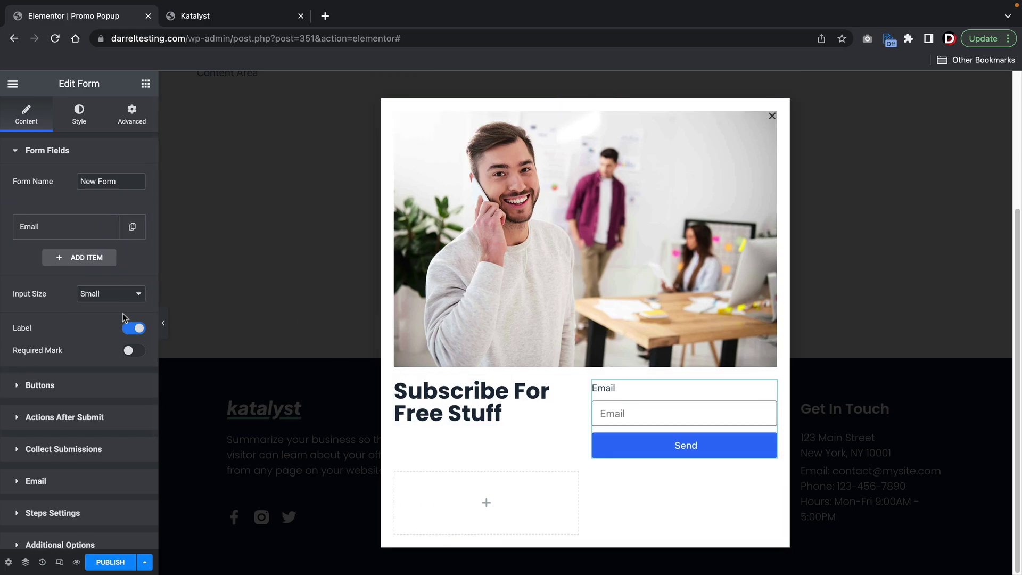
click(80, 121)
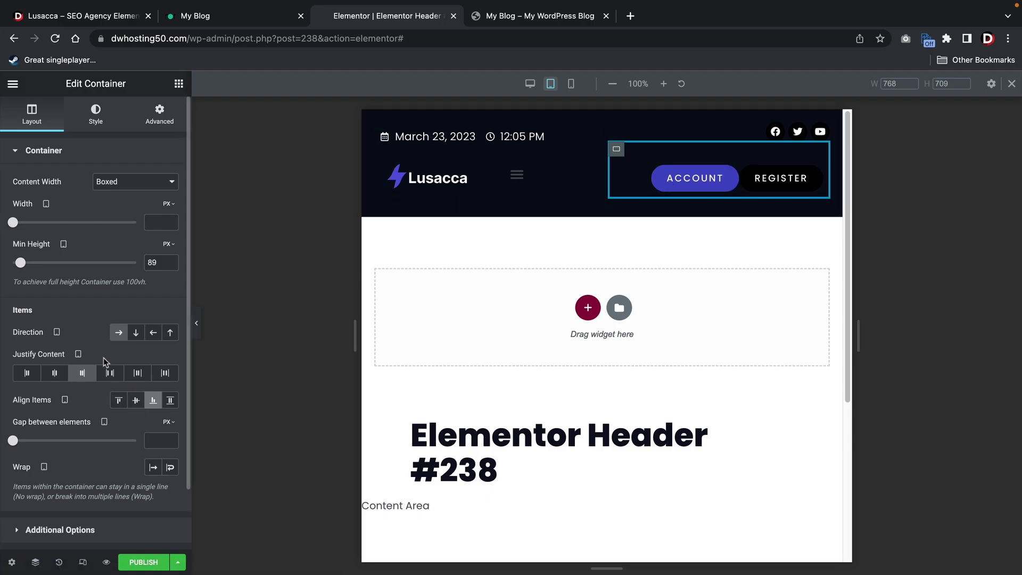
click(110, 373)
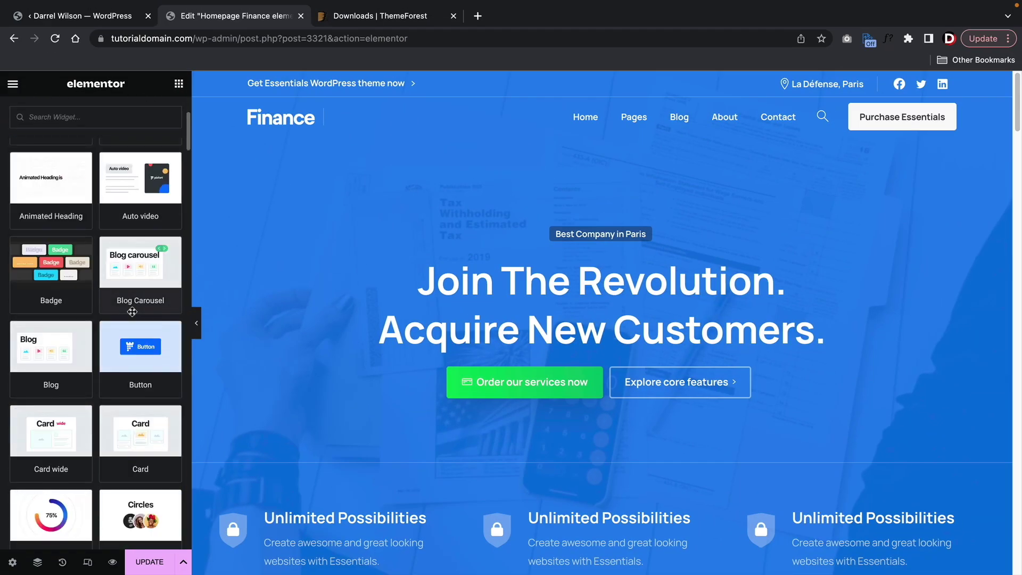
Step: Browse the theme's widgets on the Finance homepage and place a Marquee widget in the hero section
scroll(132, 311, down, 15)
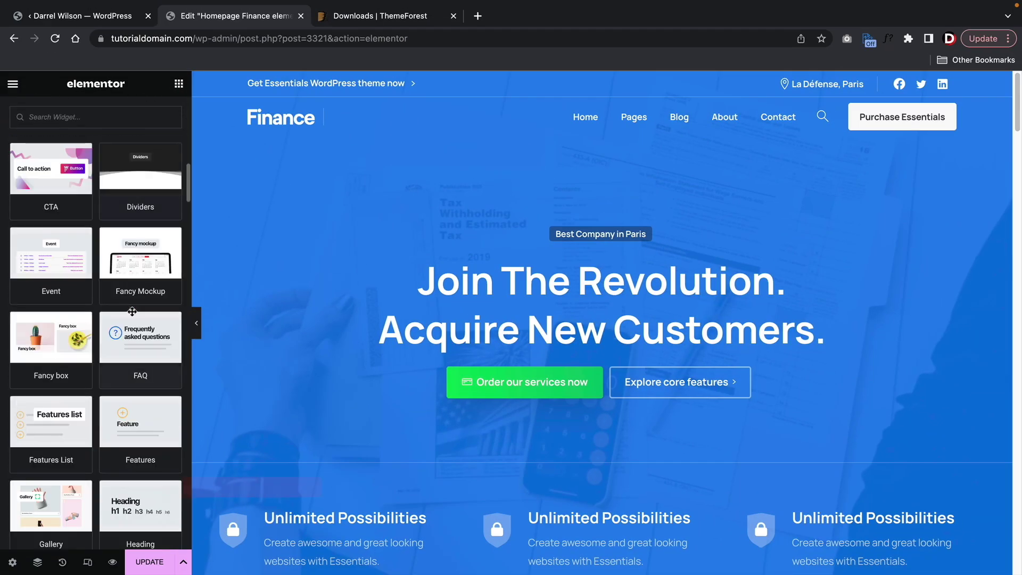
scroll(132, 311, down, 6)
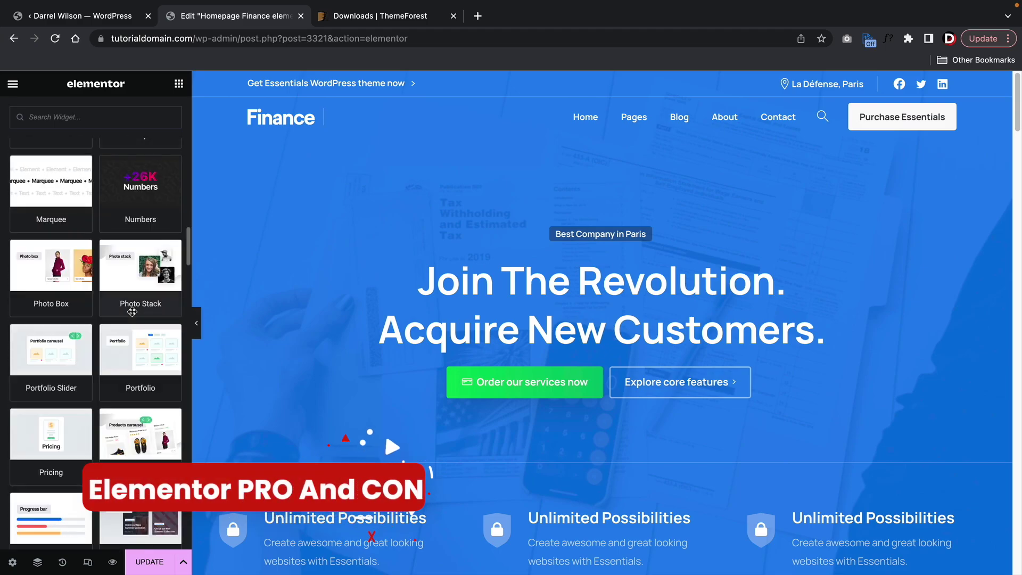
scroll(132, 312, up, 1)
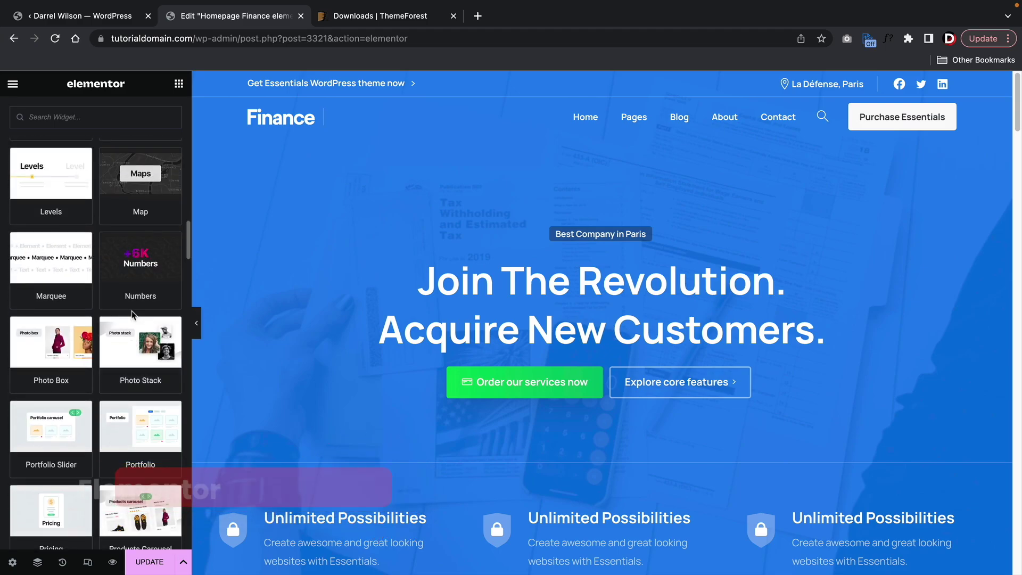
drag(75, 288, 582, 264)
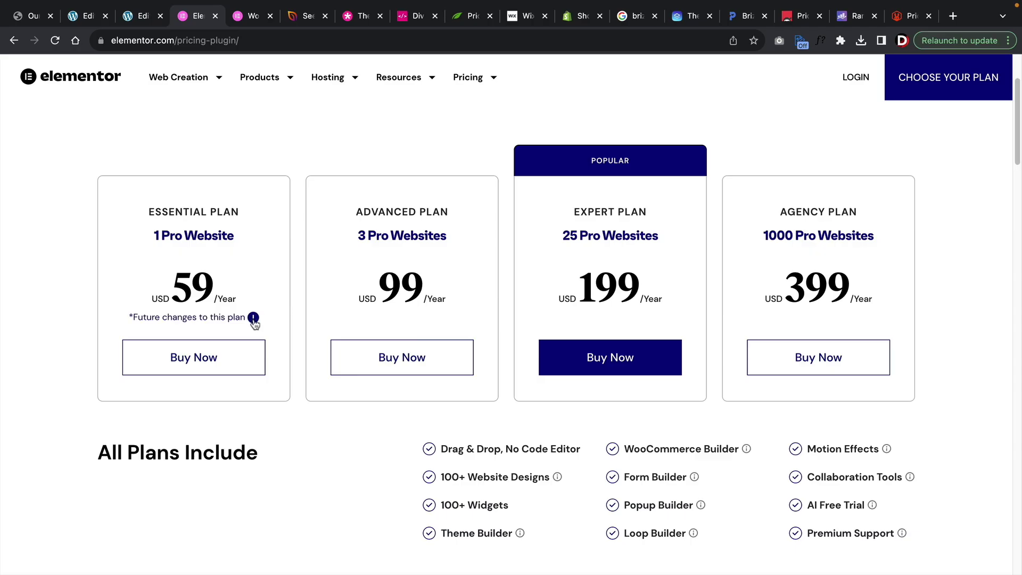
Step: Read the notice about future changes to Elementor's Essential plan and close it
click(253, 318)
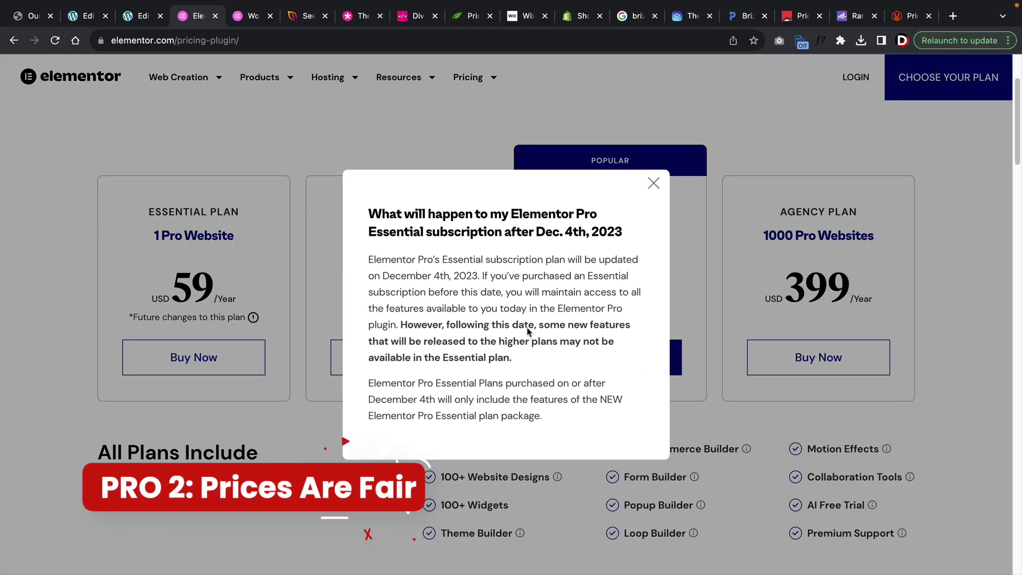
click(654, 184)
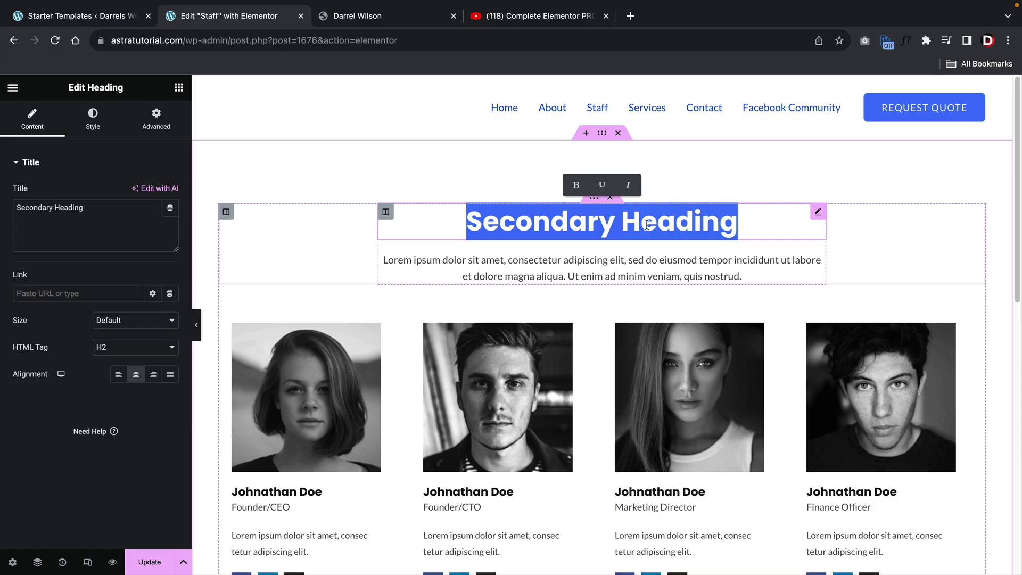
Step: Replace the secondary heading above the Staff page's team members with "My Staff" and review the section
text(My Staff)
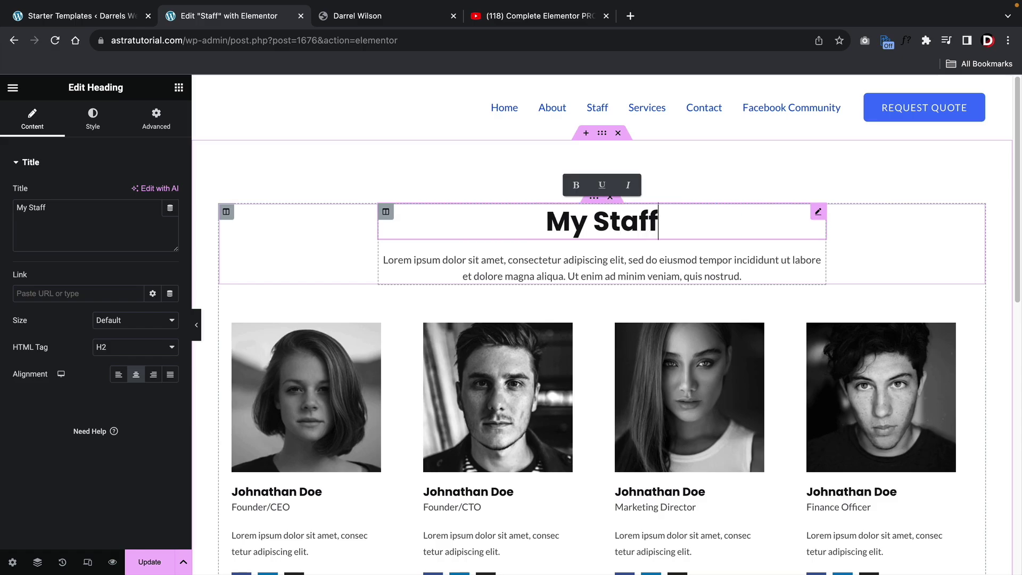
scroll(663, 212, down, 1)
scroll(666, 213, down, 5)
scroll(718, 288, up, 3)
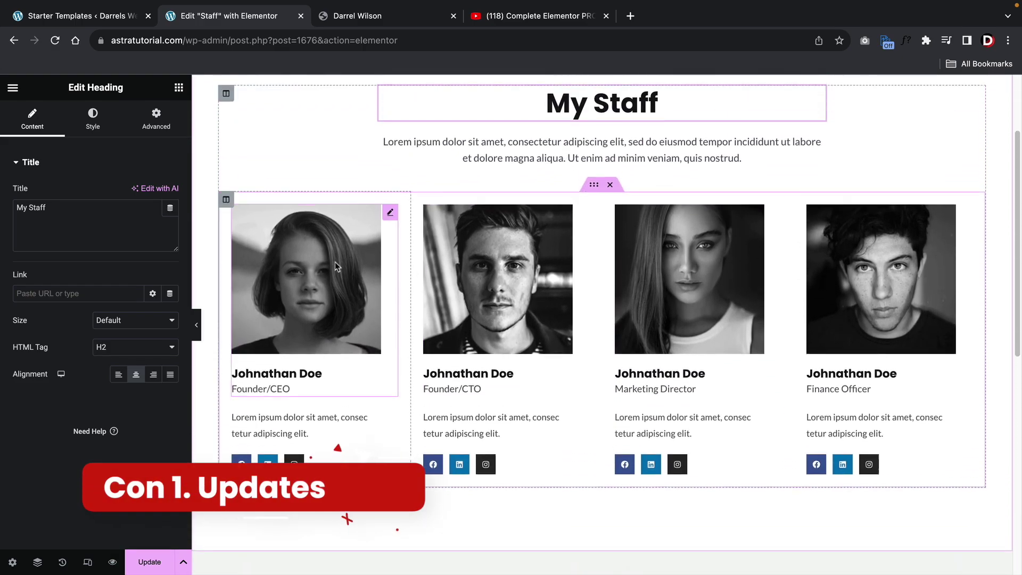
Step: Replace the first staff member's photo with the dark-haired young man's portrait, third in the media library
click(303, 296)
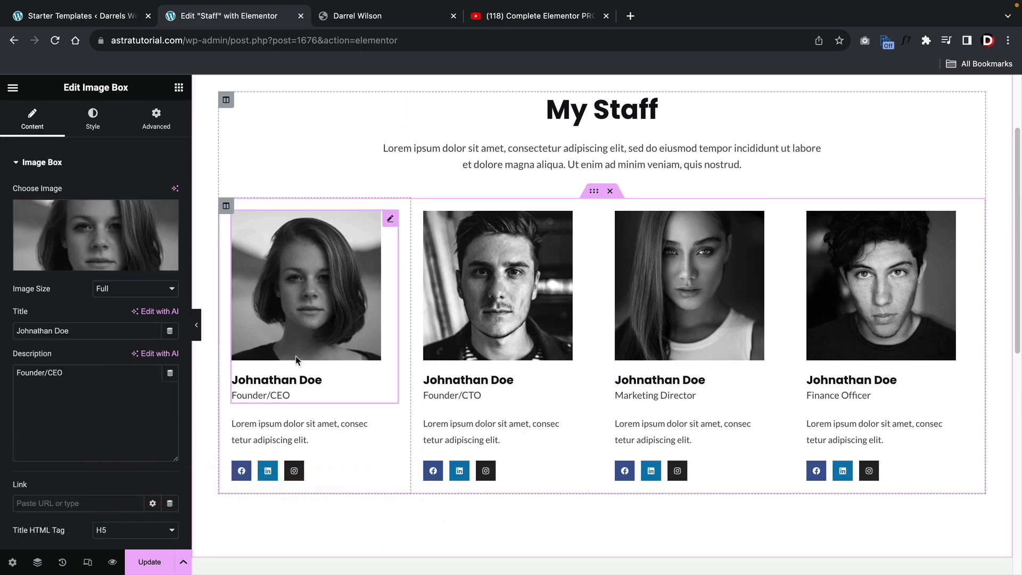
click(57, 229)
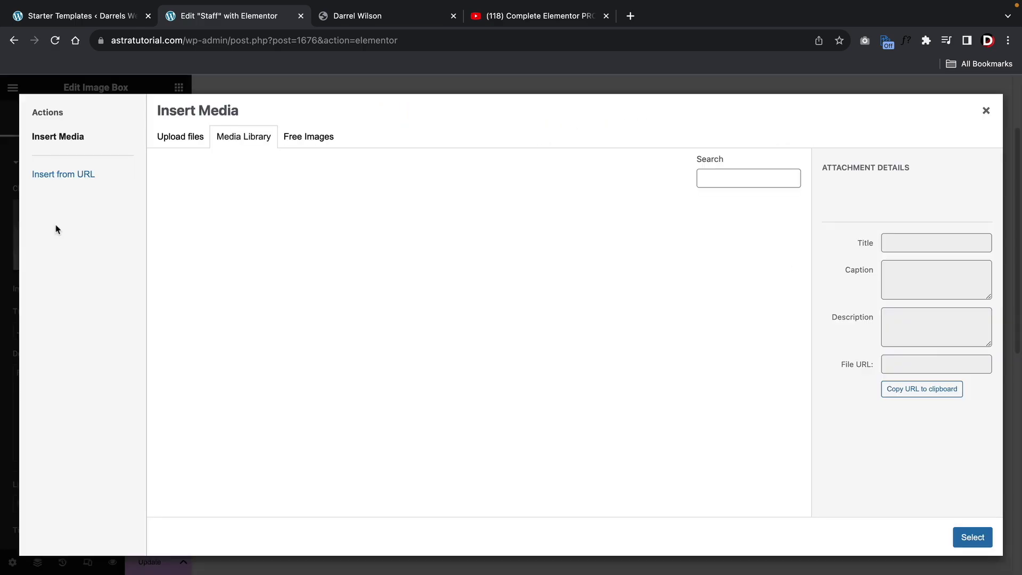
scroll(542, 395, down, 2)
scroll(479, 319, up, 2)
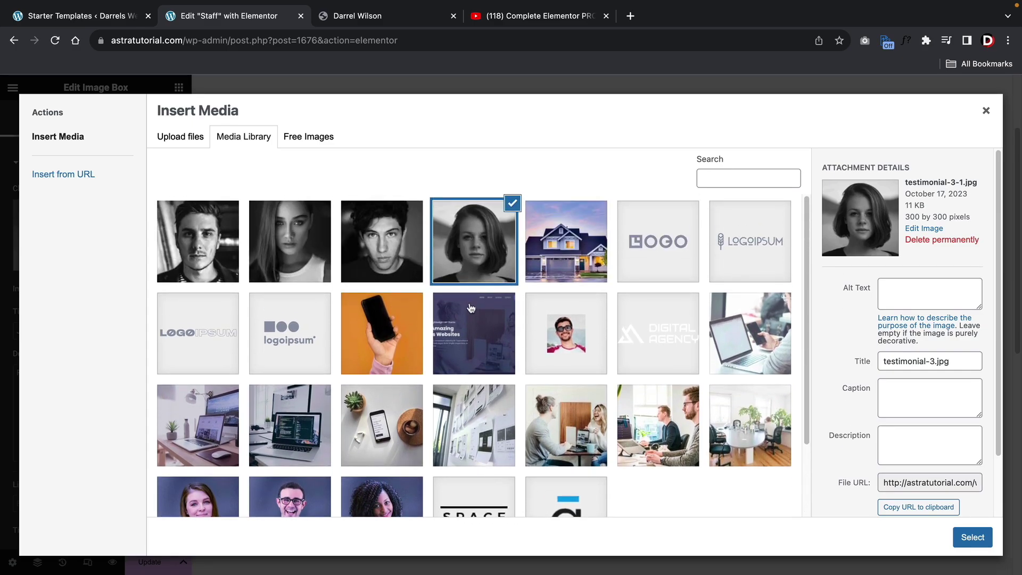
click(370, 225)
click(971, 537)
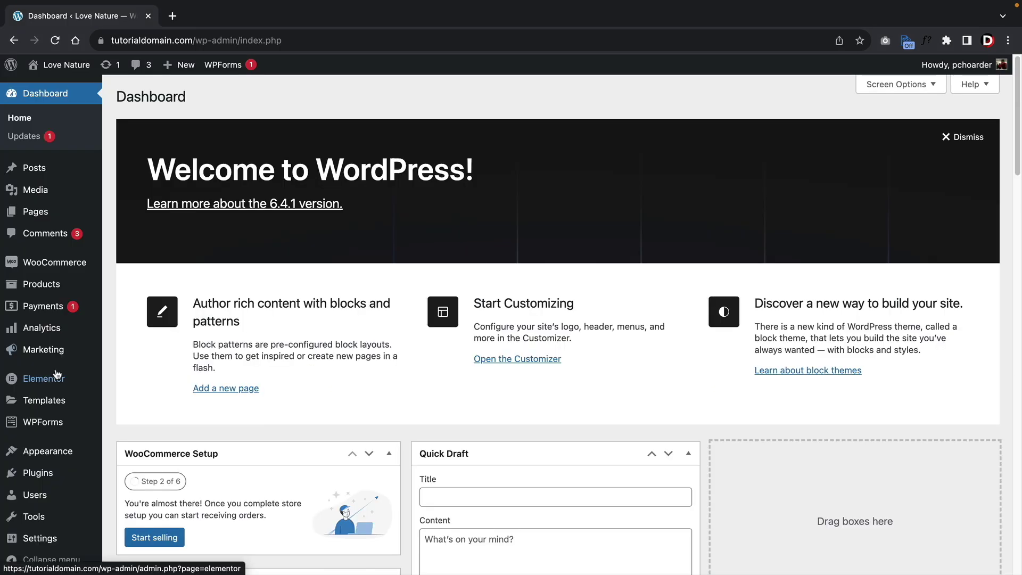
Step: Open Elementor's version control tools and look through the versions available for rollback
mouse_move(54, 378)
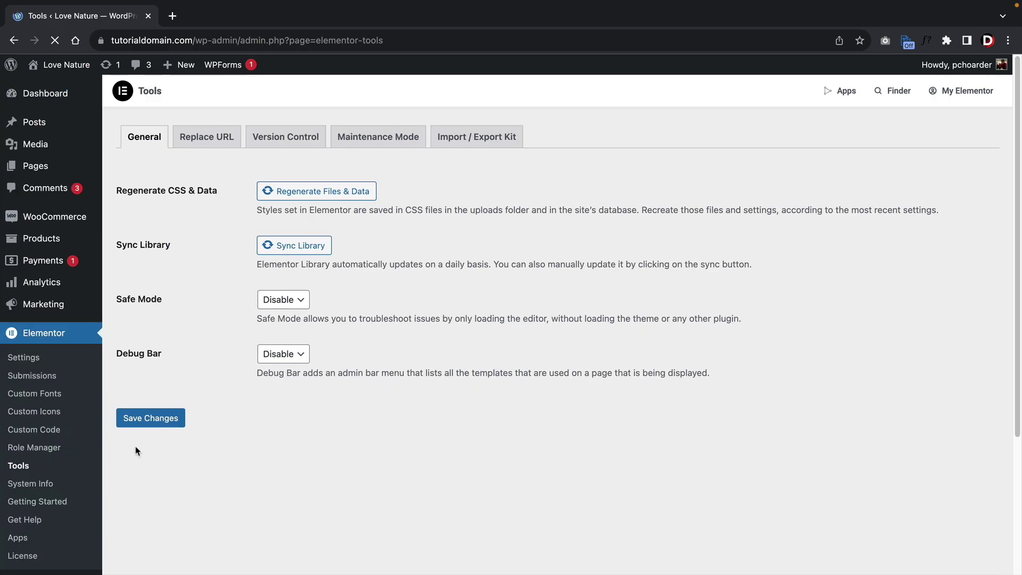
click(285, 137)
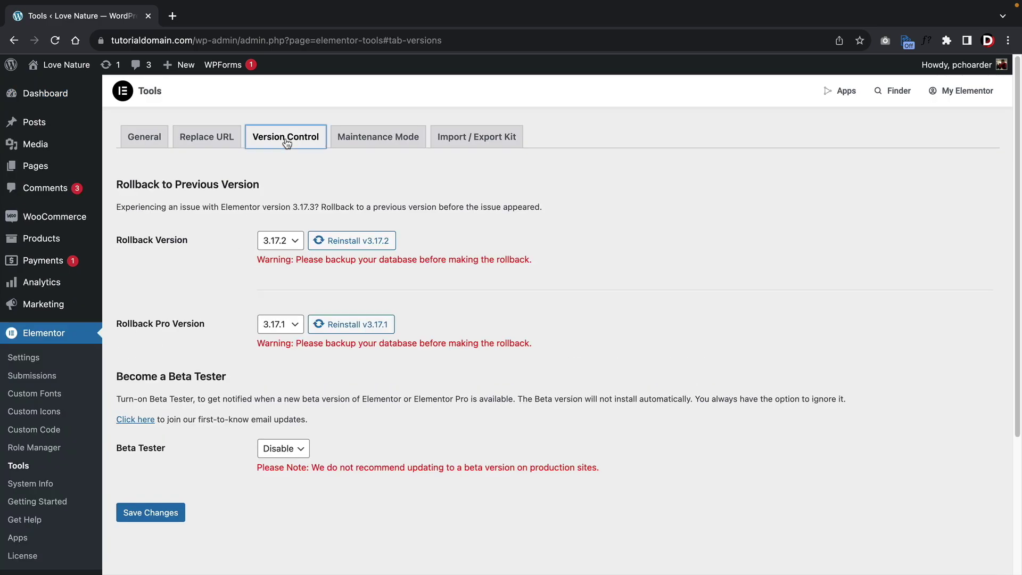
click(284, 241)
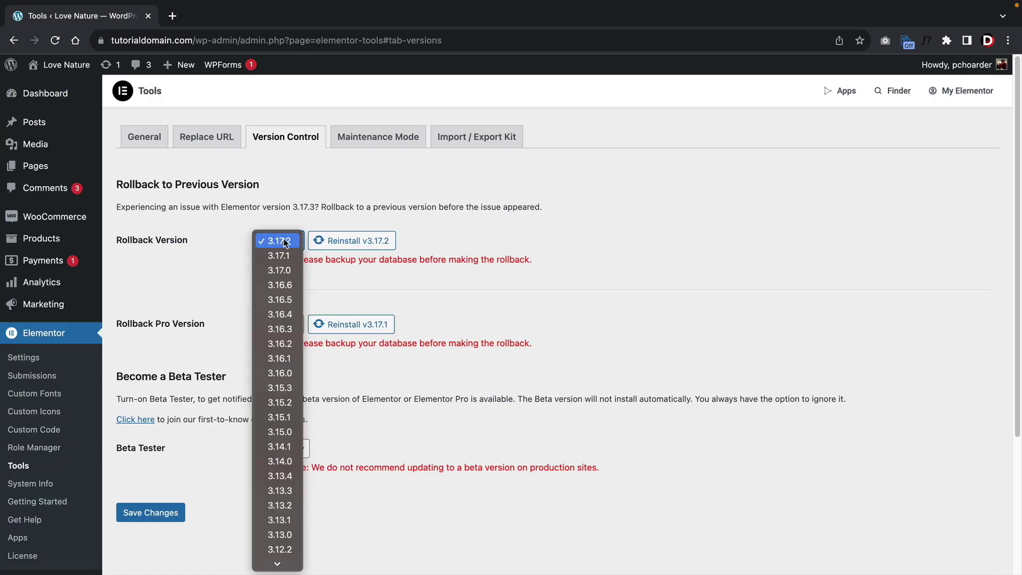
scroll(269, 551, down, 3)
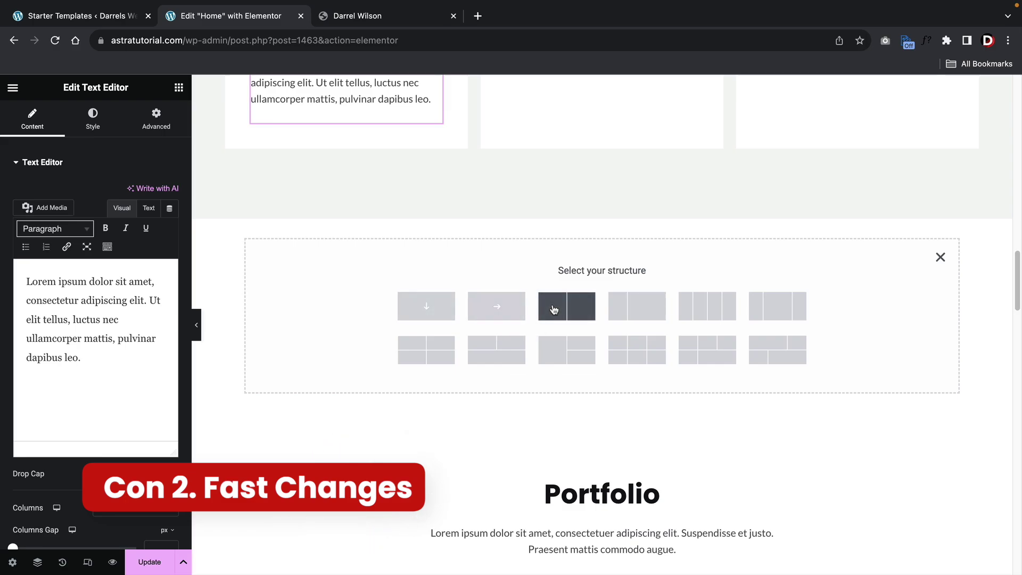
Step: Insert a three-column container with a wide middle column above the Portfolio section of the Home page
click(781, 311)
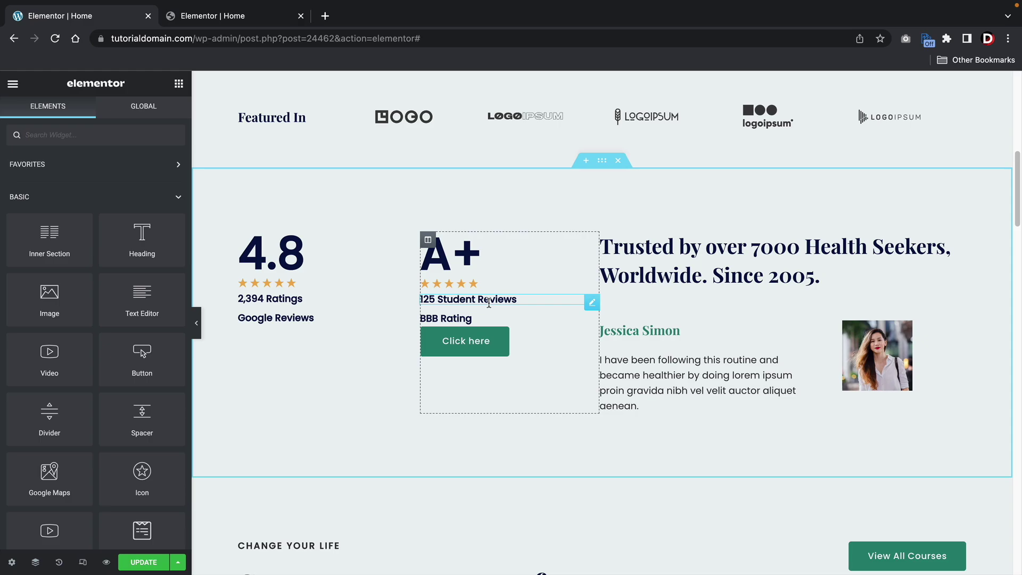
Step: Set the A+ rating column's vertical alignment to Middle and its horizontal alignment to Center
click(429, 241)
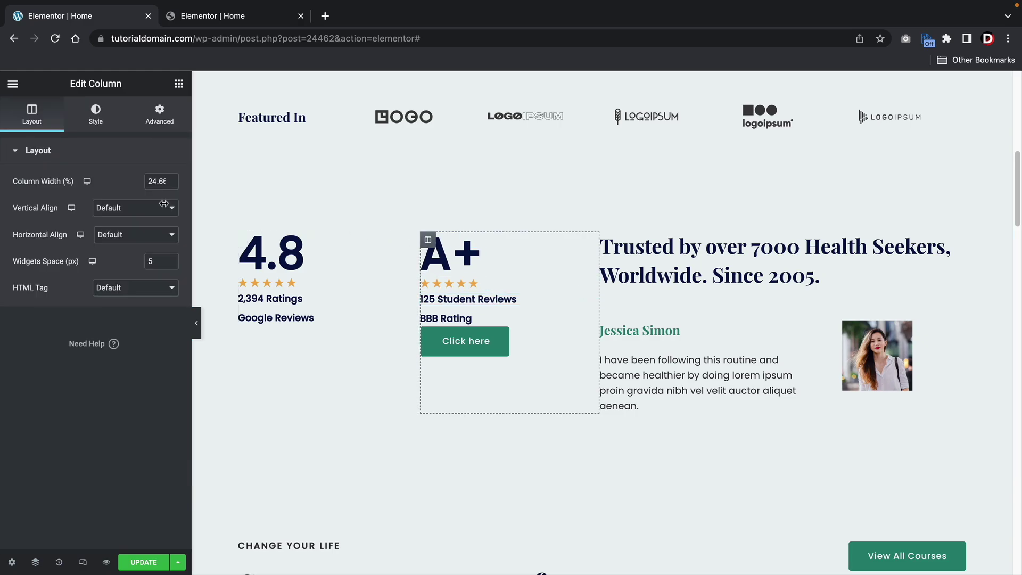
click(136, 210)
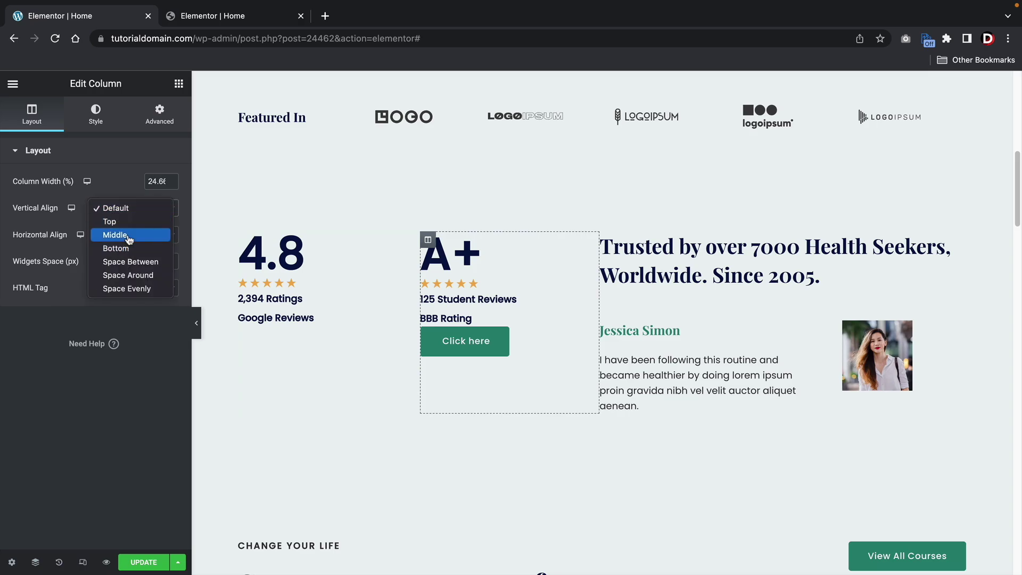
click(129, 236)
click(129, 240)
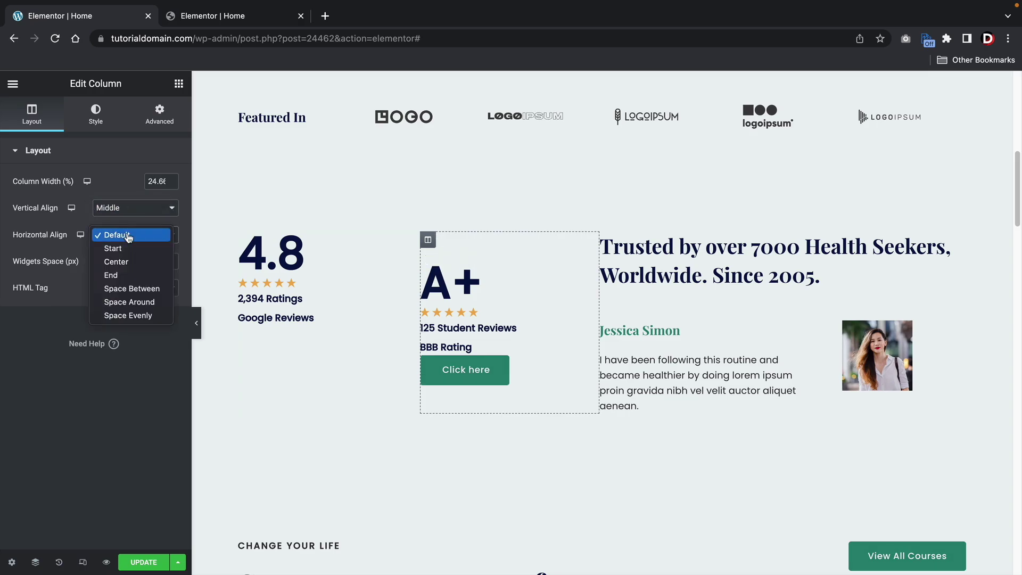
click(123, 263)
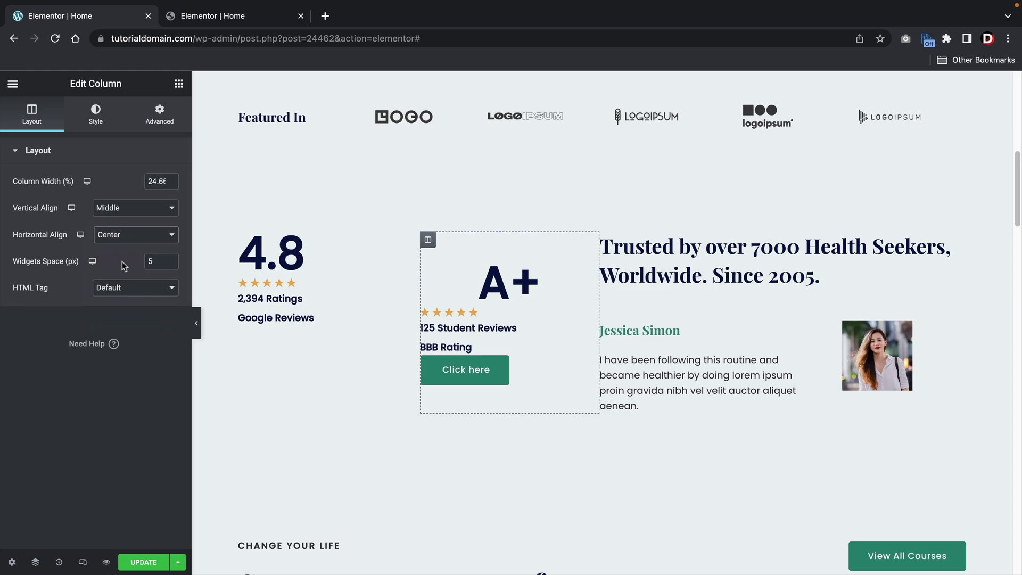
Step: Place a Heading, an Image and a Button widget one below another in the first column above the Portfolio section
drag(48, 383, 338, 278)
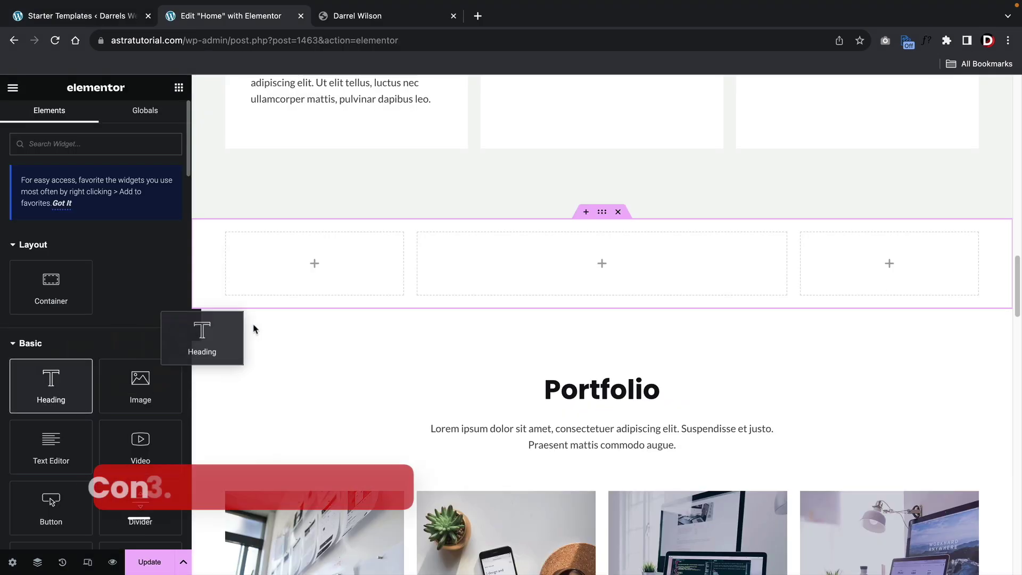
click(179, 88)
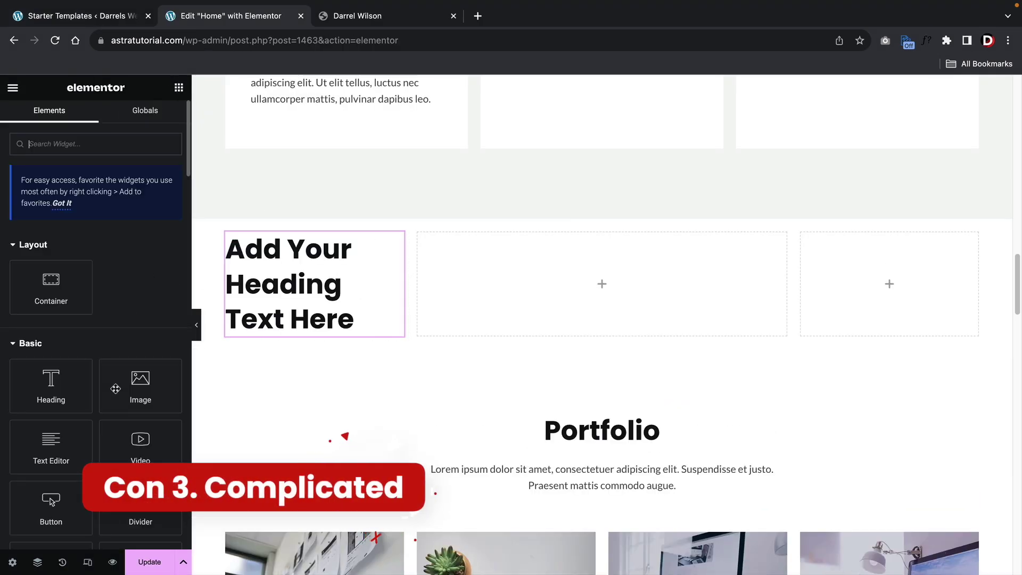
drag(139, 388, 277, 336)
click(179, 87)
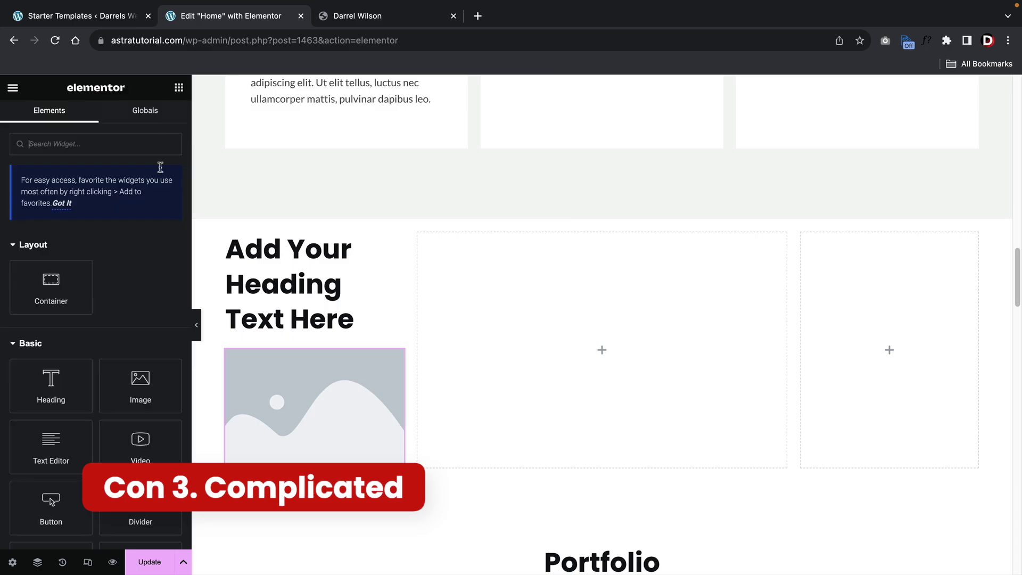
drag(54, 500, 293, 461)
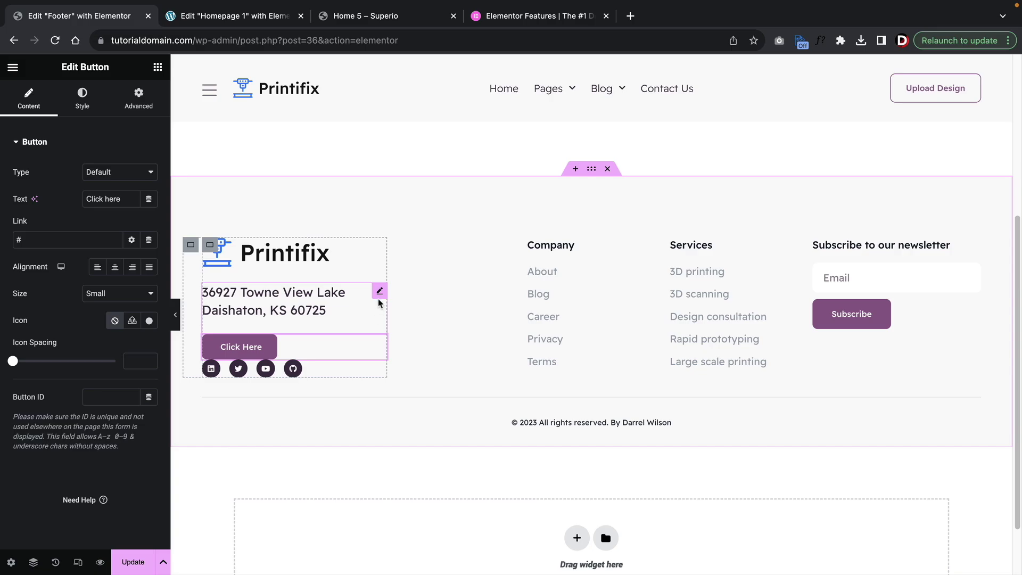
Step: Move the footer's address text below the social icons and shift the Click Here button toward the Company and Services links
drag(379, 301, 365, 335)
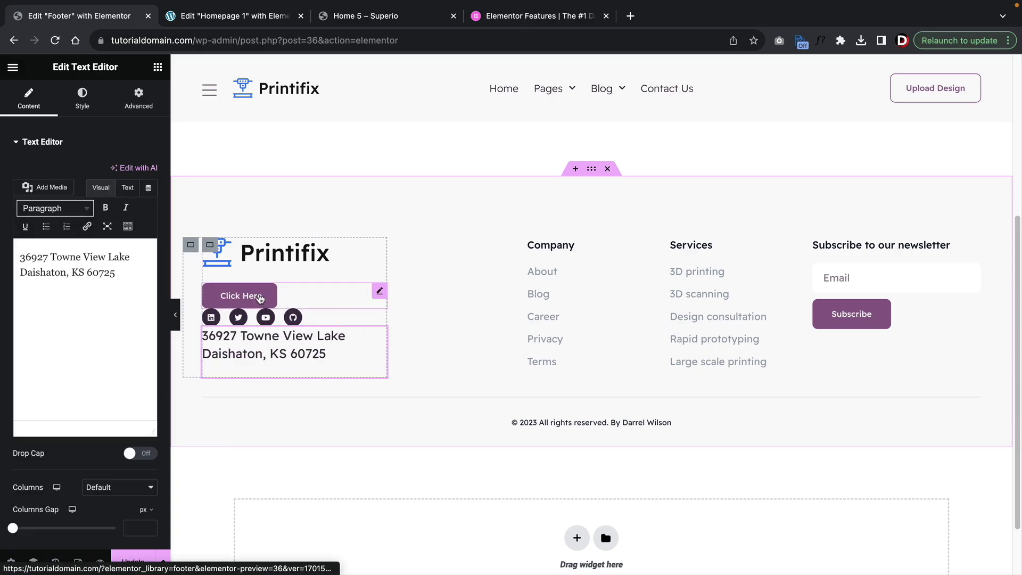
drag(261, 298, 617, 326)
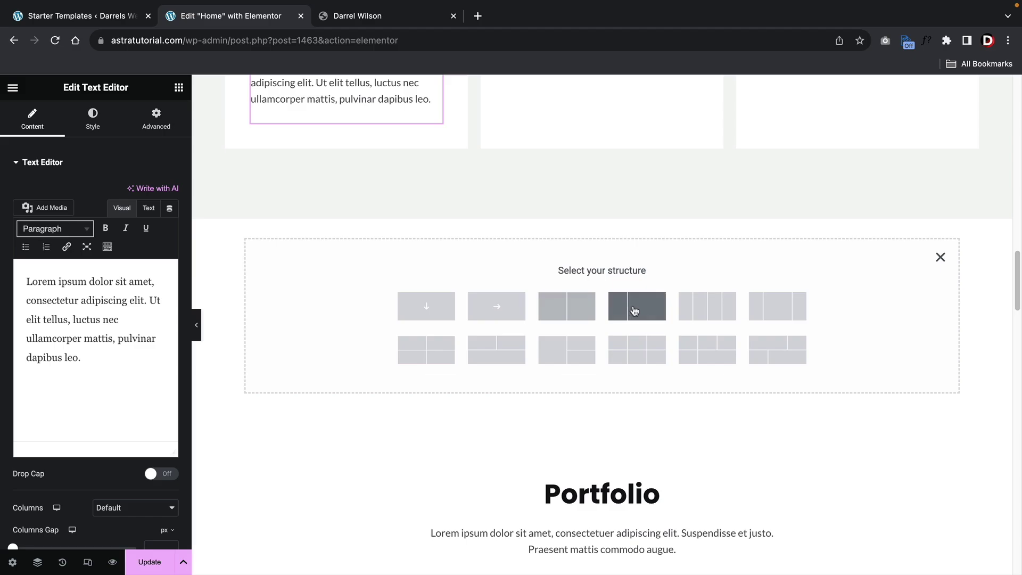
Step: Choose the three-column structure with the wide middle column for the new container above Portfolio
click(782, 316)
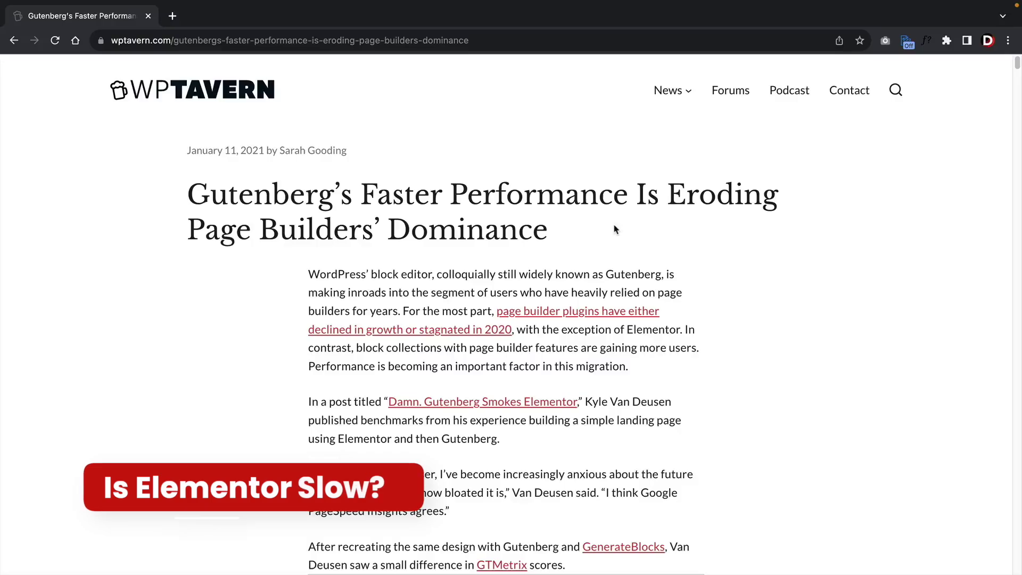
Step: Read the WP Tavern article on Gutenberg's performance compared with page builders
drag(616, 230, 150, 215)
click(294, 272)
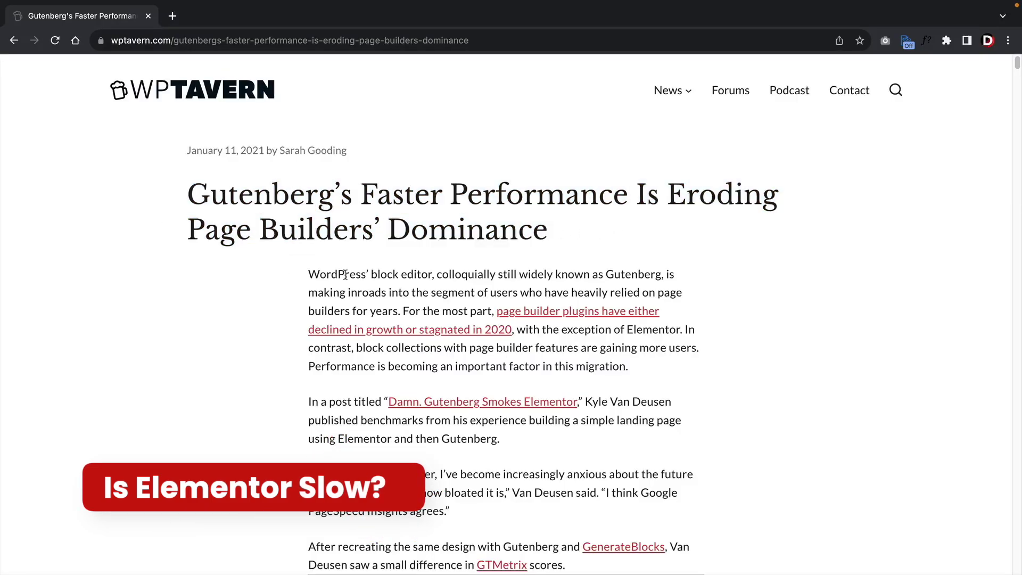
scroll(345, 275, down, 6)
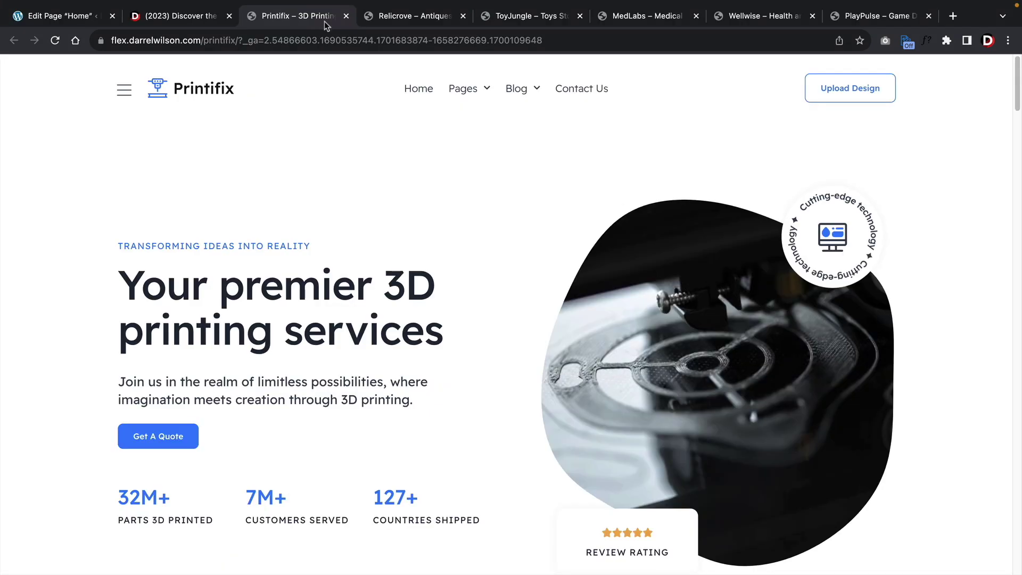
Step: Compare the Relicrove, ToyJungle, MedLabs, Wellwise and PlayPulse demo sites
click(396, 17)
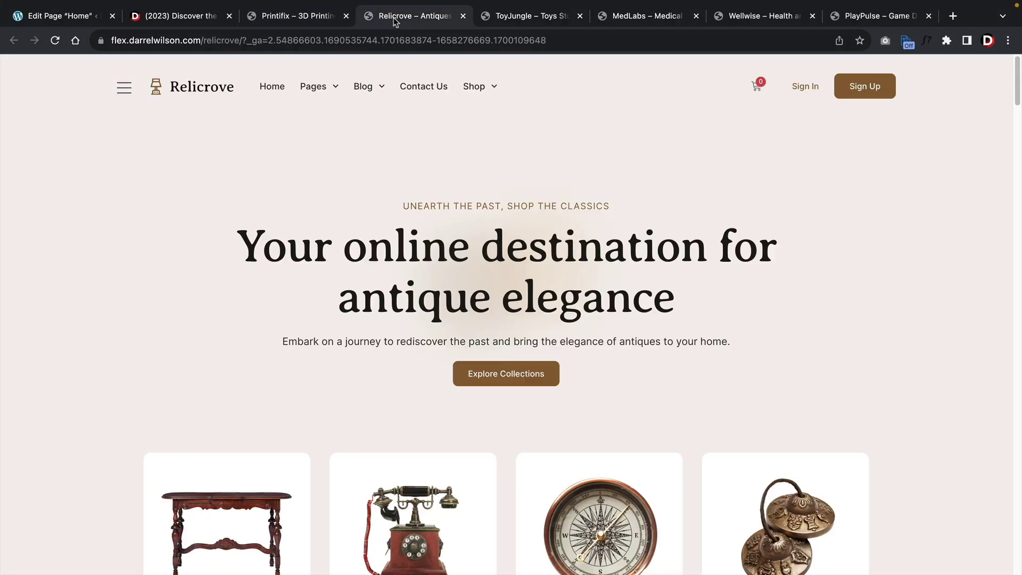
click(510, 20)
click(651, 17)
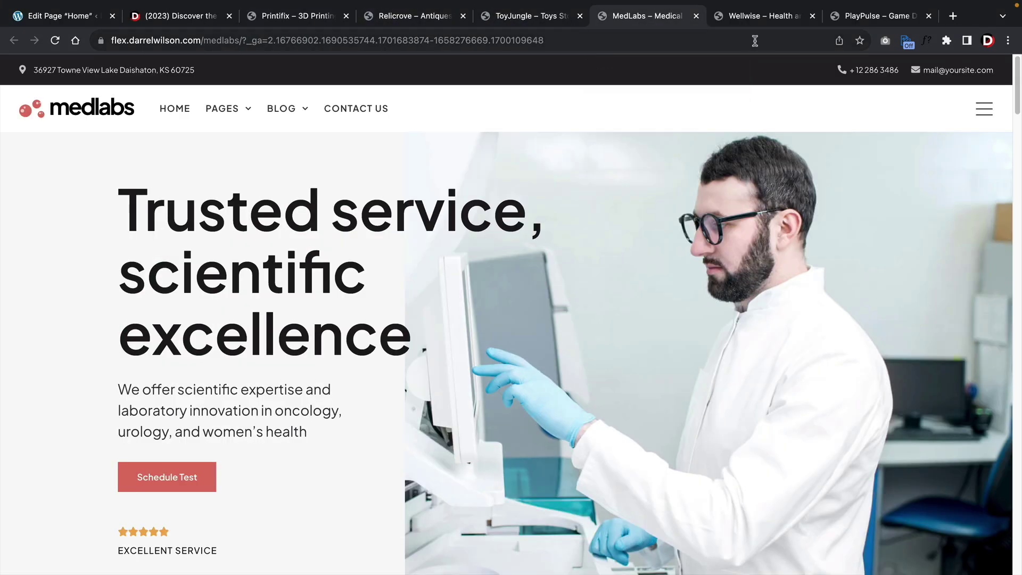
click(769, 19)
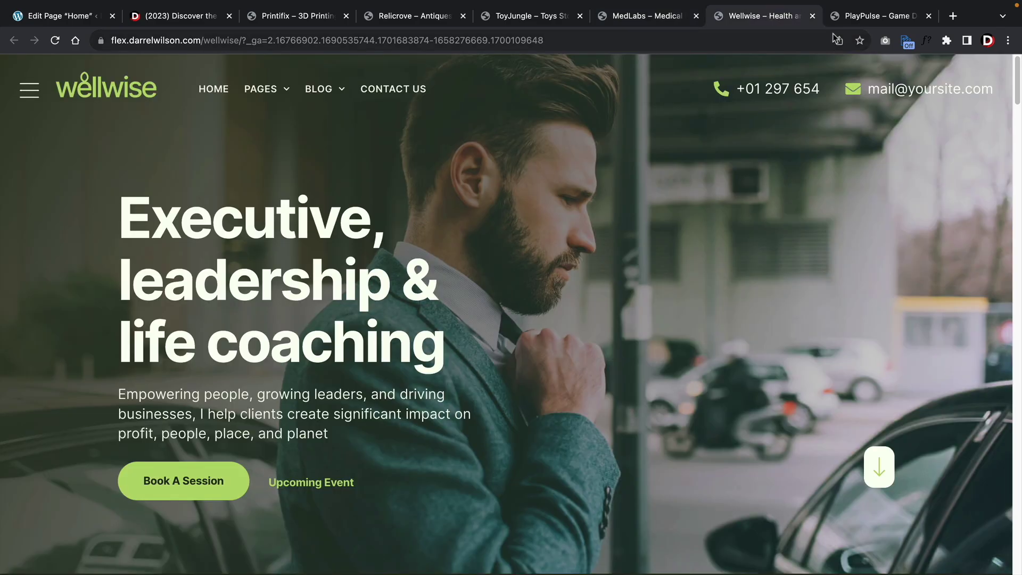
click(863, 20)
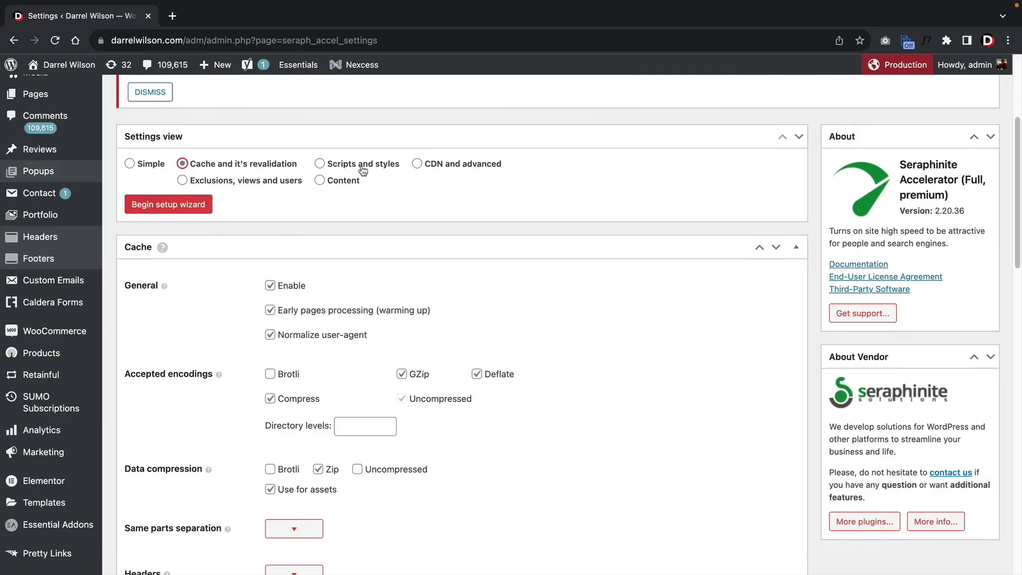
Step: Review the Seraphinite Accelerator settings for scripts and styles, CDN, exclusions and content, ending on the Simple view
click(363, 167)
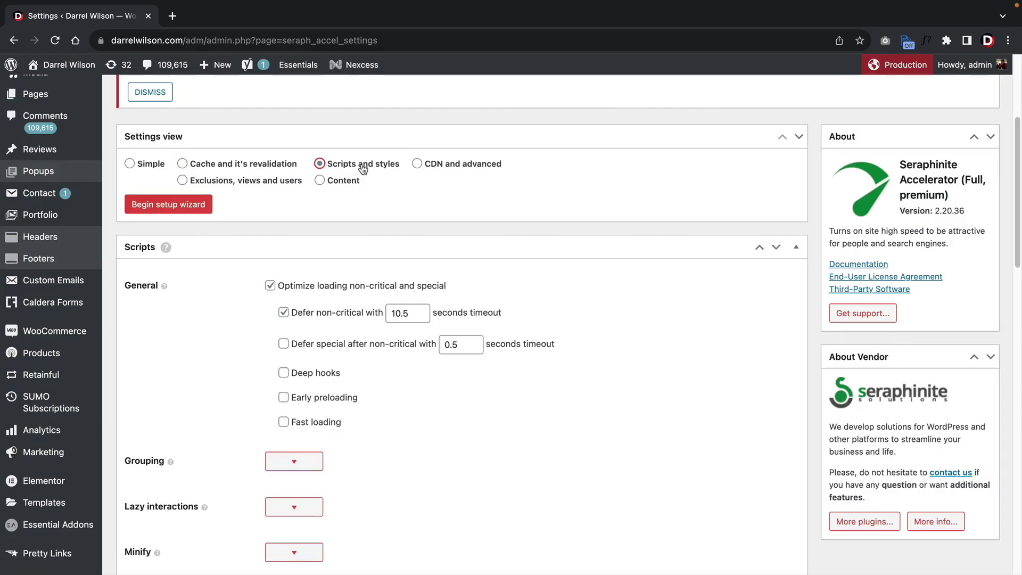
click(417, 165)
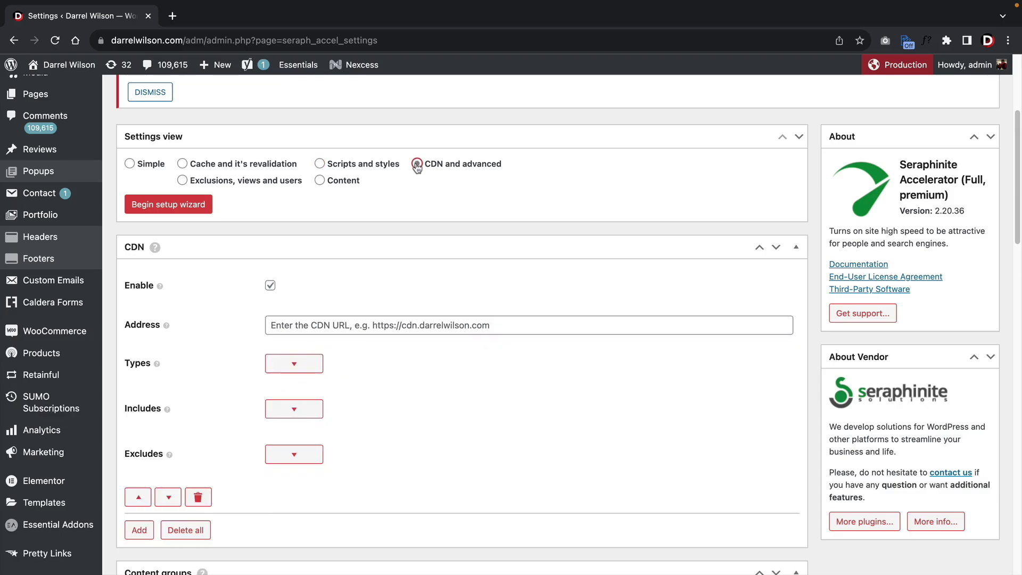
click(234, 183)
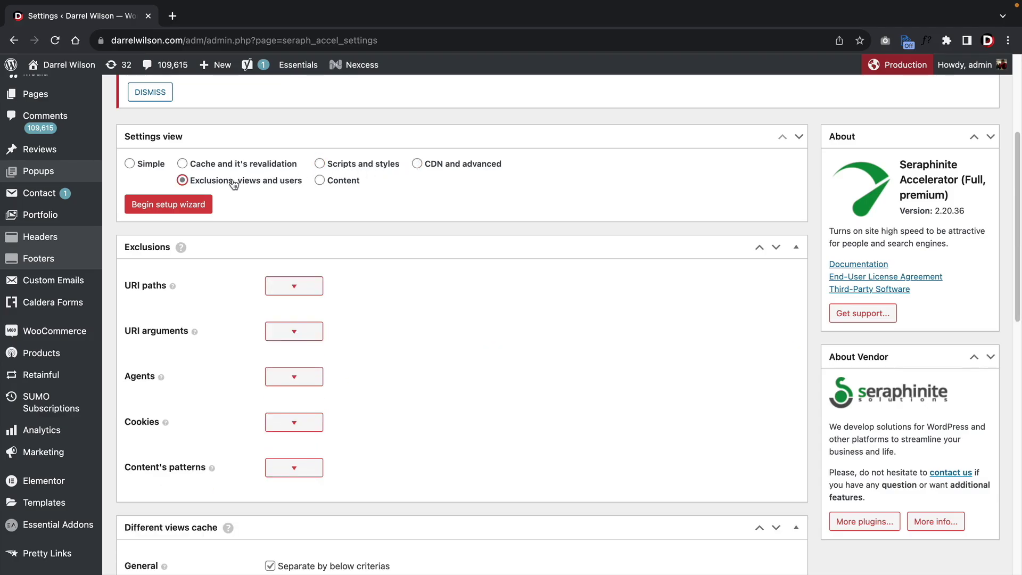
click(322, 182)
click(150, 165)
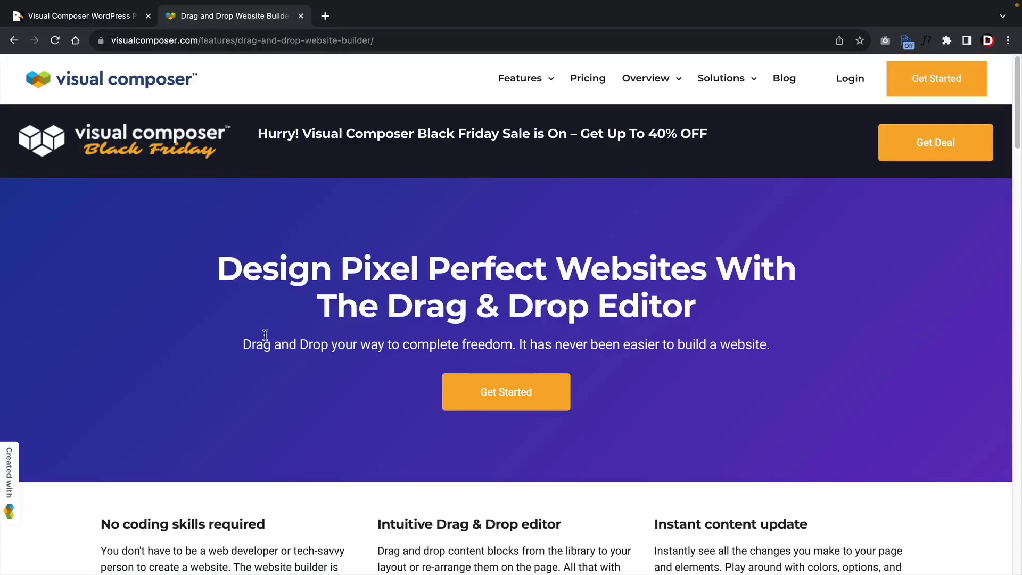
Step: Examine the drag-and-drop editor features presented on Visual Composer's website
scroll(199, 334, down, 8)
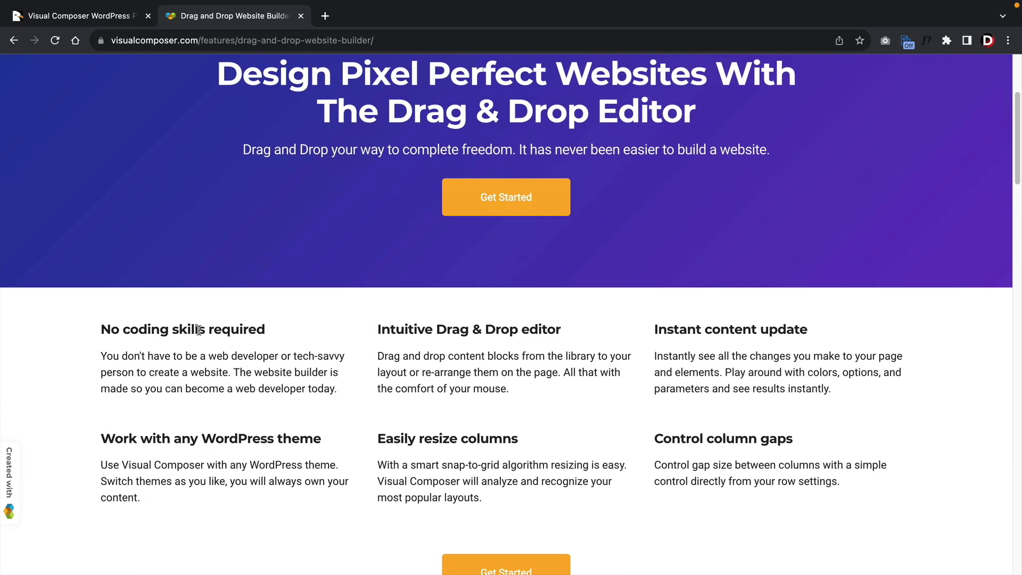
scroll(199, 335, down, 6)
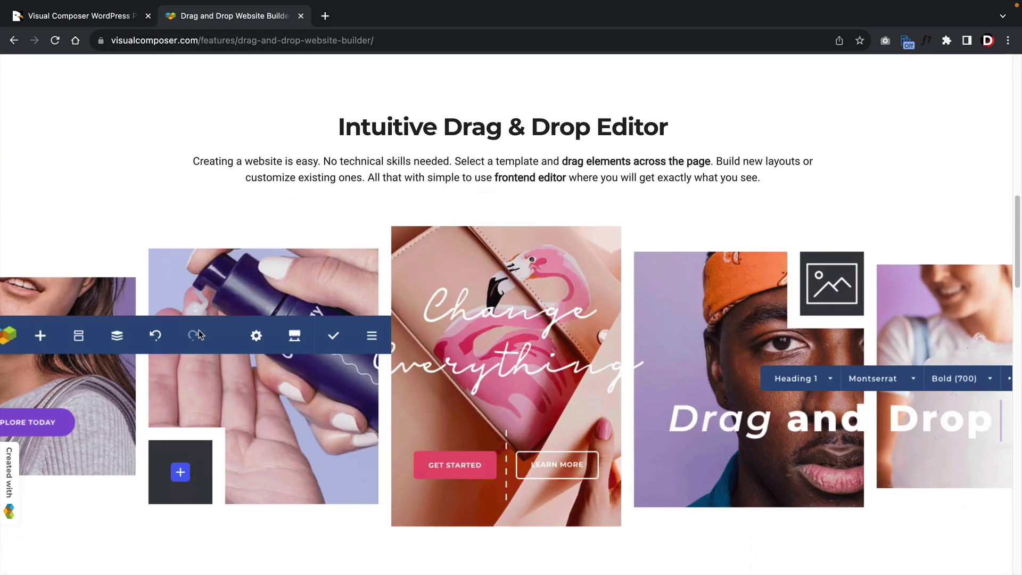
scroll(199, 333, down, 5)
scroll(199, 333, down, 5)
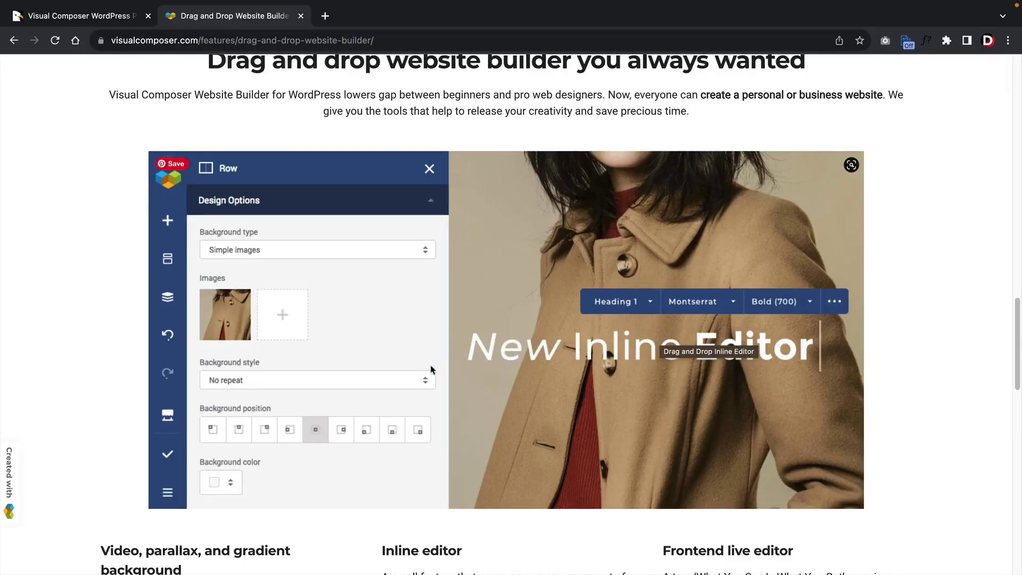
scroll(401, 375, down, 9)
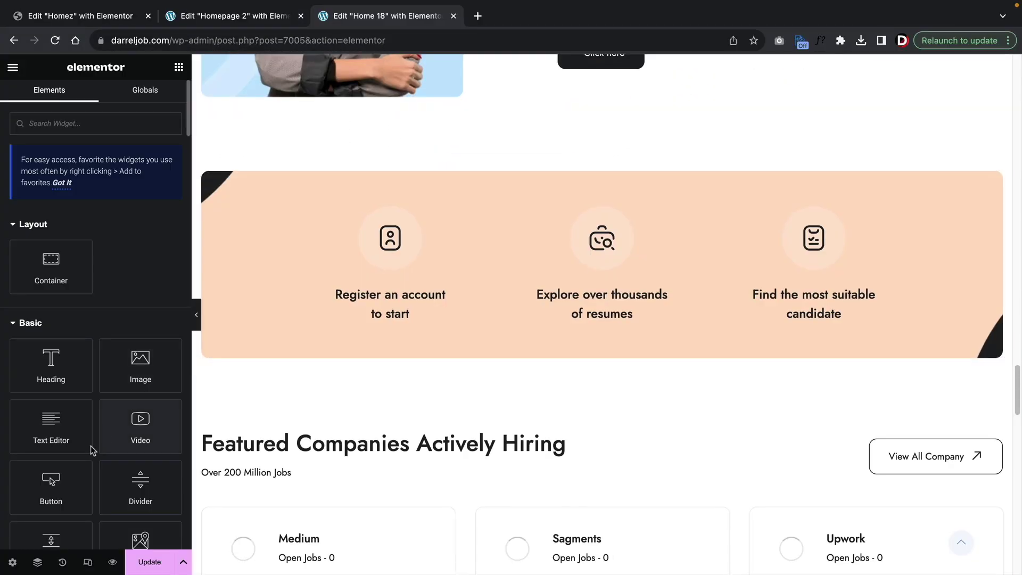
Step: Add a button below "Register an account to start", paste the copied style onto it and centre it
drag(51, 478, 415, 298)
right_click(340, 346)
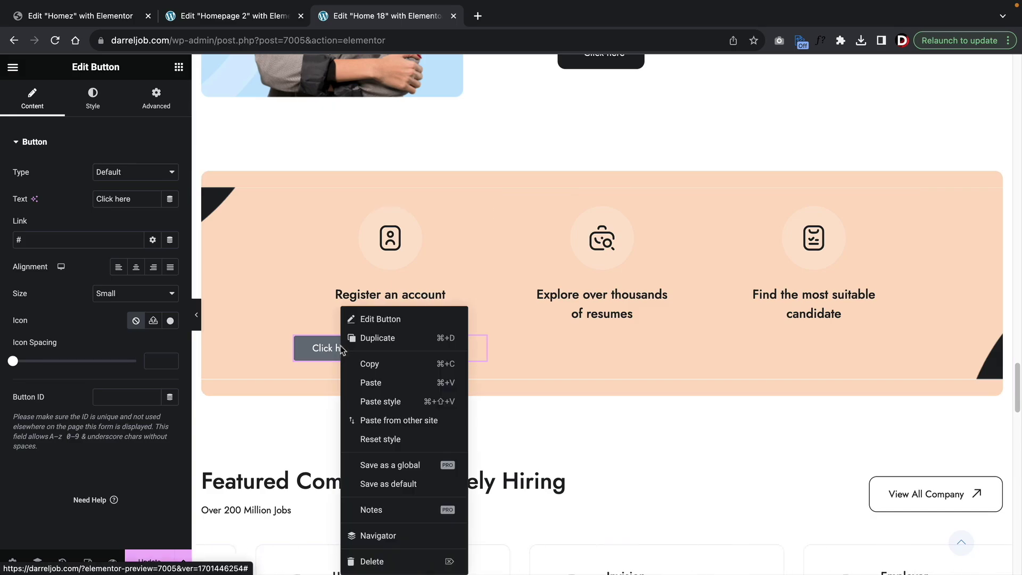
click(361, 405)
click(135, 266)
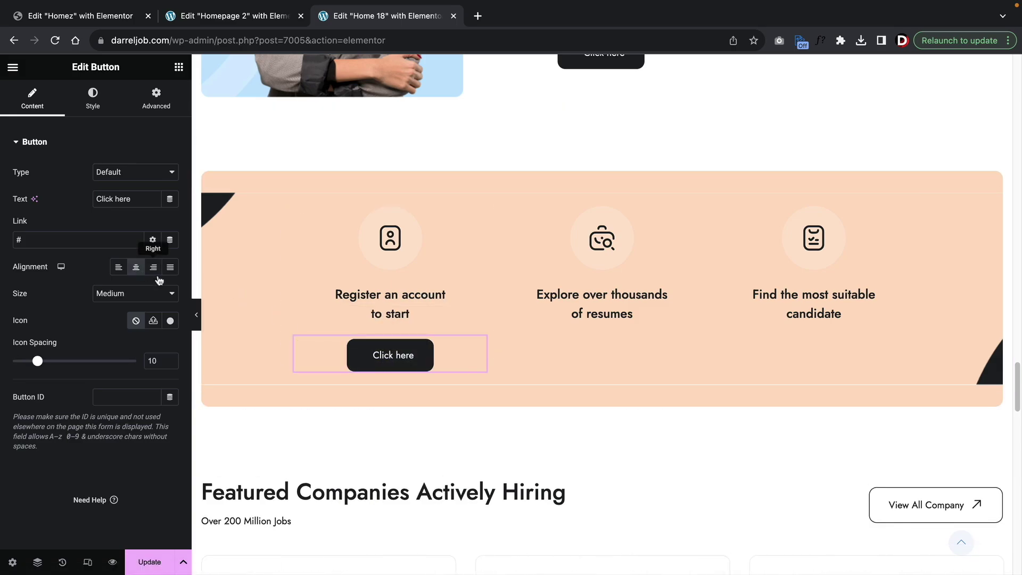
Step: Duplicate the styled button into the "Explore over thousands of resumes" and "Find the most suitable candidate" columns
right_click(399, 355)
click(435, 338)
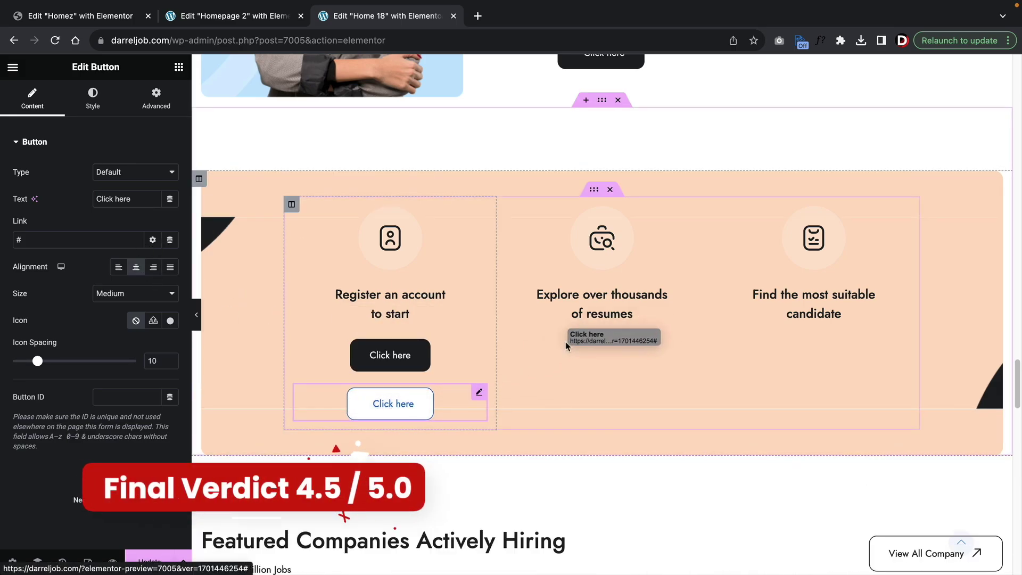
drag(475, 394, 664, 349)
right_click(695, 349)
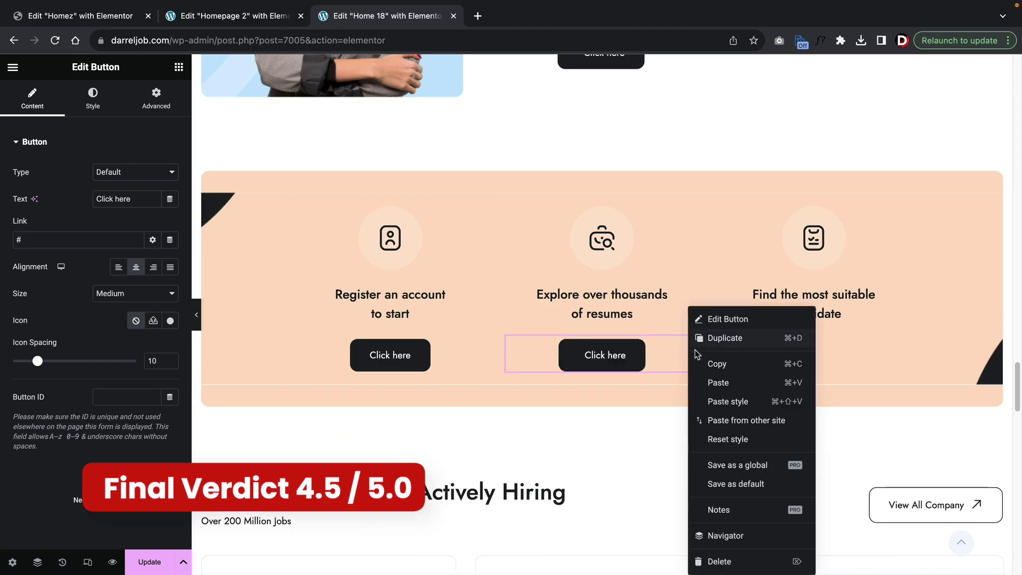
click(705, 336)
drag(689, 387, 812, 335)
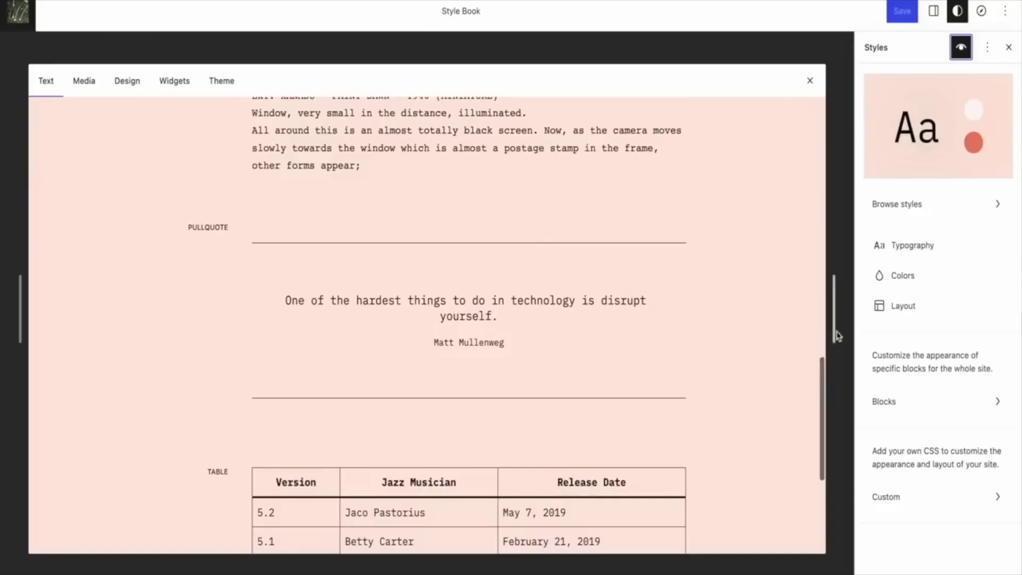
Step: Narrow the Style Book preview in the WordPress site editor and browse the available styles
drag(834, 327, 659, 307)
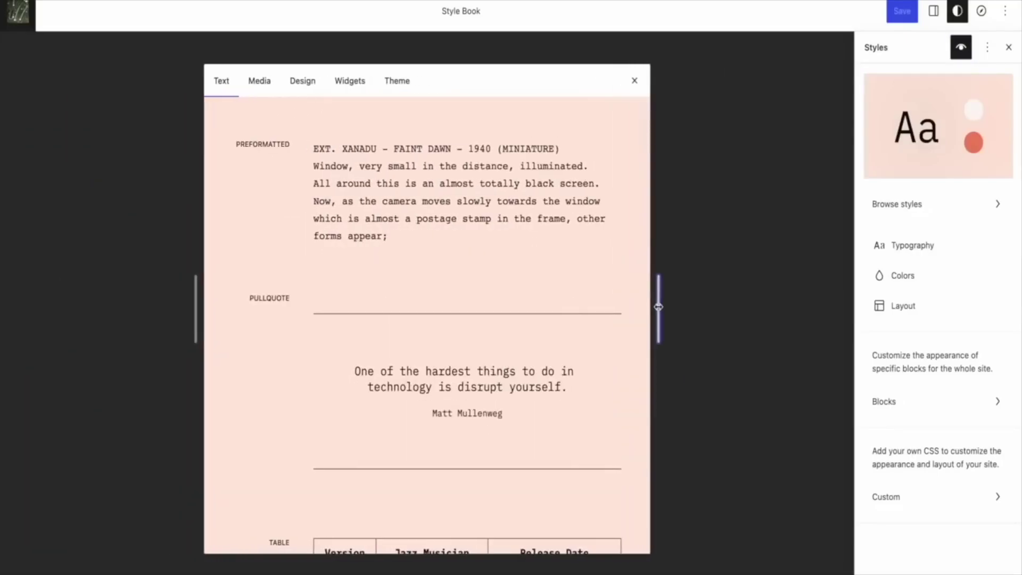
click(921, 212)
click(899, 227)
click(964, 224)
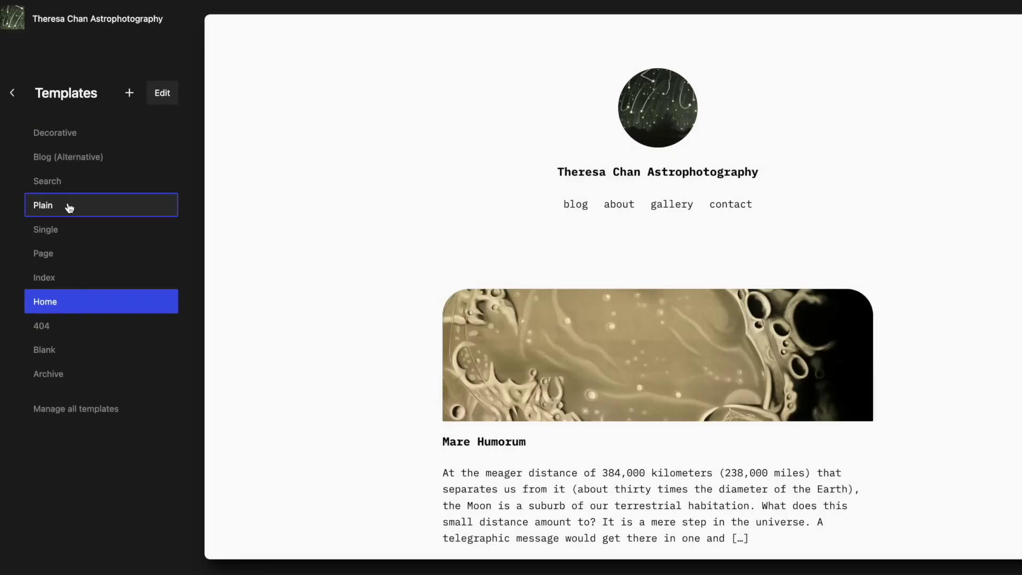
Step: Preview the Plain and Search templates of the astrophotography site
click(68, 206)
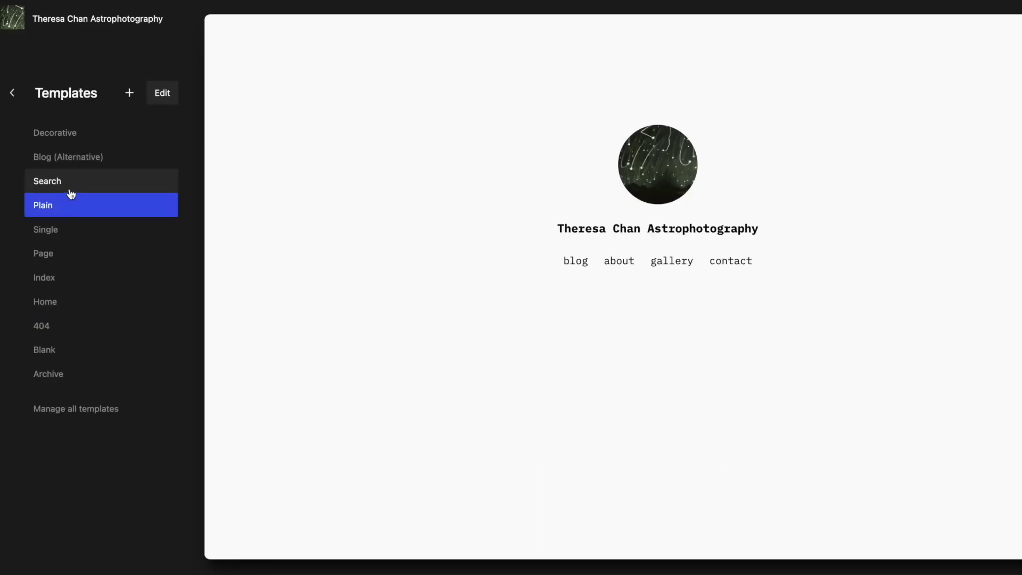
click(69, 187)
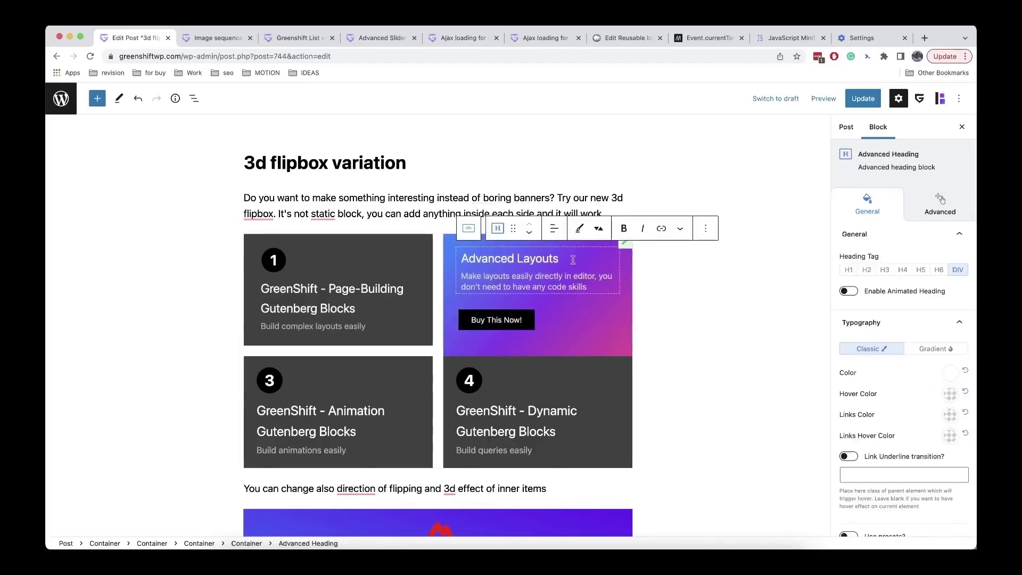
Step: Add "change" to the flipbox's "Advanced Layouts" heading and check the flipboxes on the published page
text(change)
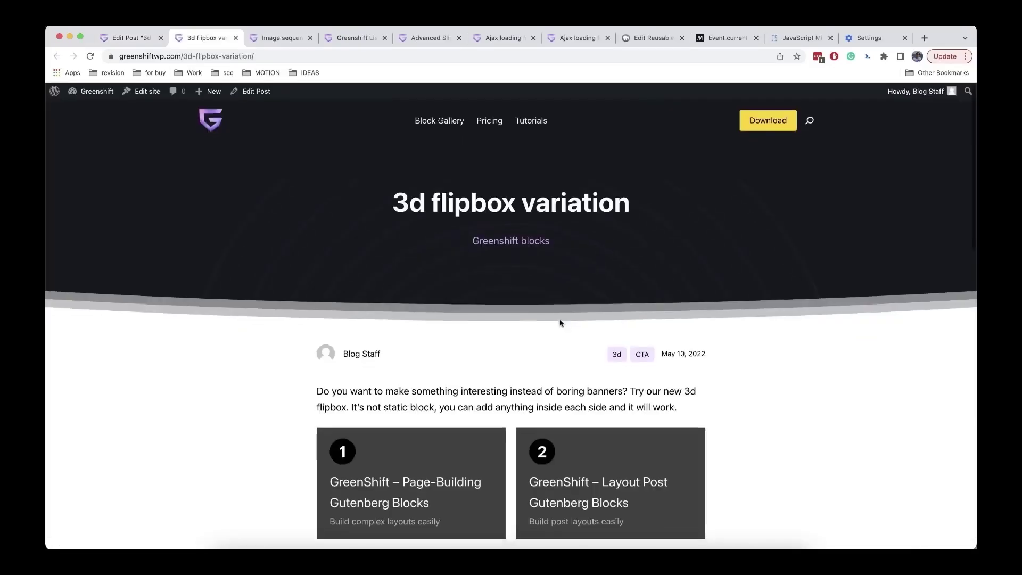
scroll(534, 341, down, 5)
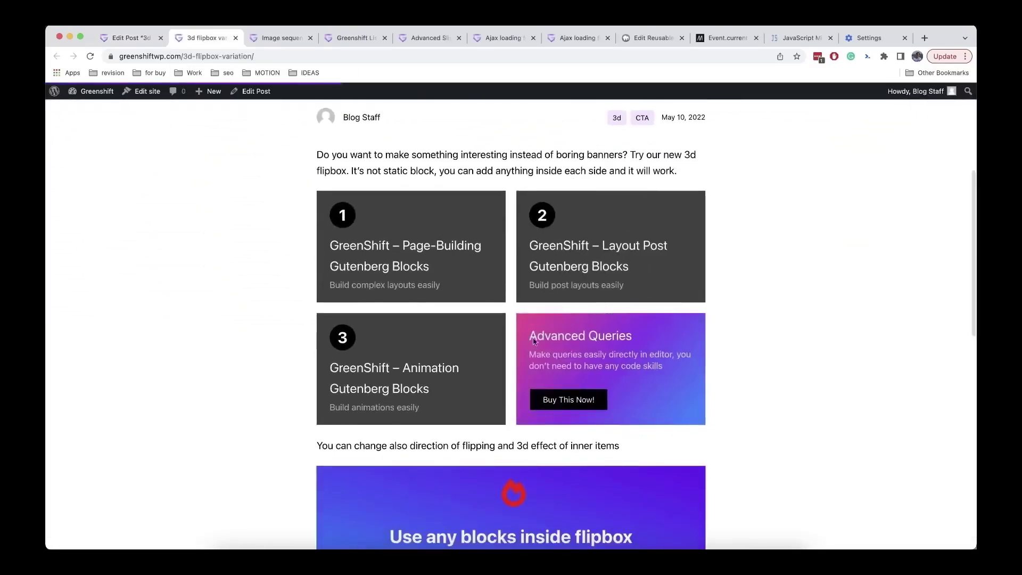
scroll(635, 241, down, 4)
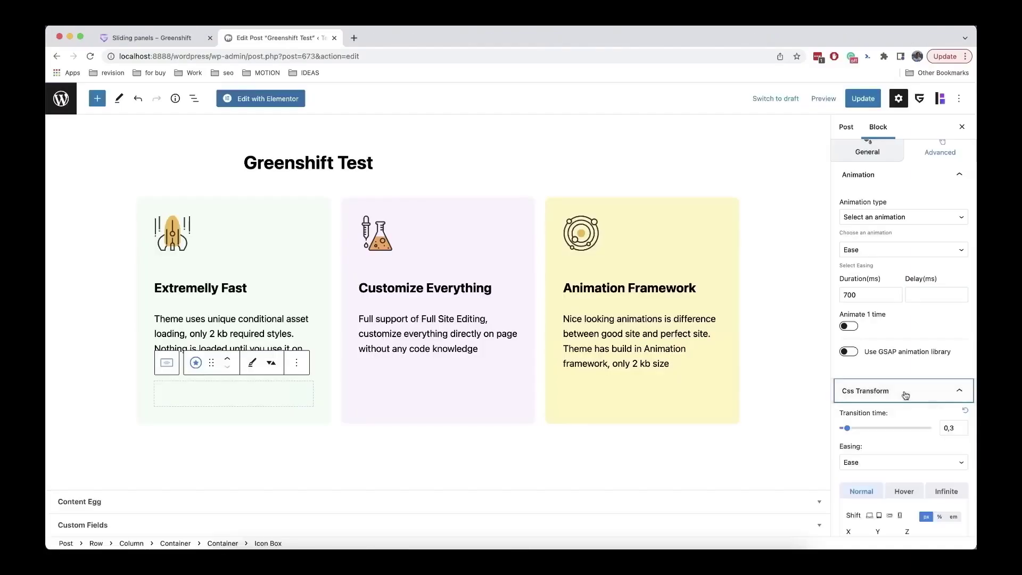
Step: Show the hover state options of the Icon Box's CSS Transform settings
scroll(906, 295, down, 4)
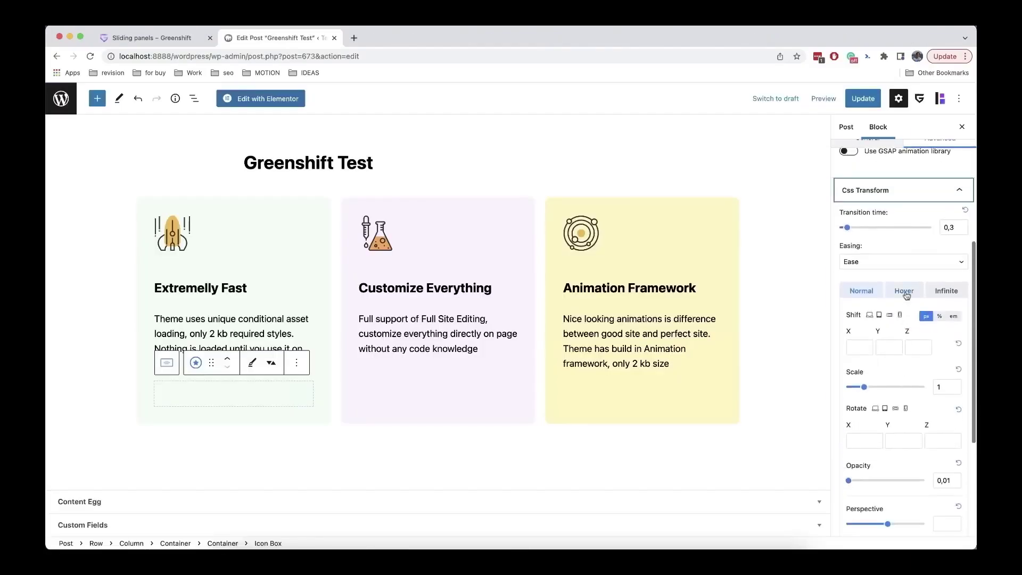
click(906, 294)
click(906, 314)
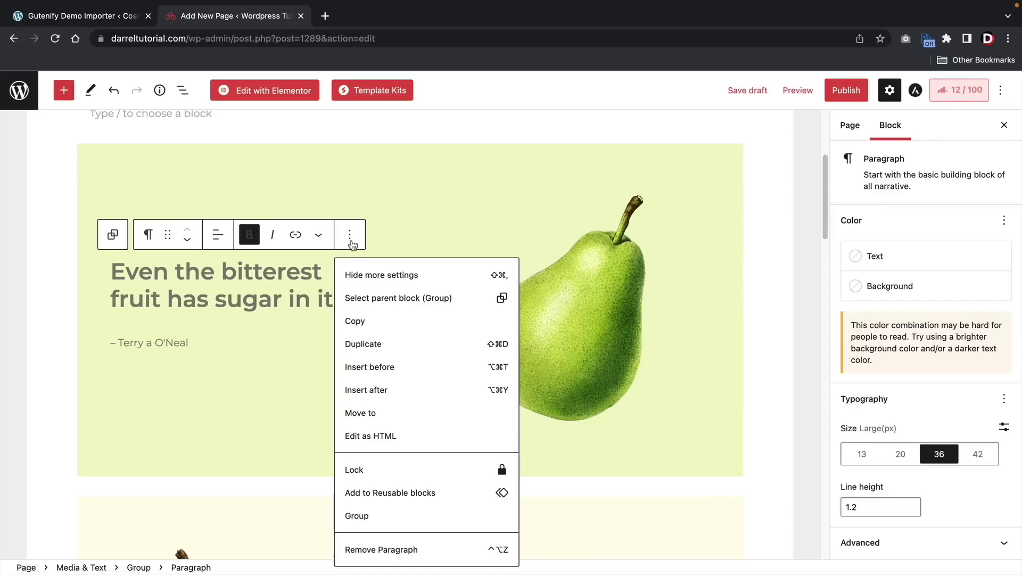
Step: Expand the quote paragraph's Advanced settings and look through the page's pear quotes and Single, Family and Patron sections
click(912, 543)
scroll(922, 500, up, 4)
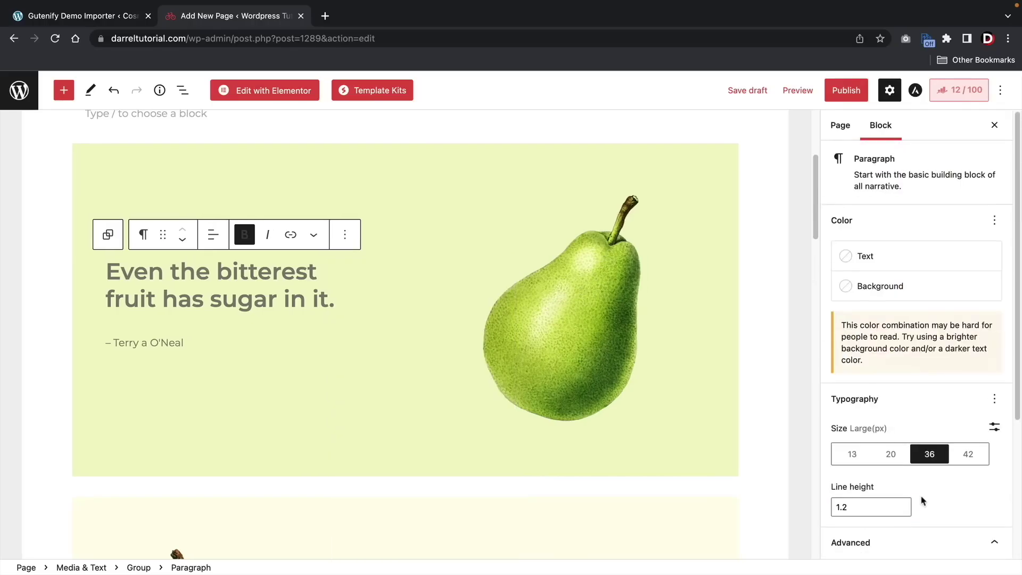
scroll(493, 358, down, 7)
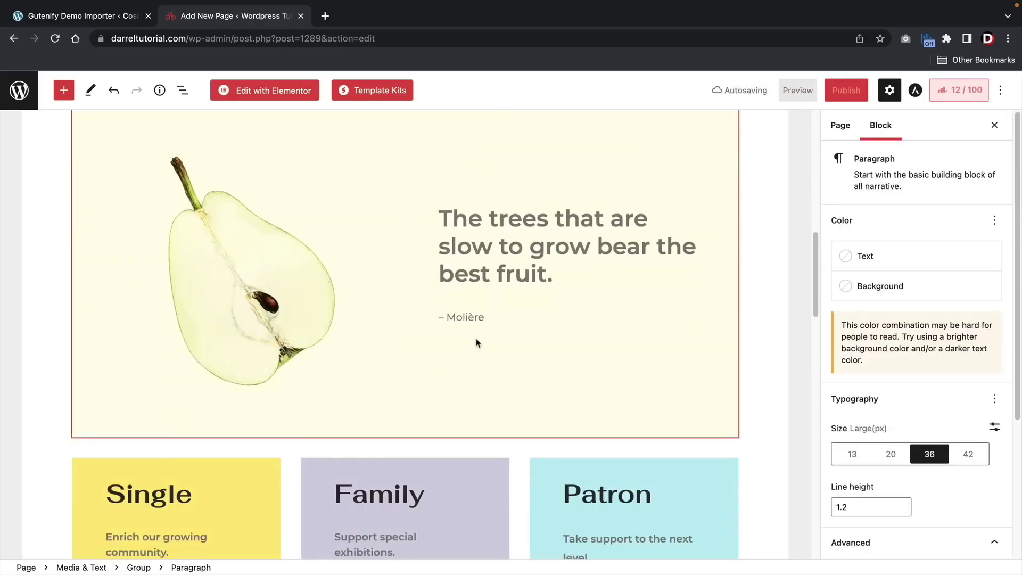
triple_click(497, 266)
scroll(498, 269, down, 7)
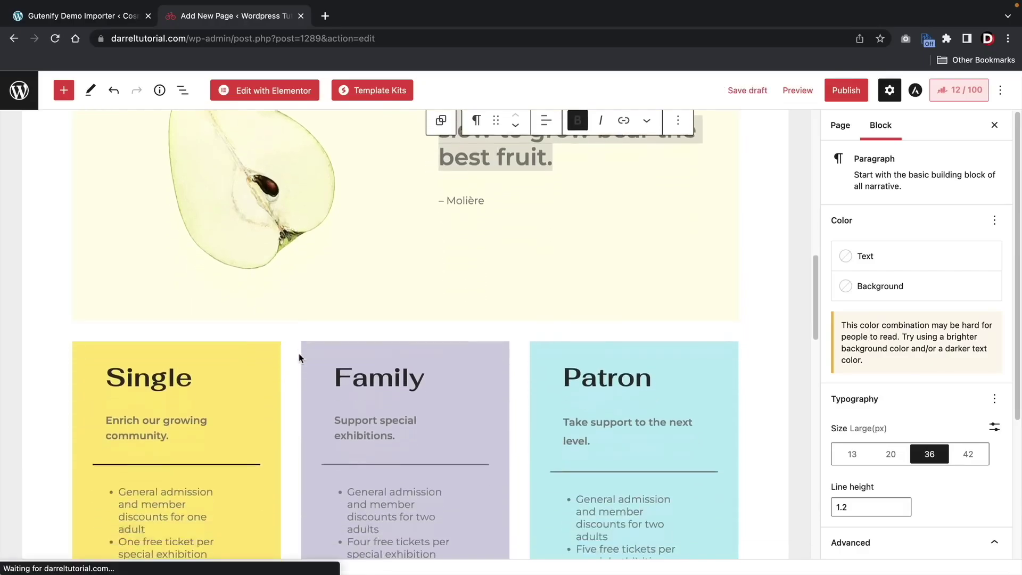